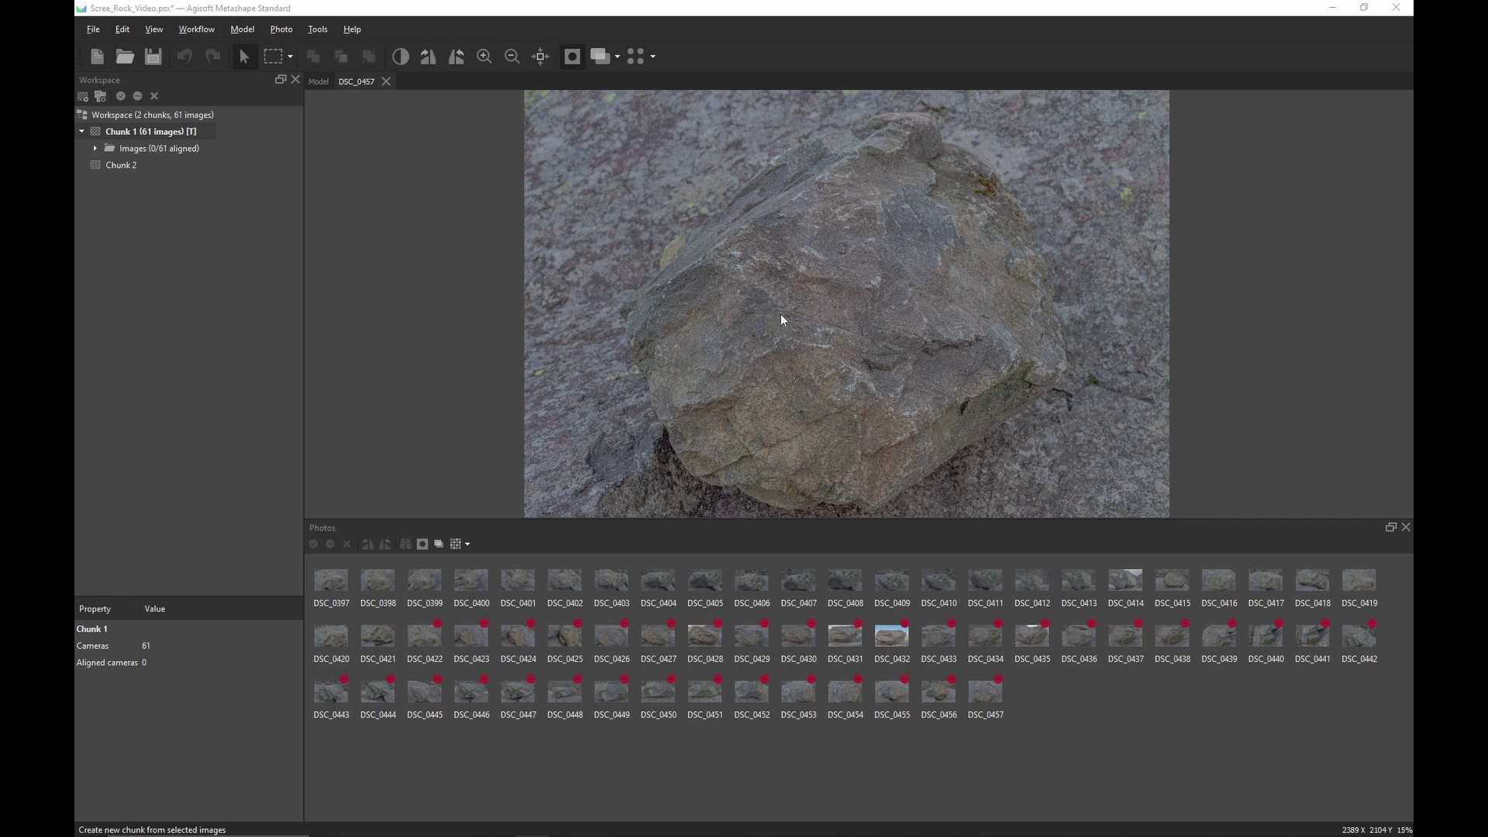
Step: Remove Chunk 2 from the workspace and add a new empty chunk
right_click(122, 165)
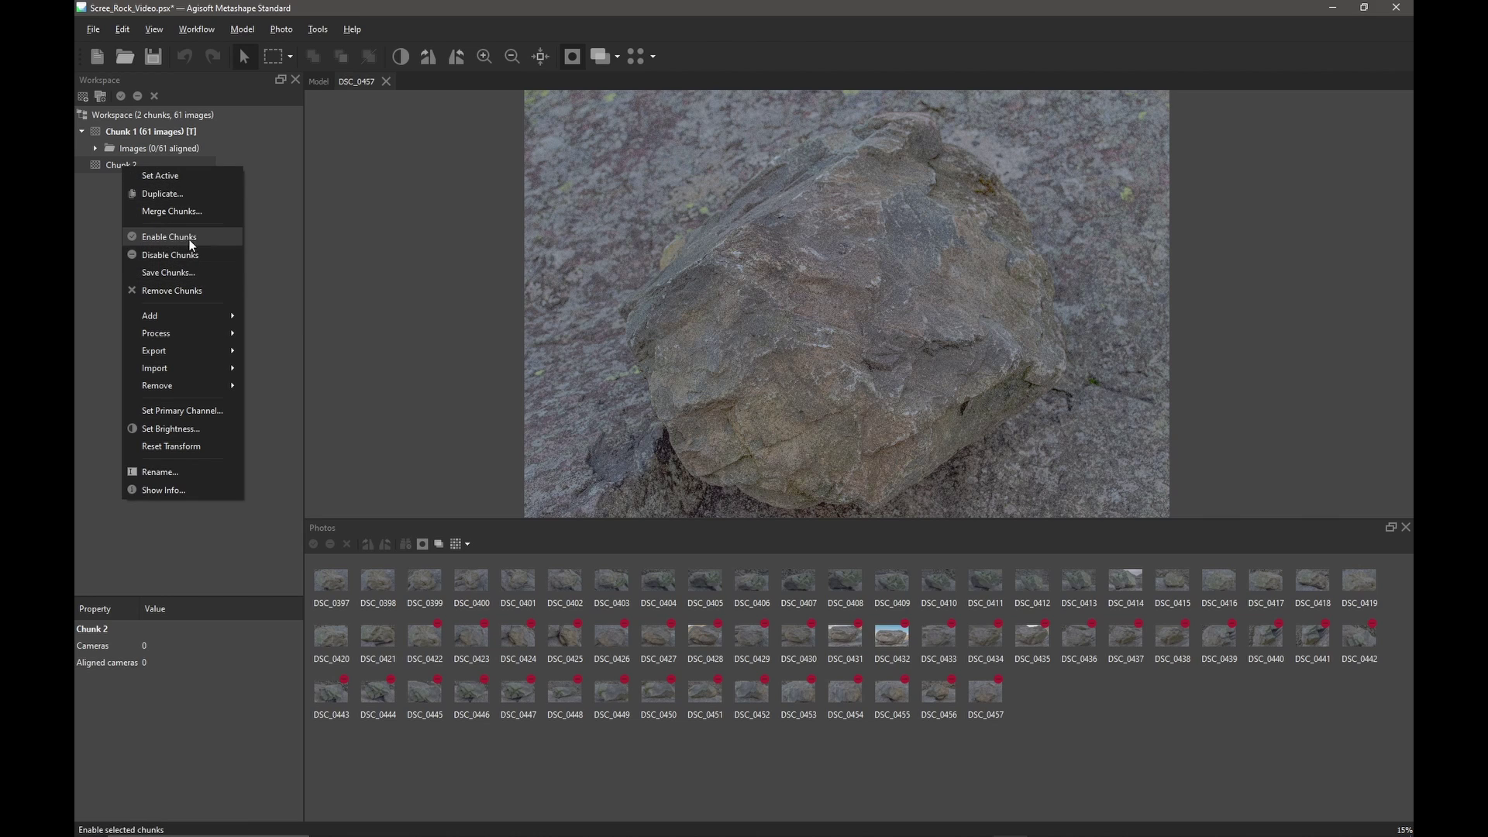
left_click(172, 290)
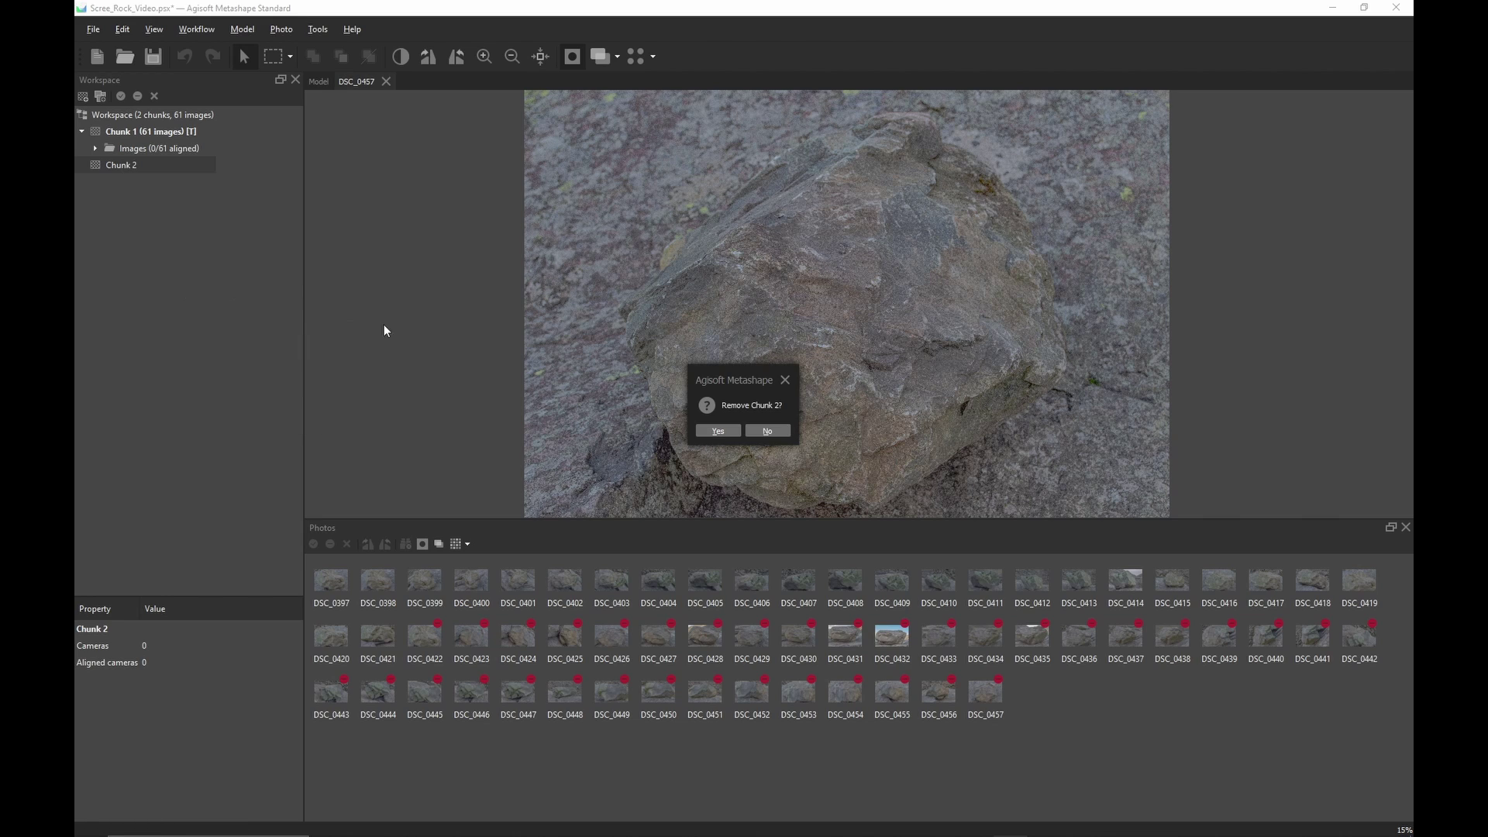
left_click(715, 432)
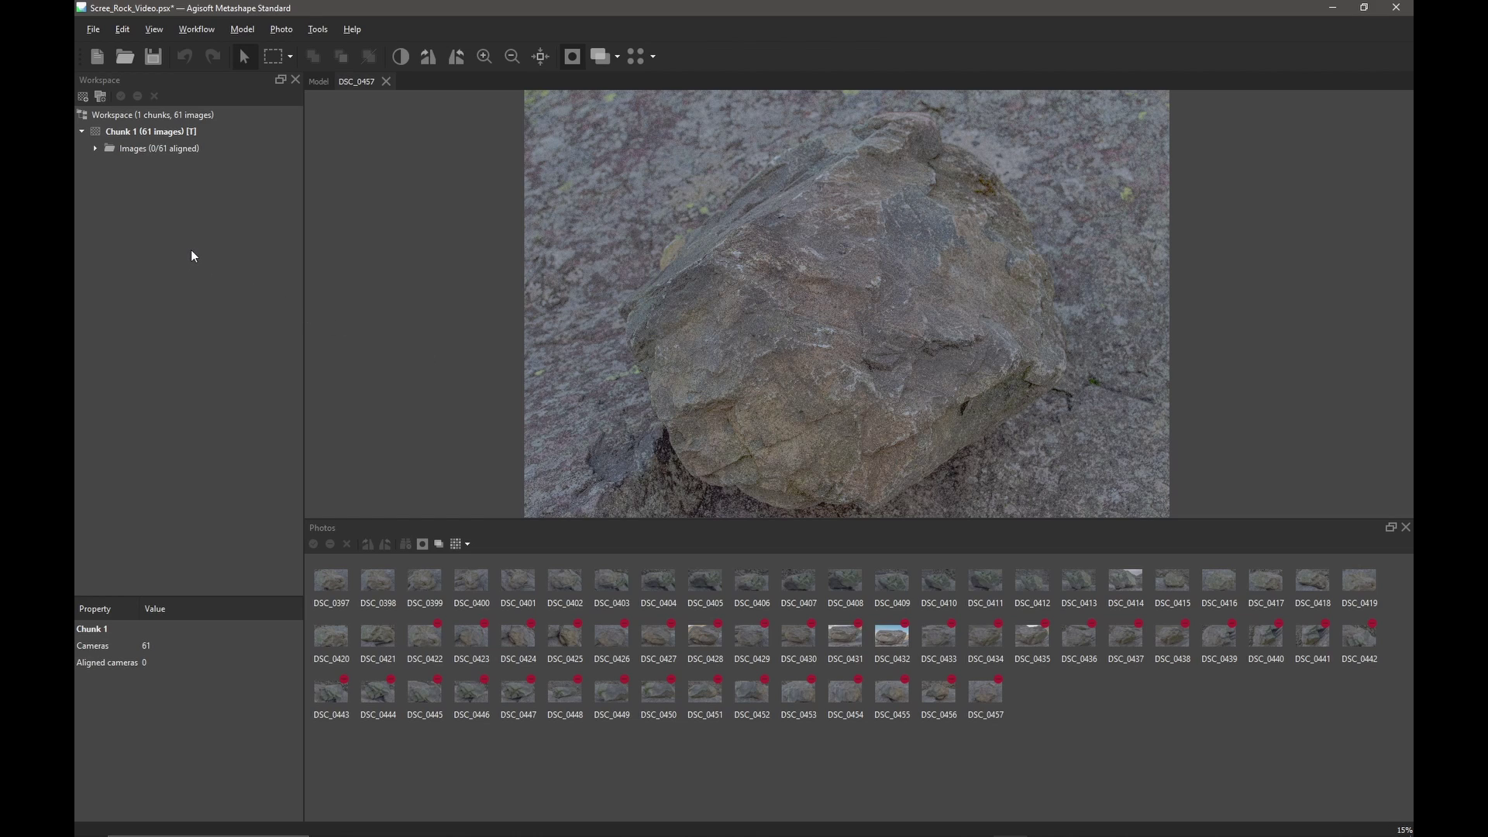
right_click(182, 214)
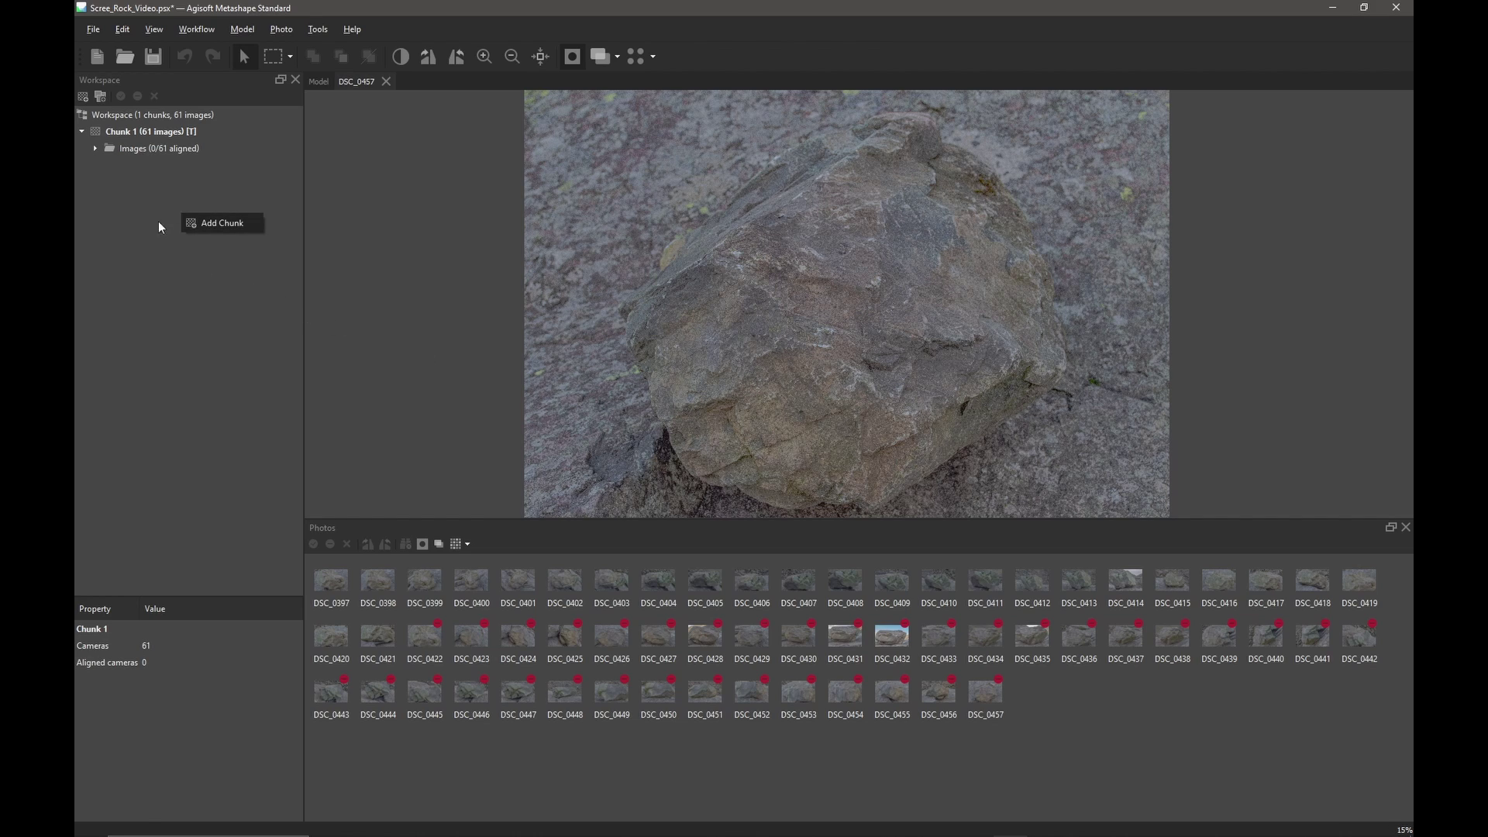
left_click(225, 226)
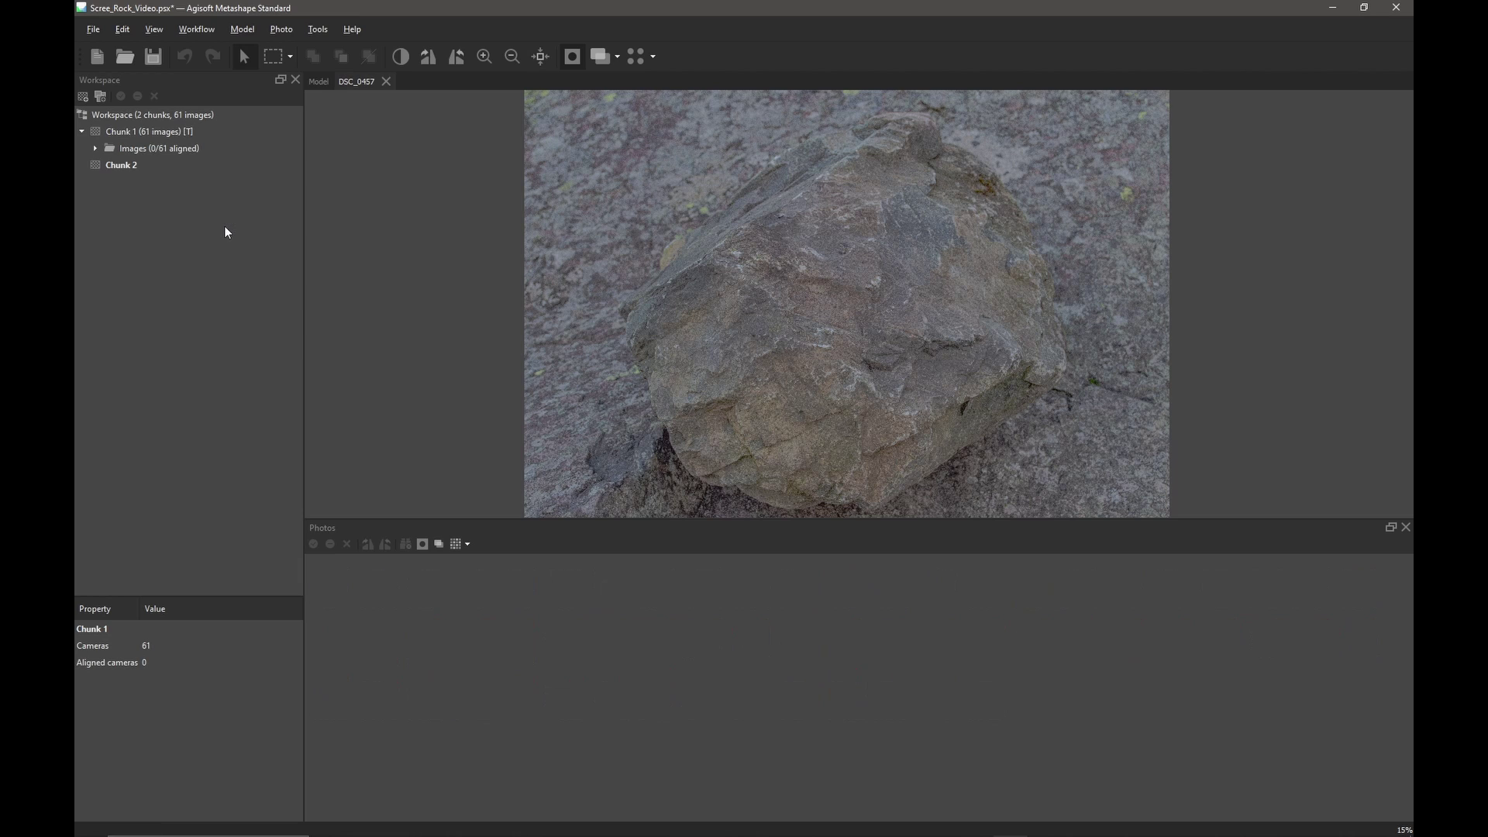
Step: Make Chunk 1 active and select photos DSC_0422 through DSC_0457
double_click(124, 130)
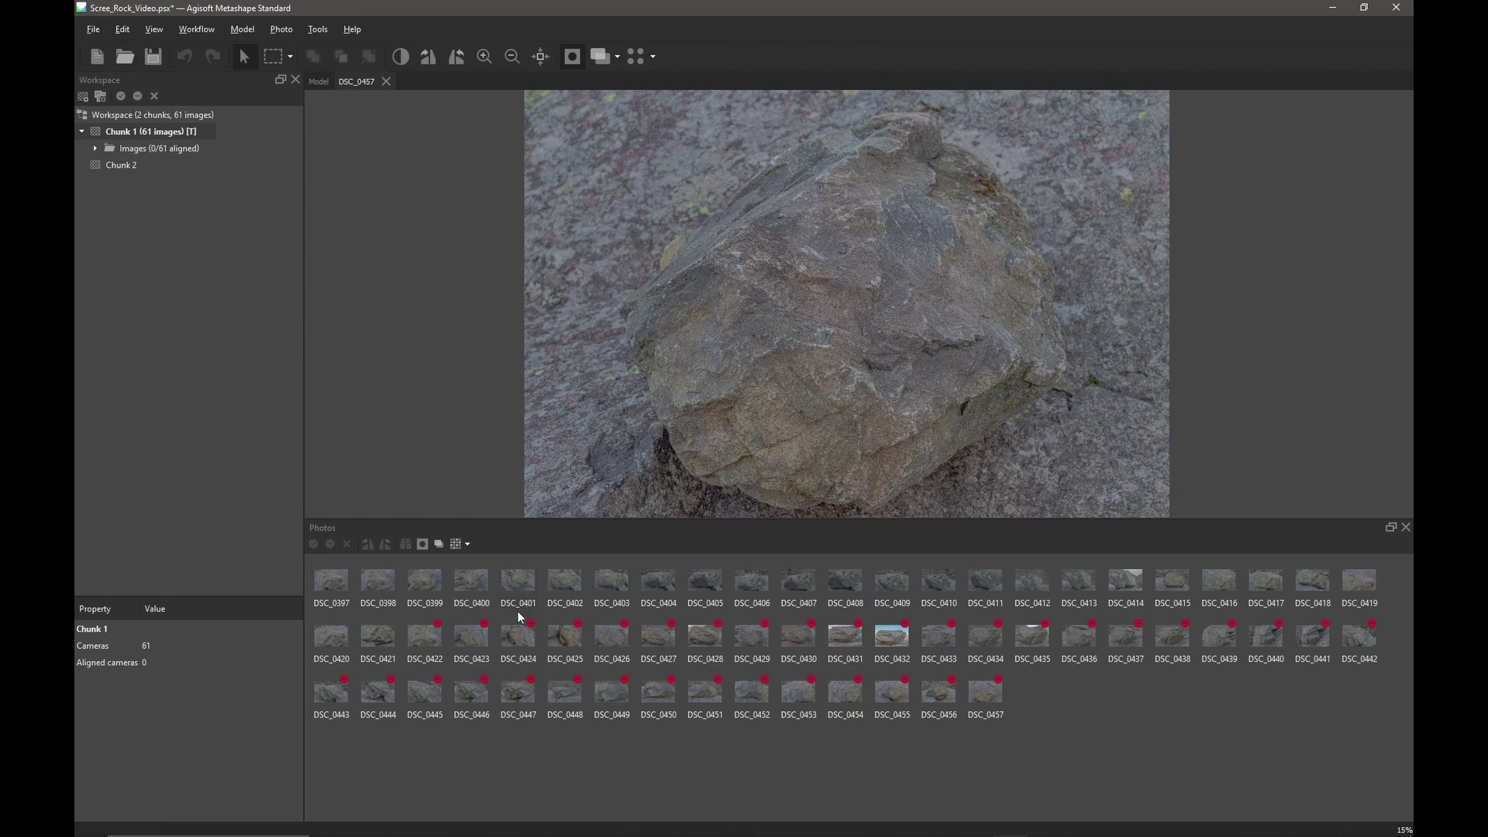
left_click(424, 629)
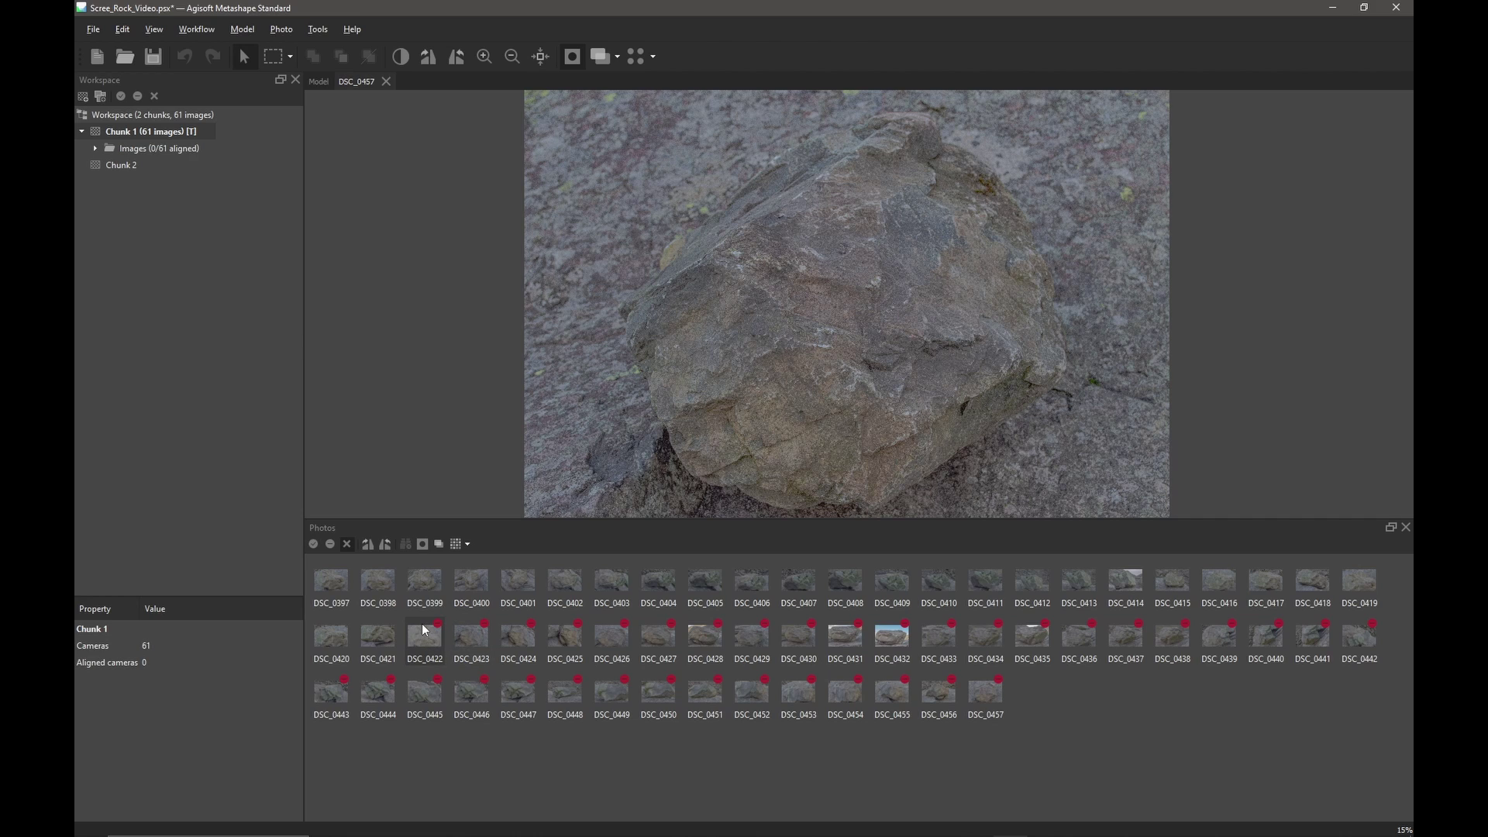
left_click(981, 679, "shift")
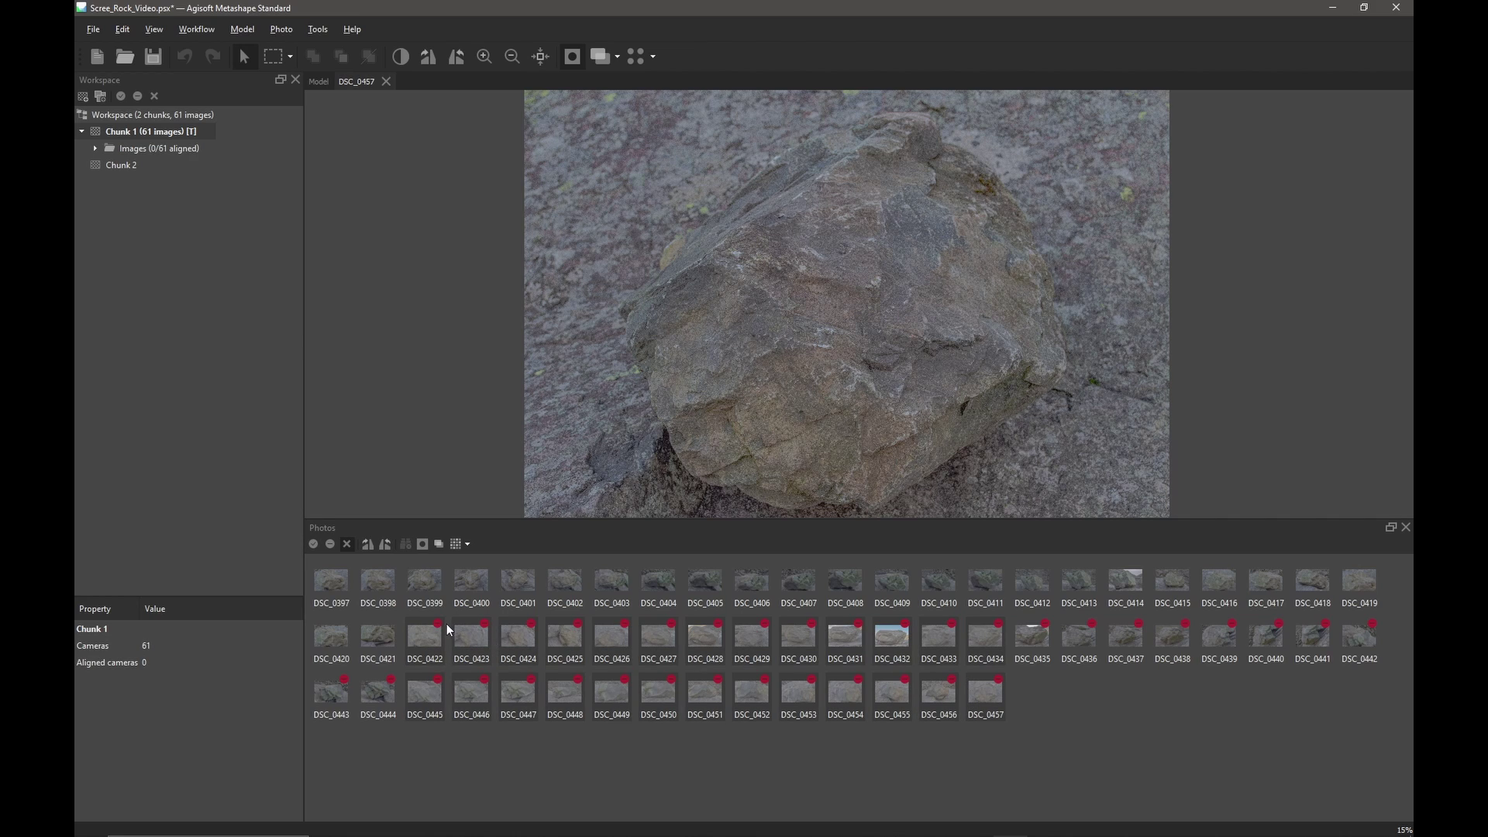
Step: Move the 36 selected images into Chunk 2
right_click(987, 694)
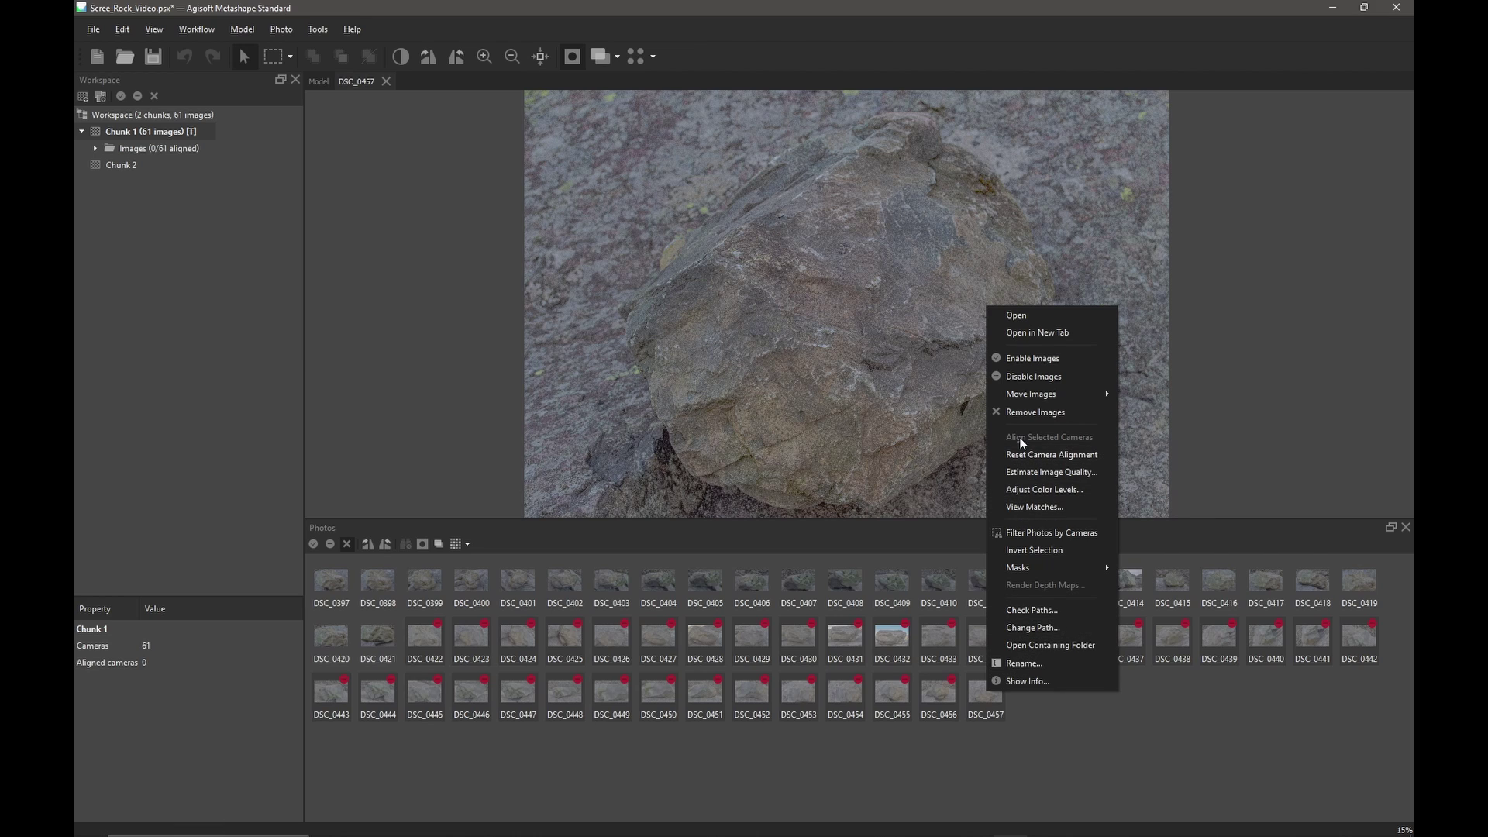
mouse_move(1031, 395)
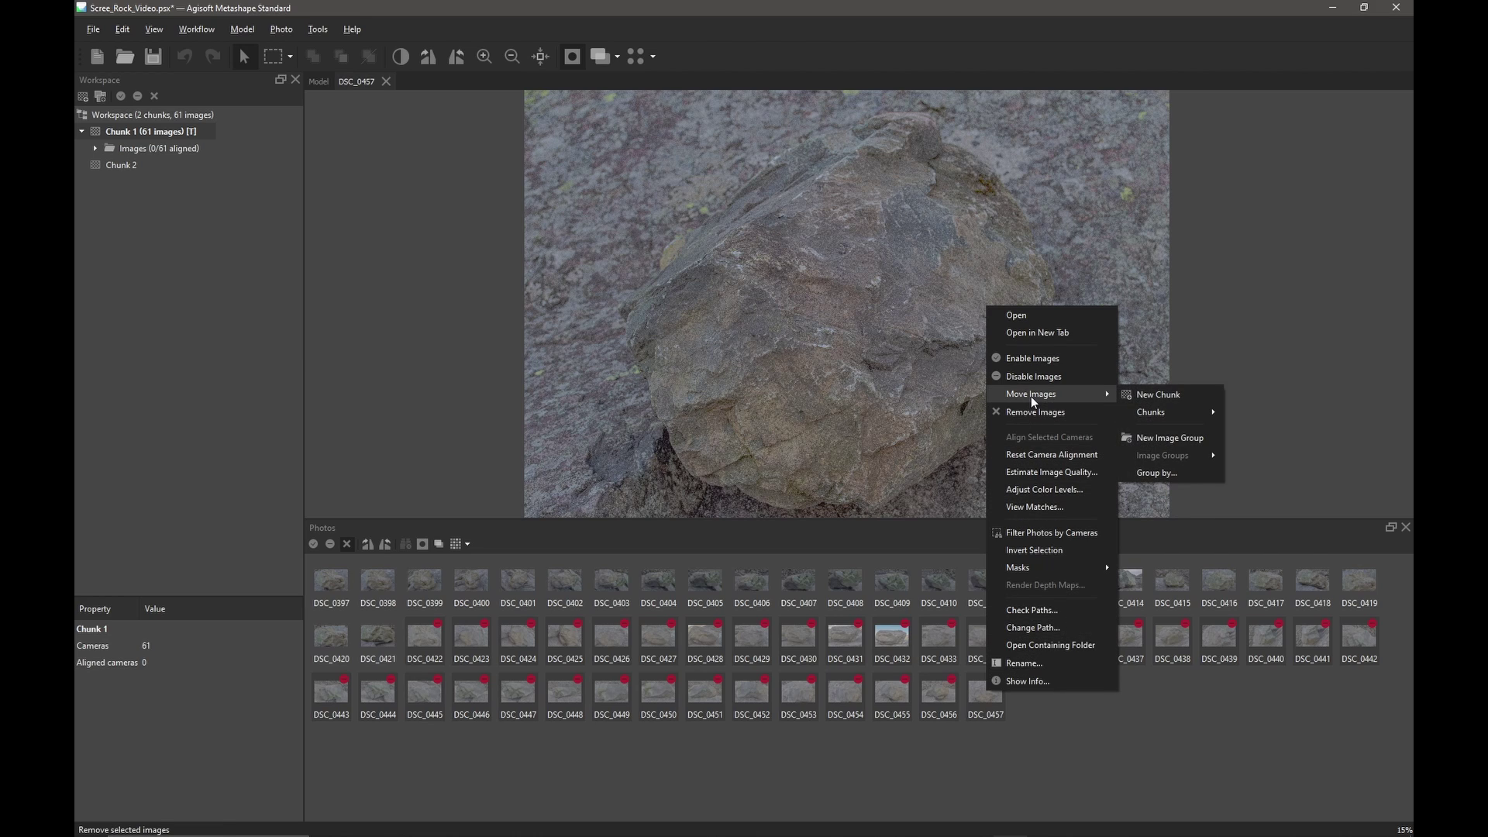
mouse_move(1161, 408)
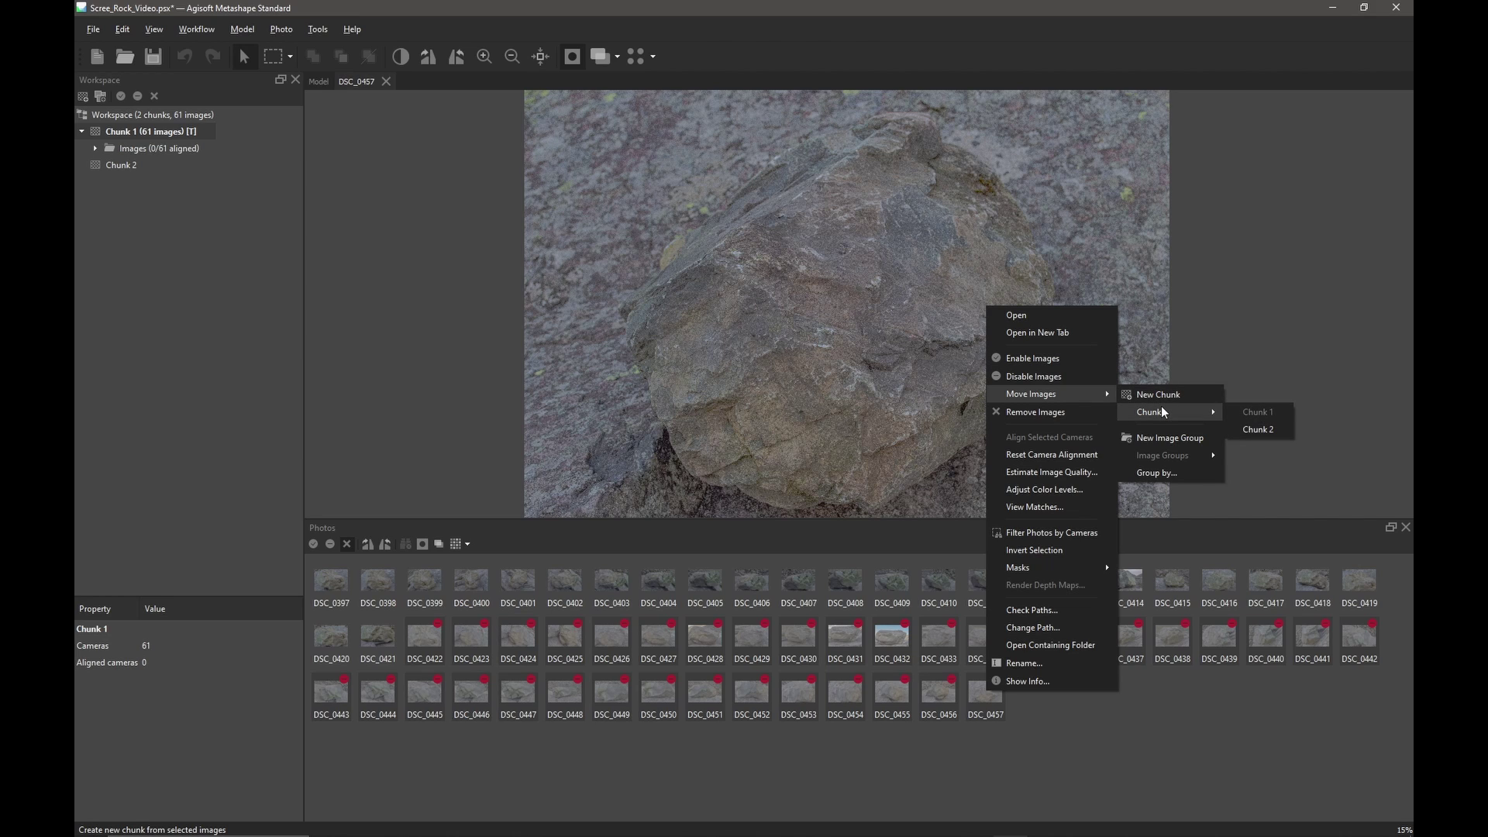
left_click(1248, 428)
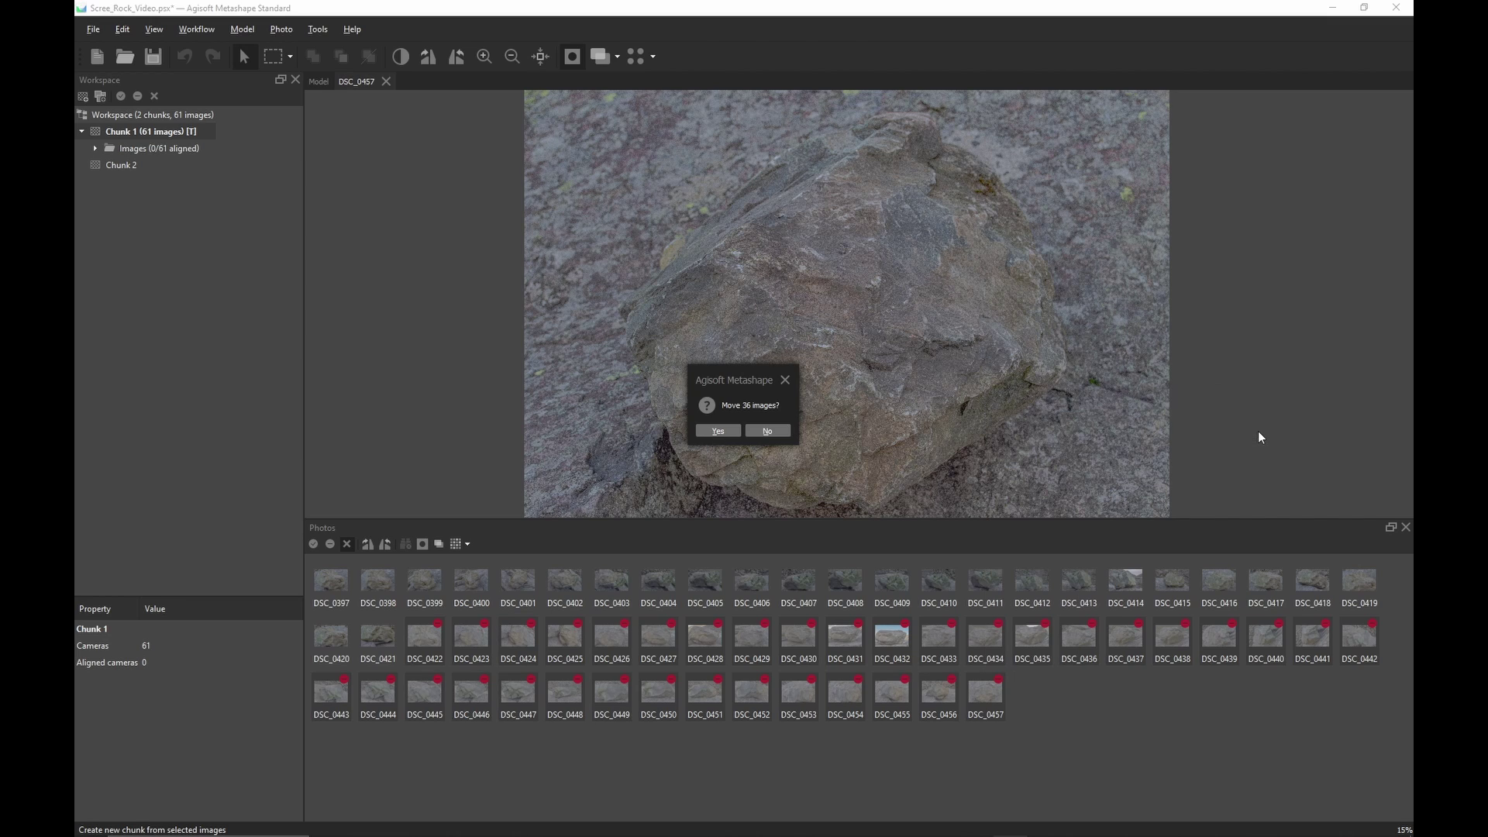
left_click(727, 431)
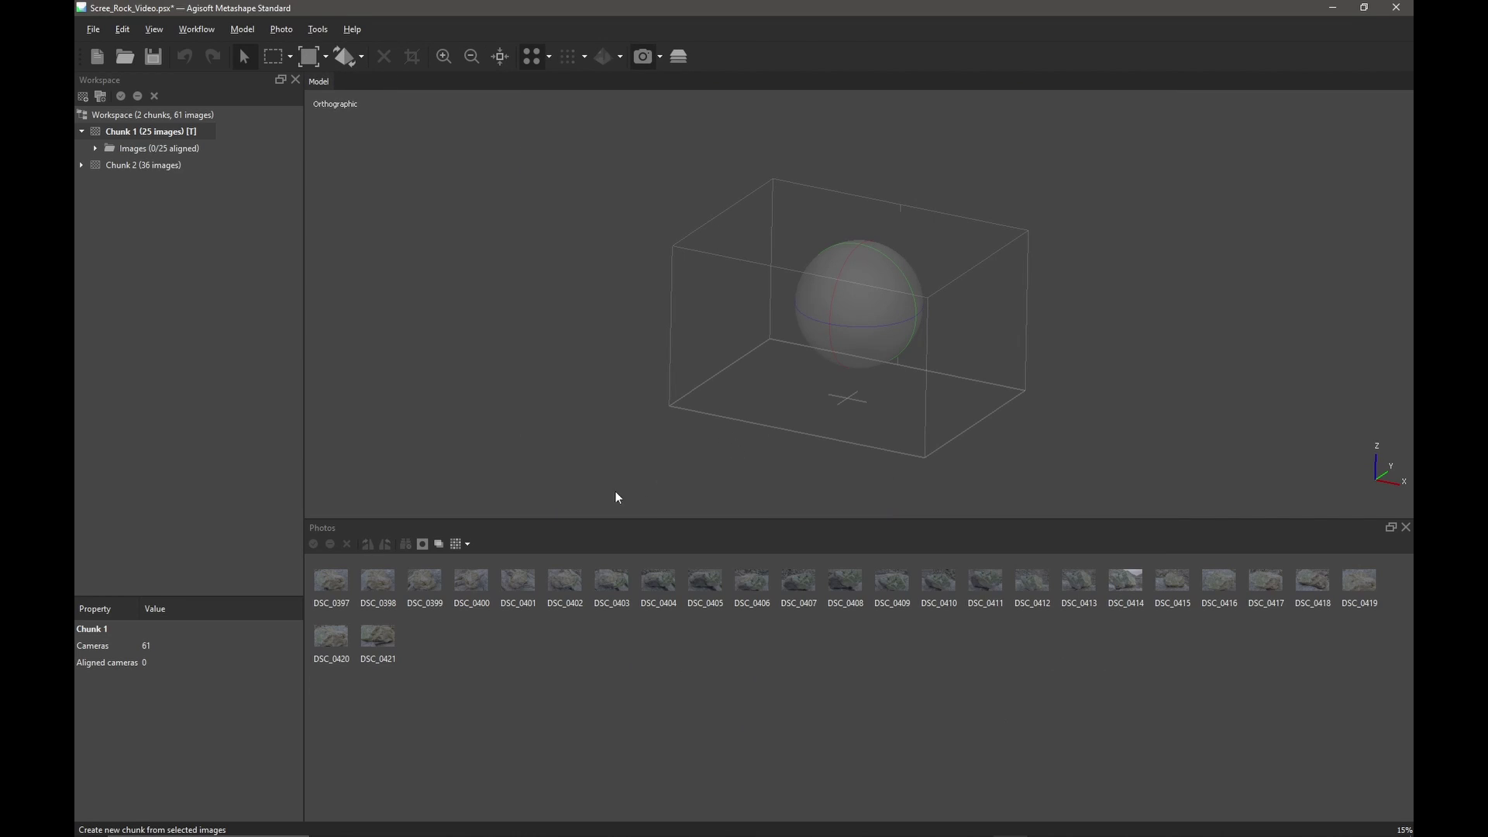
Step: Enable all images in Chunk 2, then make Chunk 1 active again
double_click(147, 165)
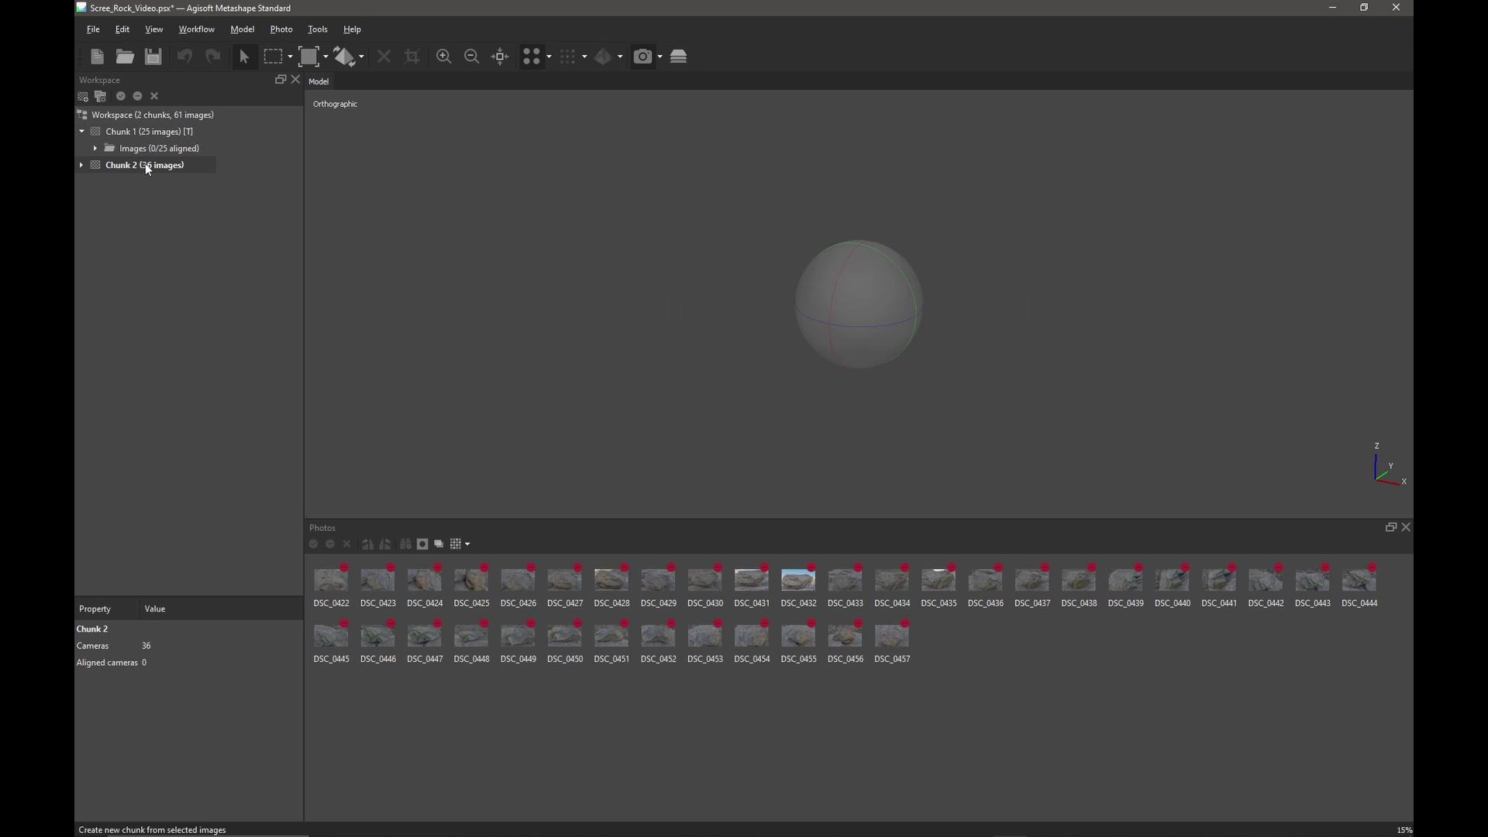
left_click(346, 572)
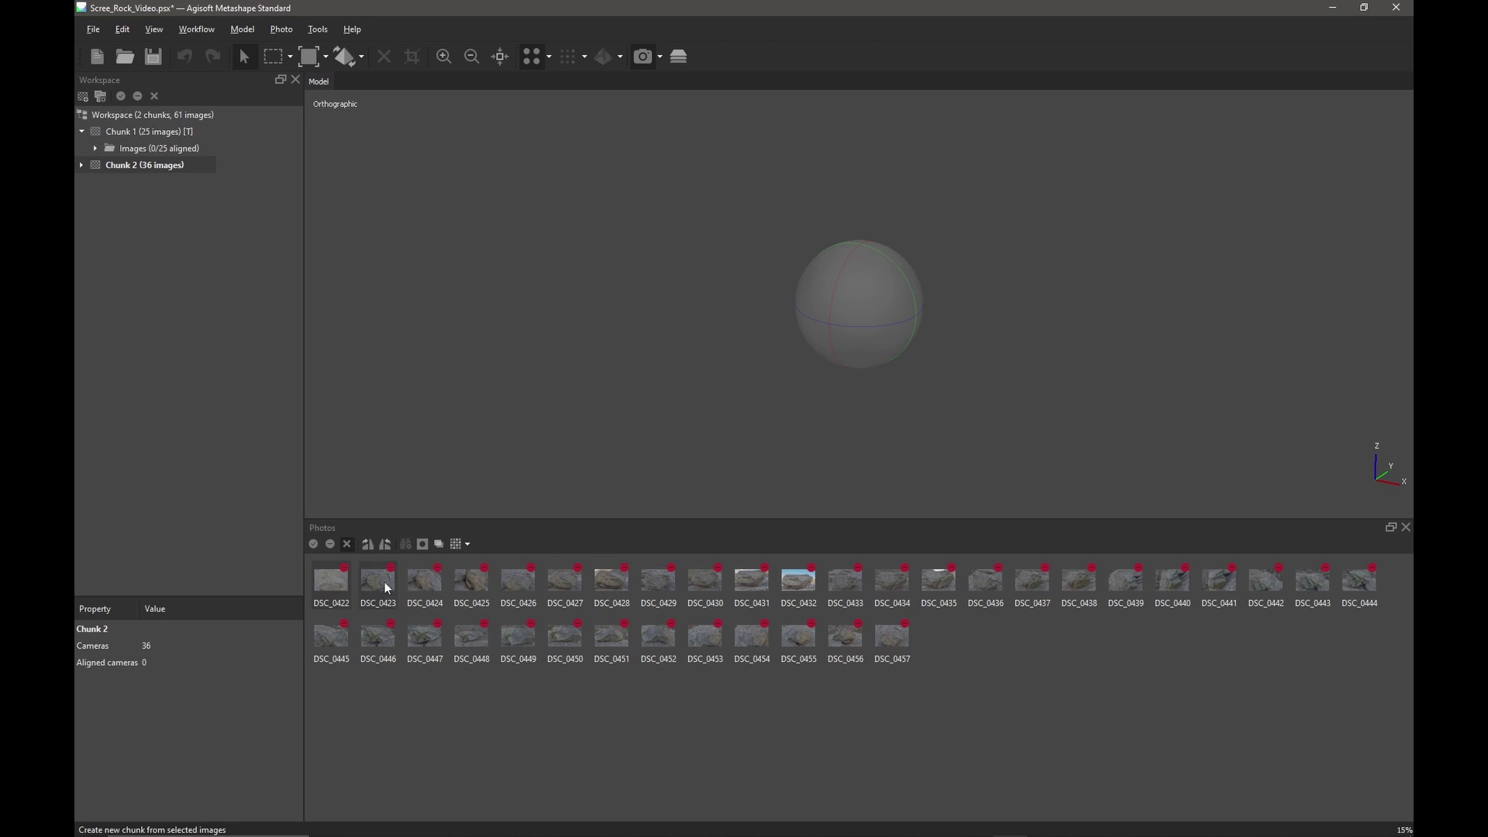
right_click(901, 631)
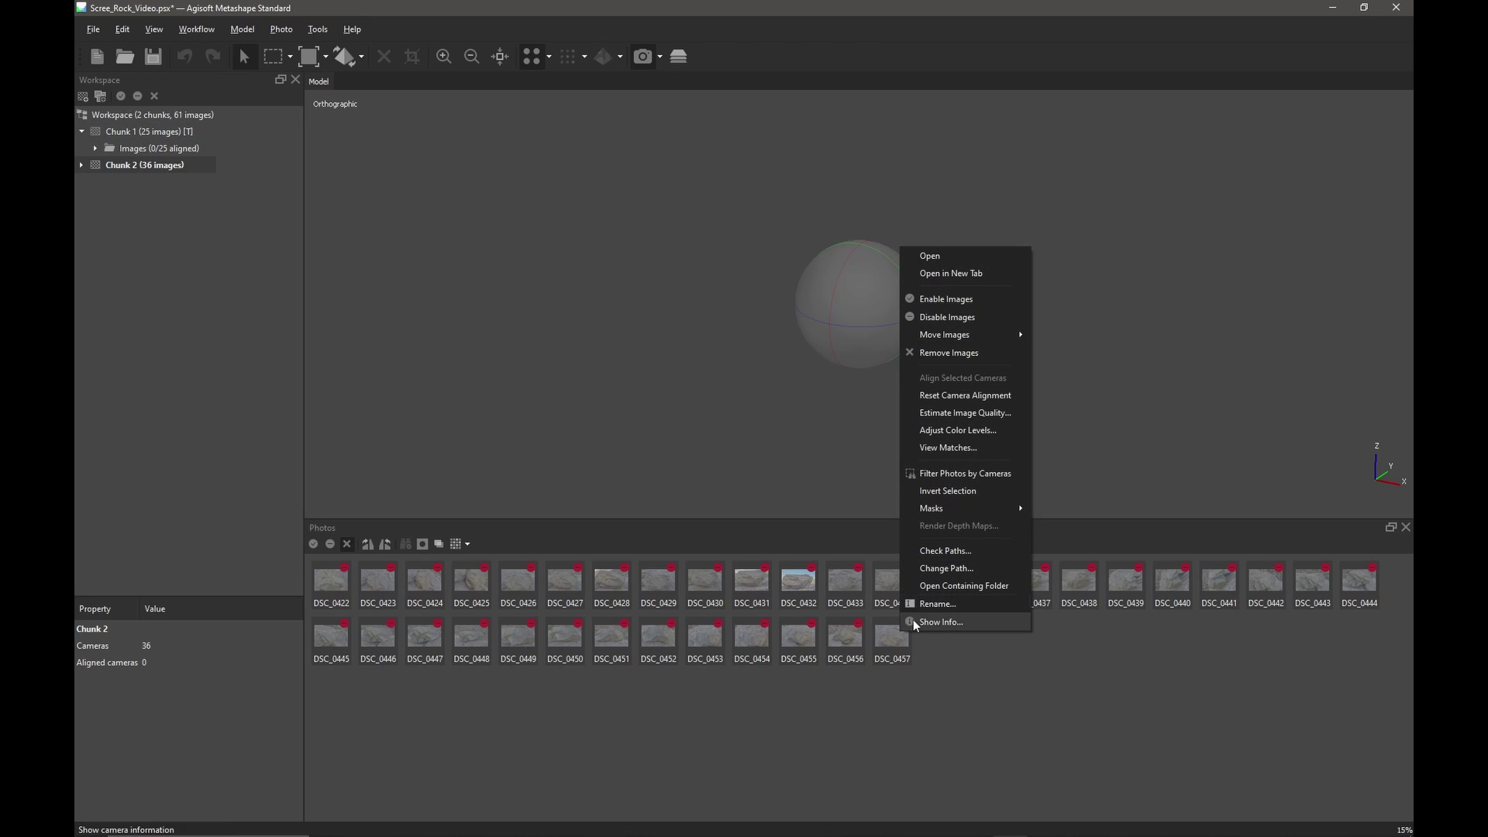
left_click(933, 298)
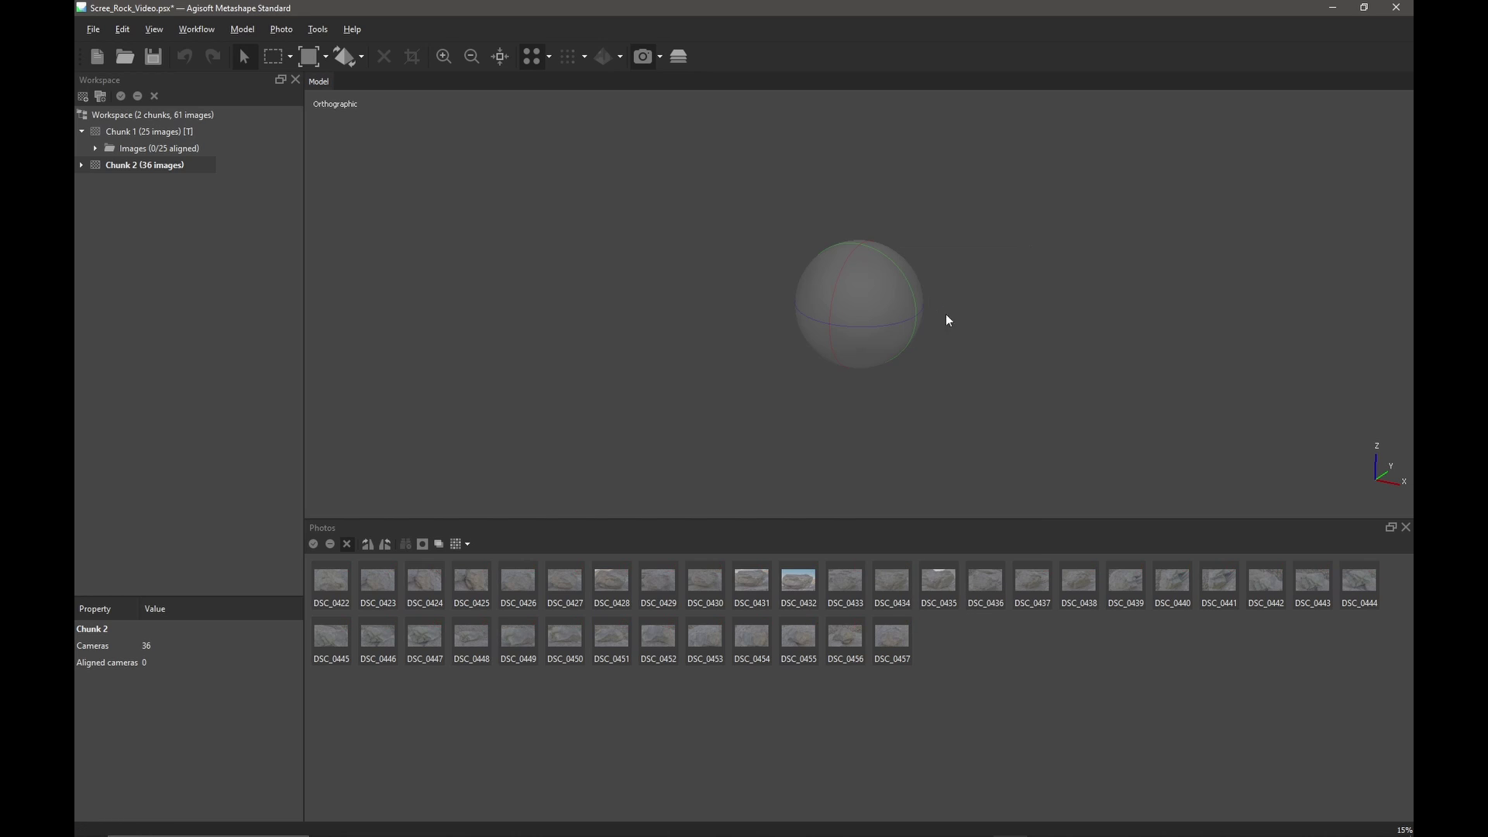
left_click(1038, 666)
double_click(136, 130)
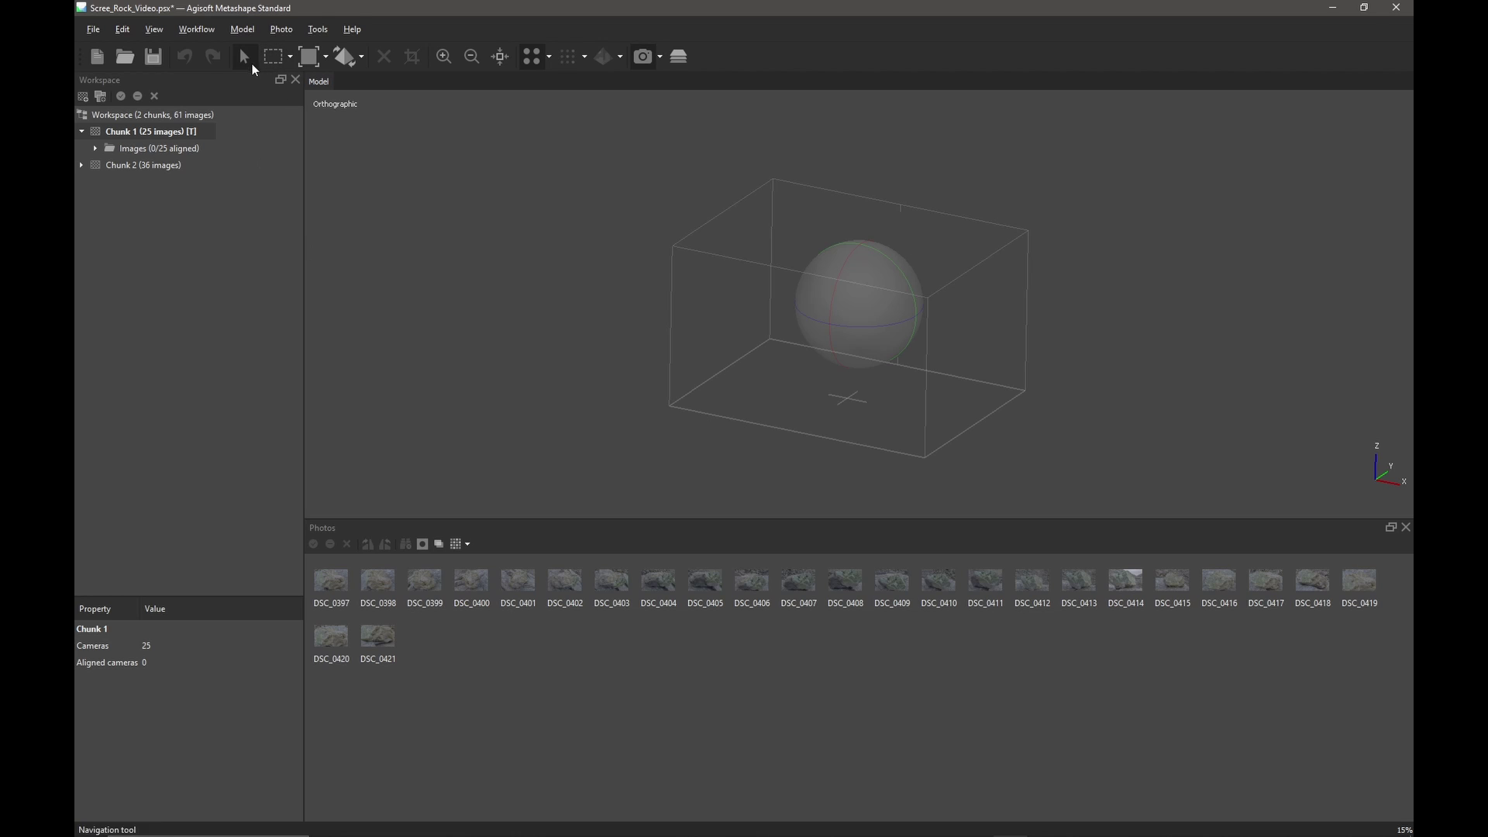
Step: Align Chunk 1's 25 photos with the default Align Photos settings
left_click(194, 30)
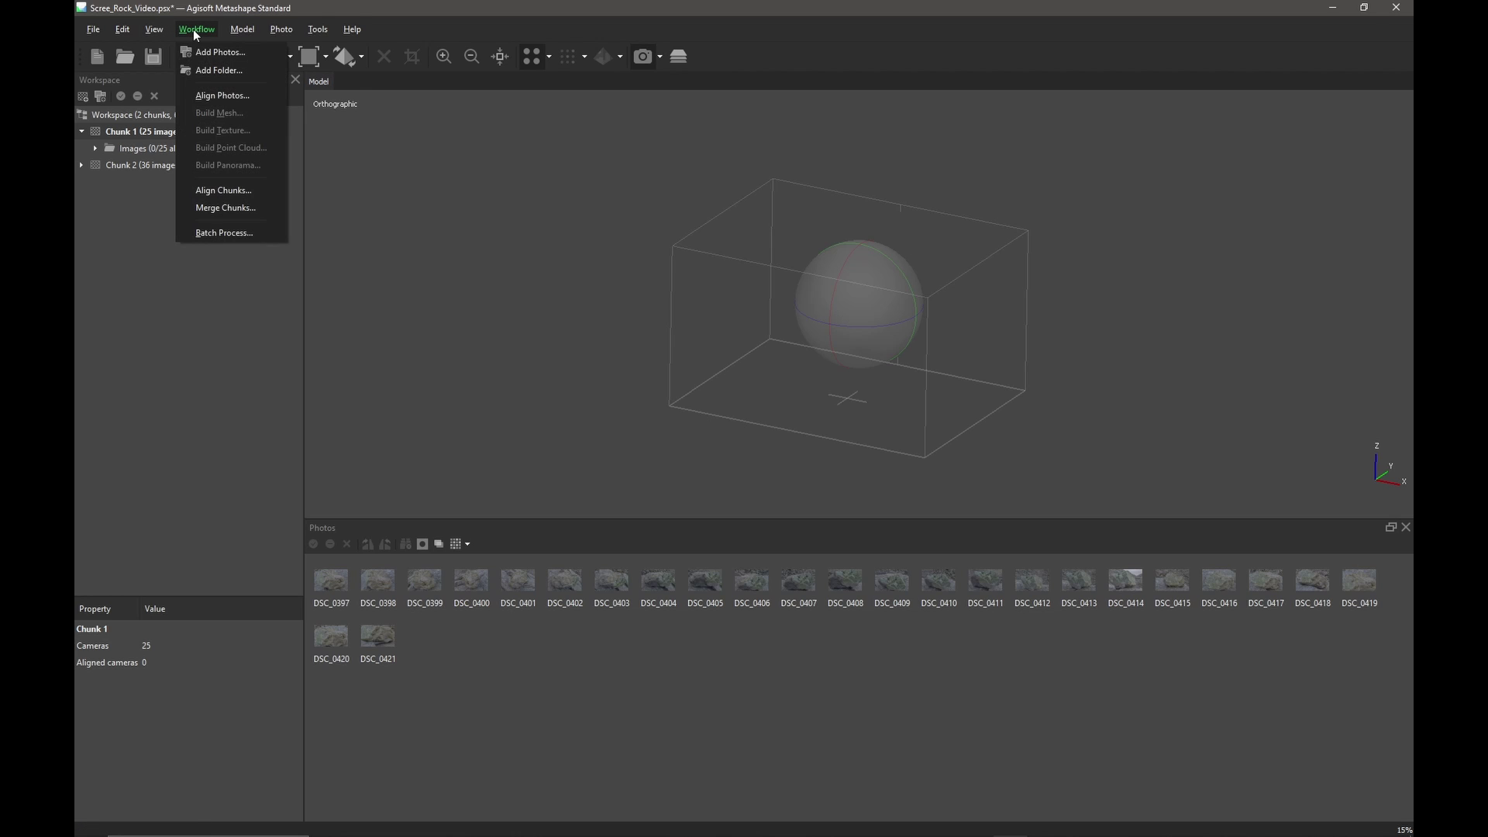
left_click(225, 95)
left_click(719, 400)
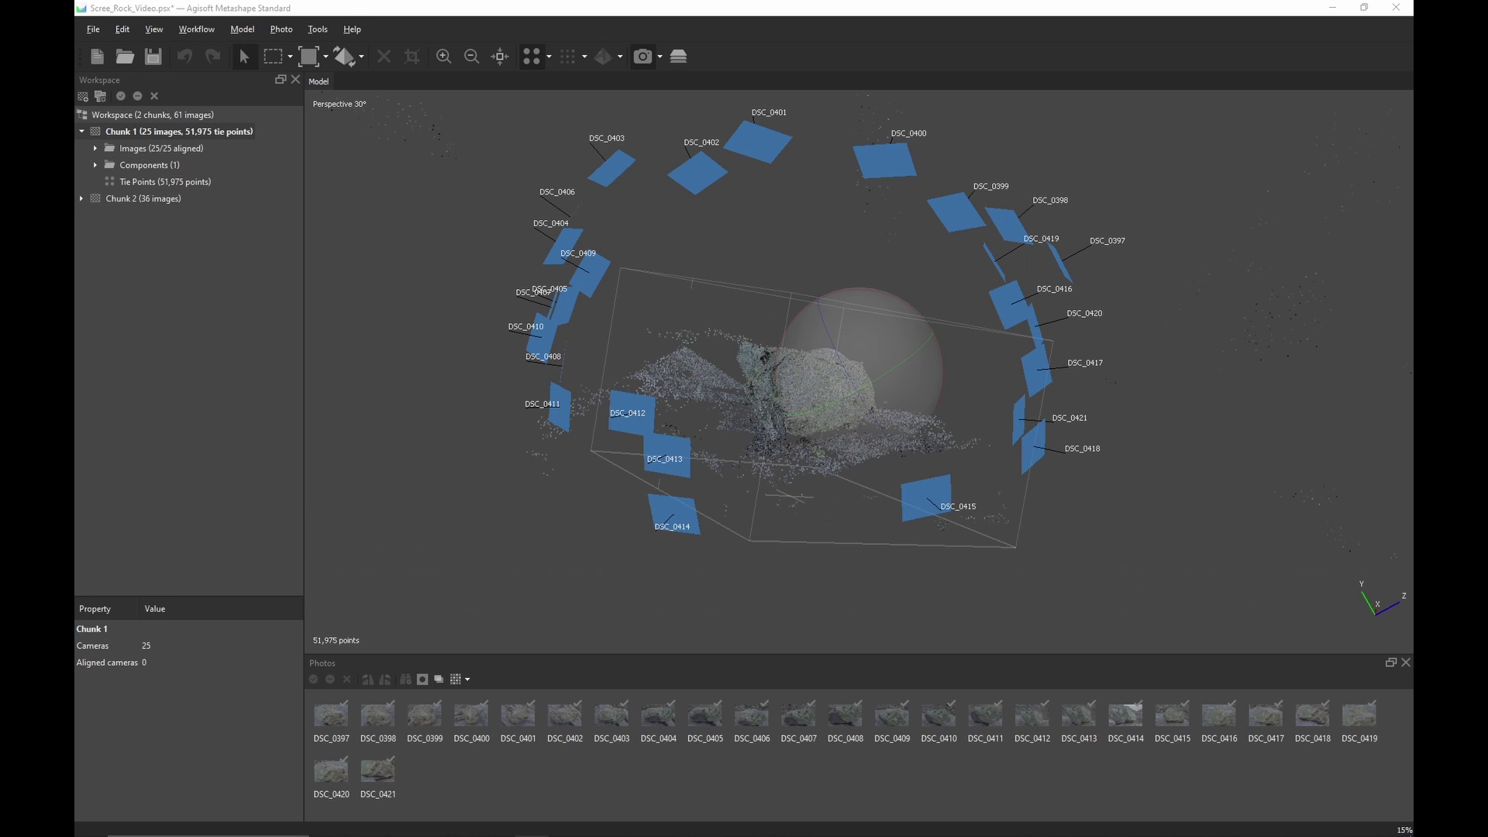
Step: Orbit and pan the 51,975-point sparse cloud in orthographic preset view
left_click_drag(932, 259, 838, 338)
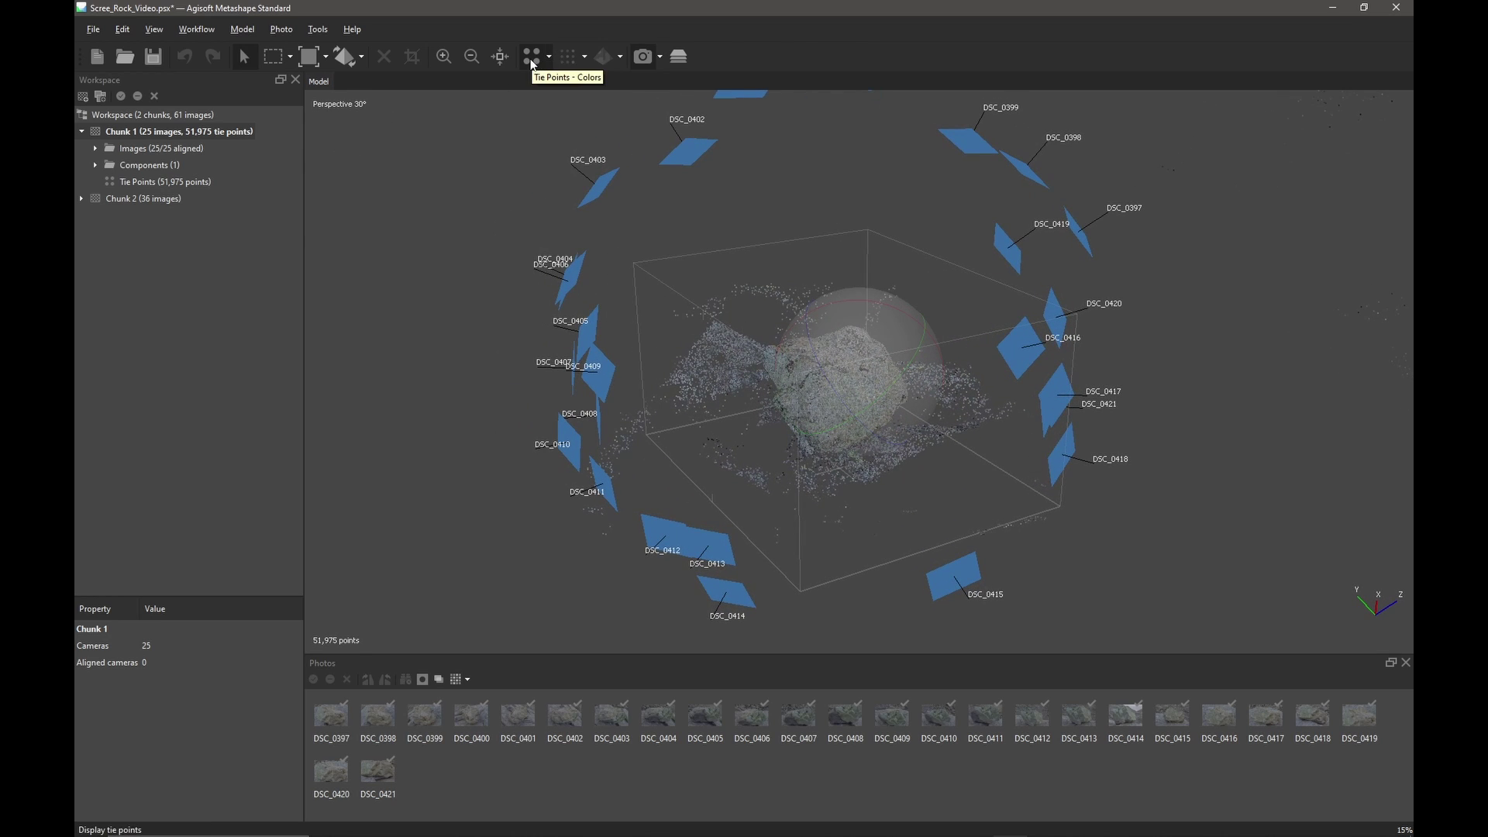
left_click_drag(872, 364, 845, 353)
left_click_drag(969, 422, 933, 406)
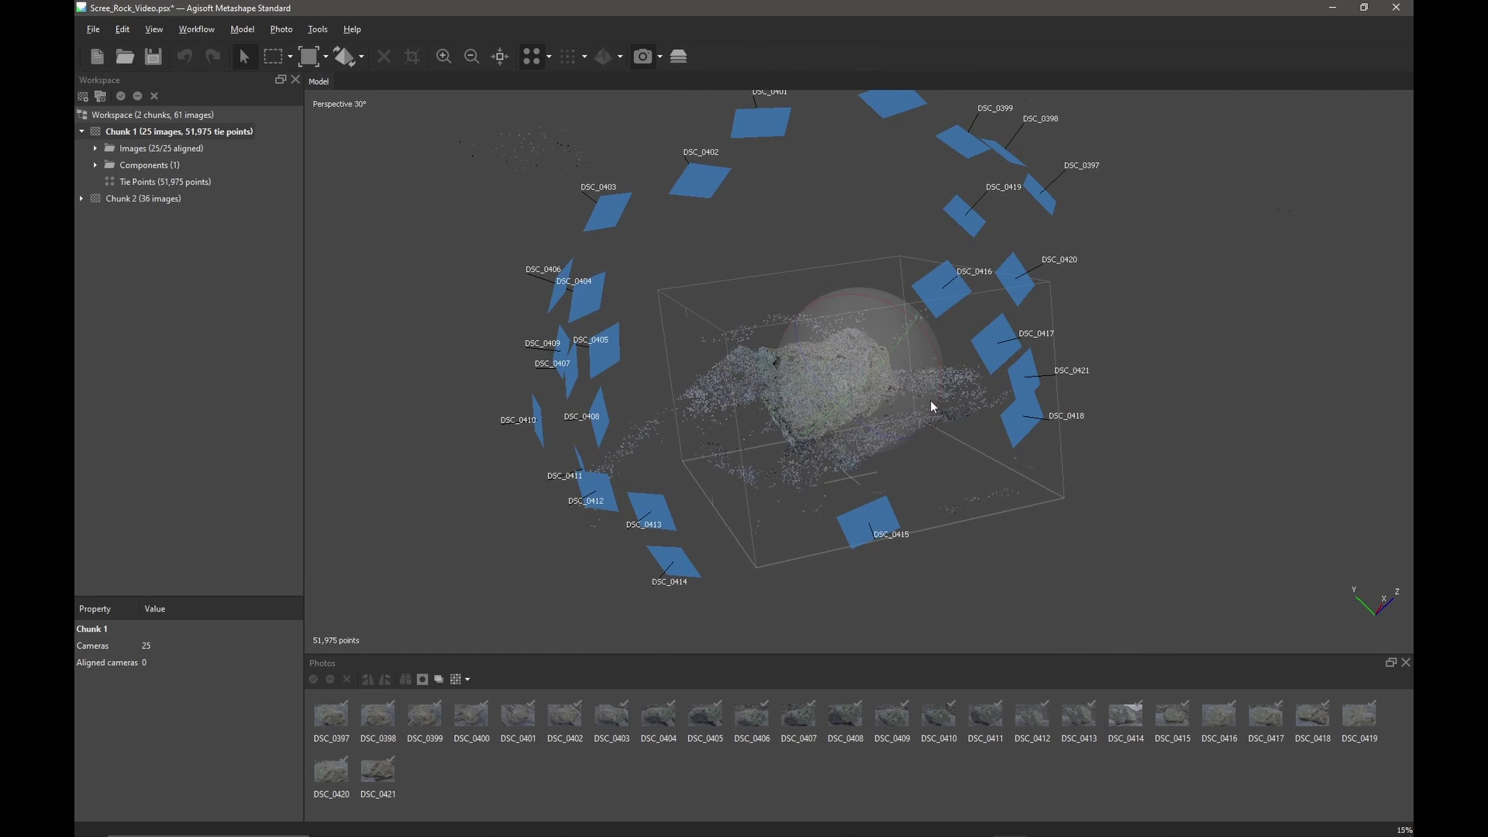
key("5")
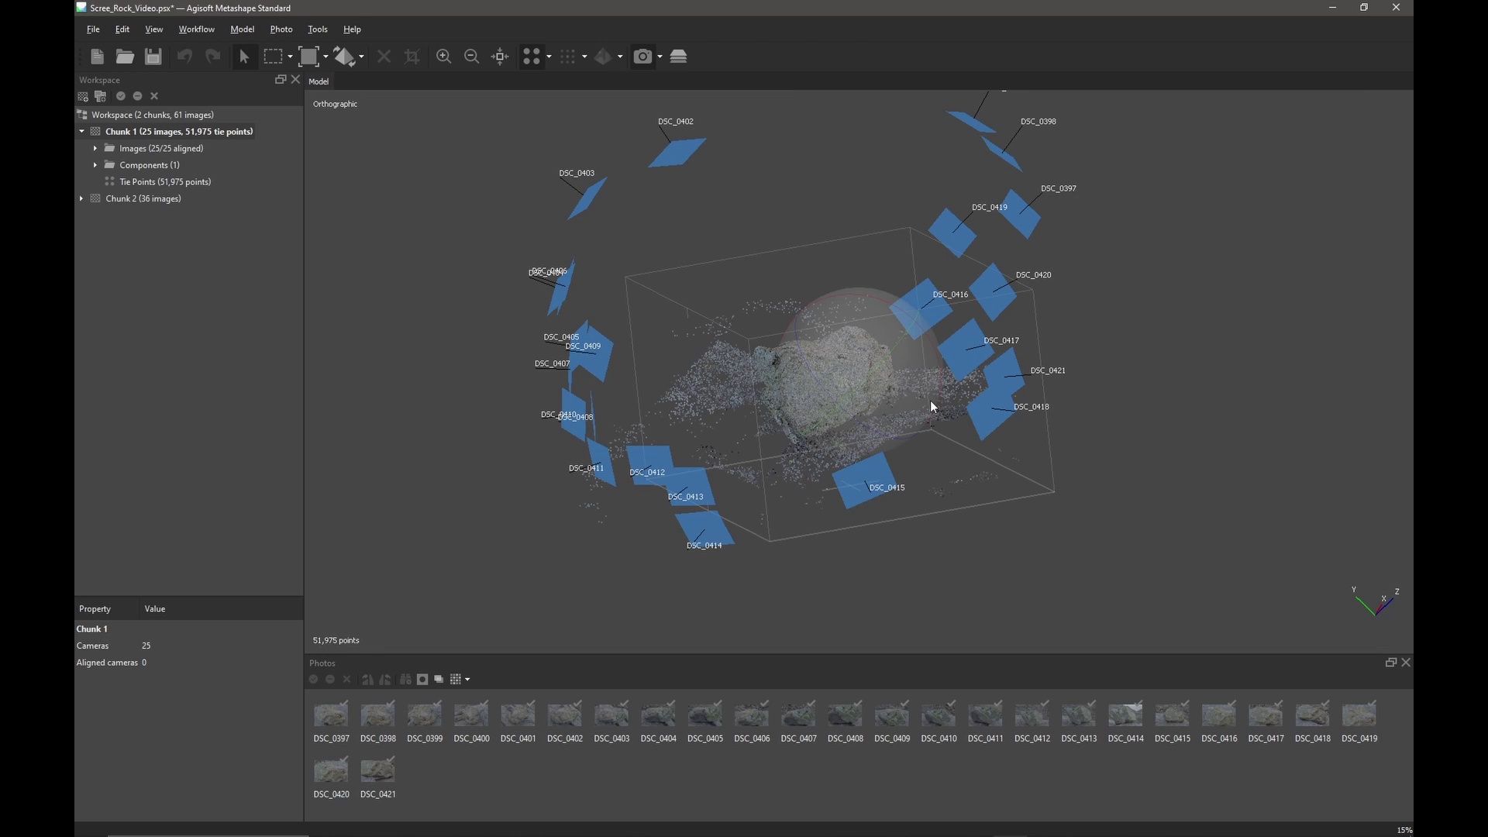
key("1")
right_click_drag(1004, 401, 969, 353)
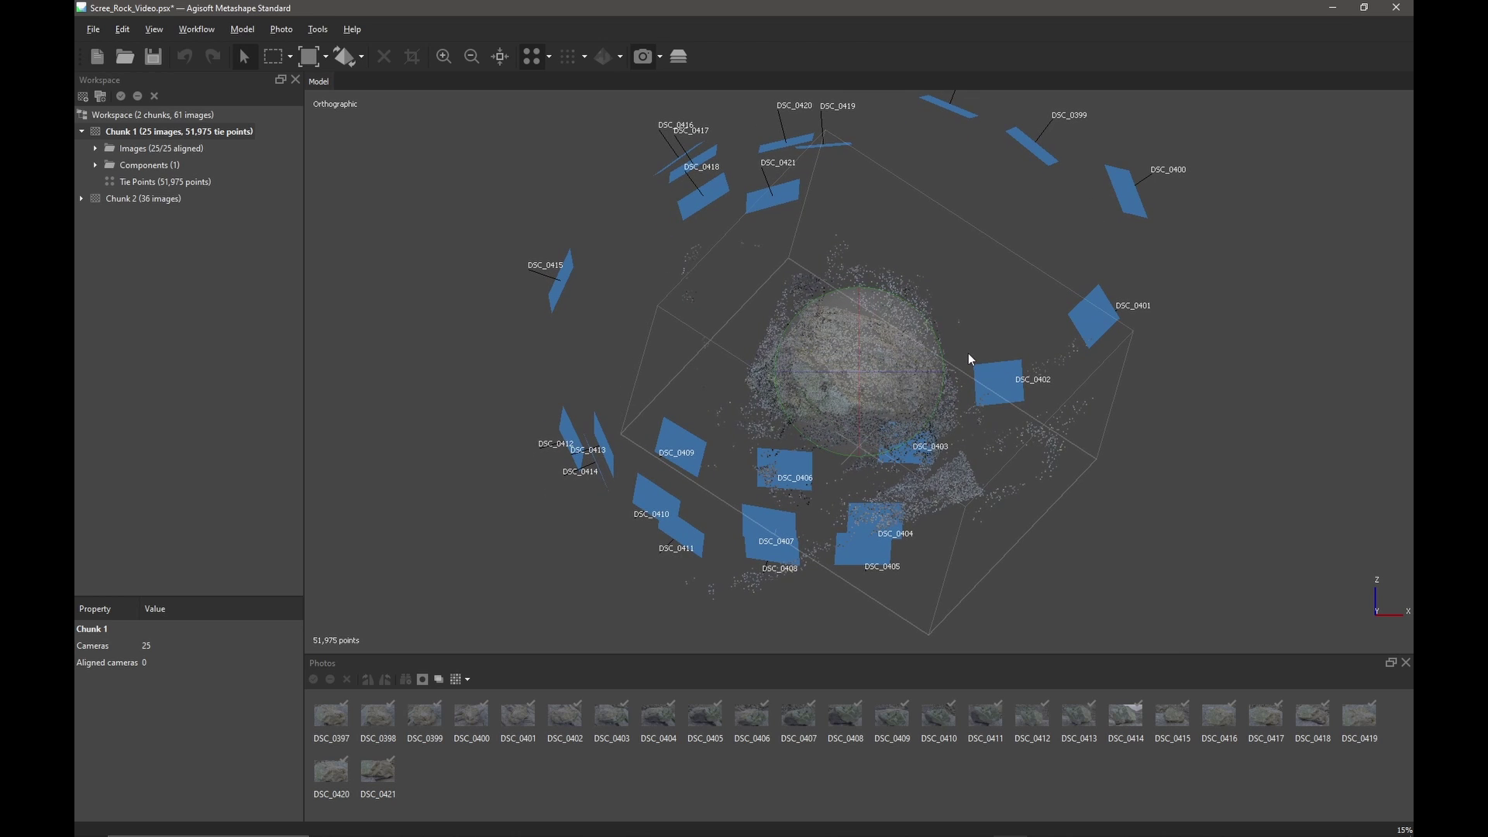
Step: Rotate the whole Chunk 1 to level the rock, checking side, top and front views
left_click(346, 57)
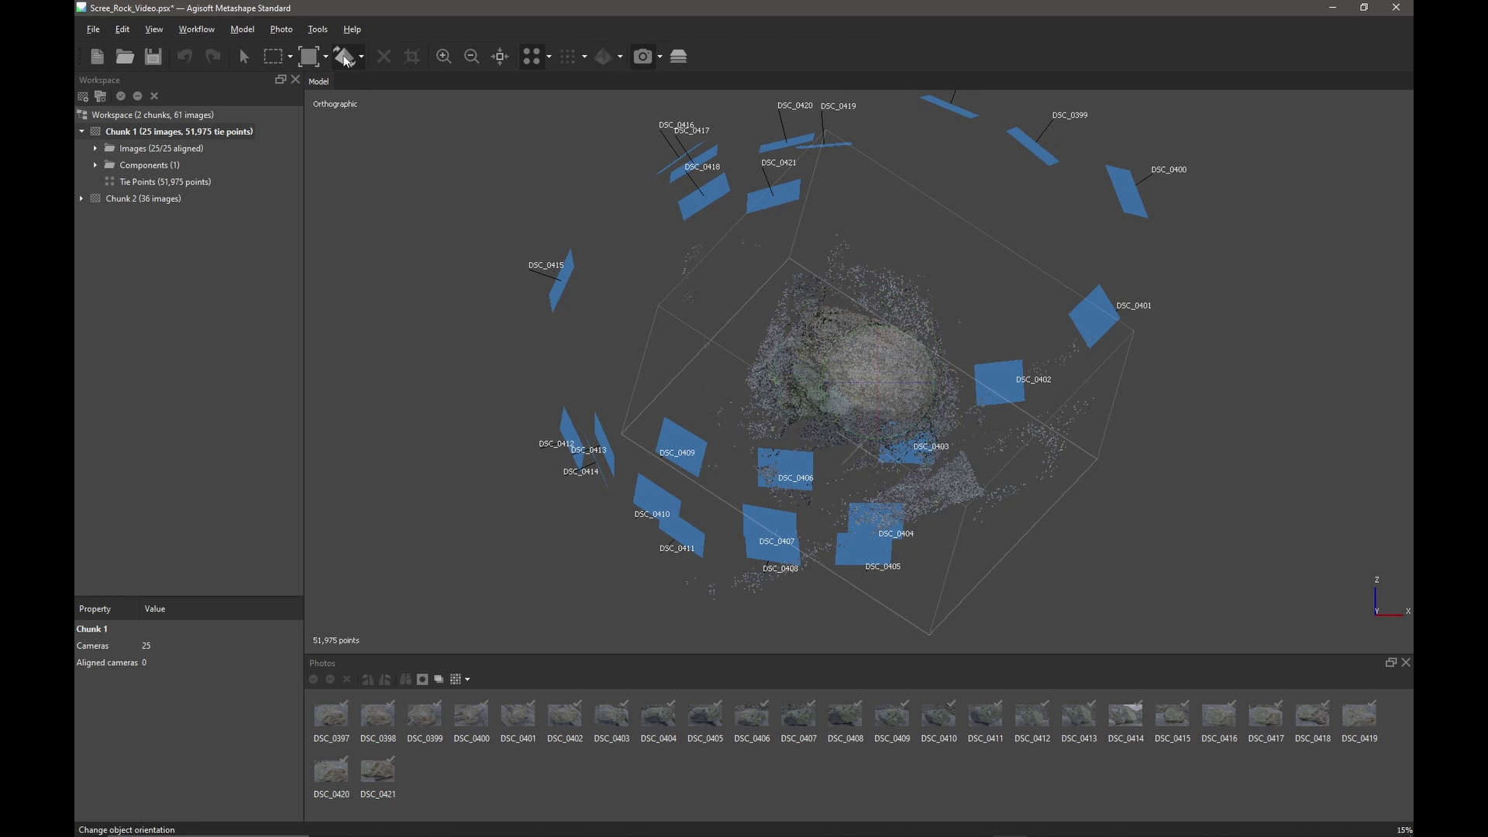
left_click(361, 57)
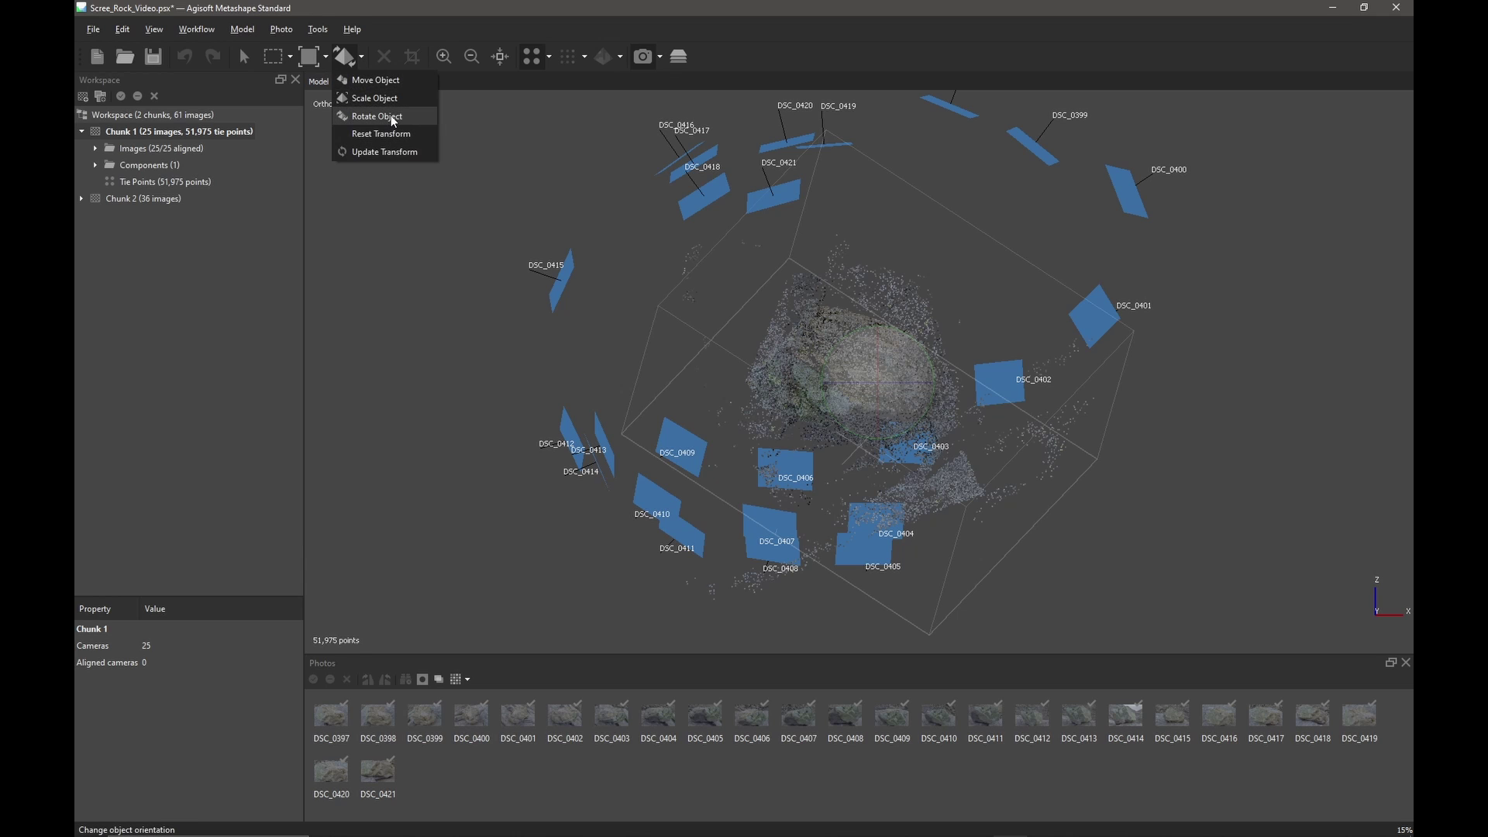
left_click(394, 116)
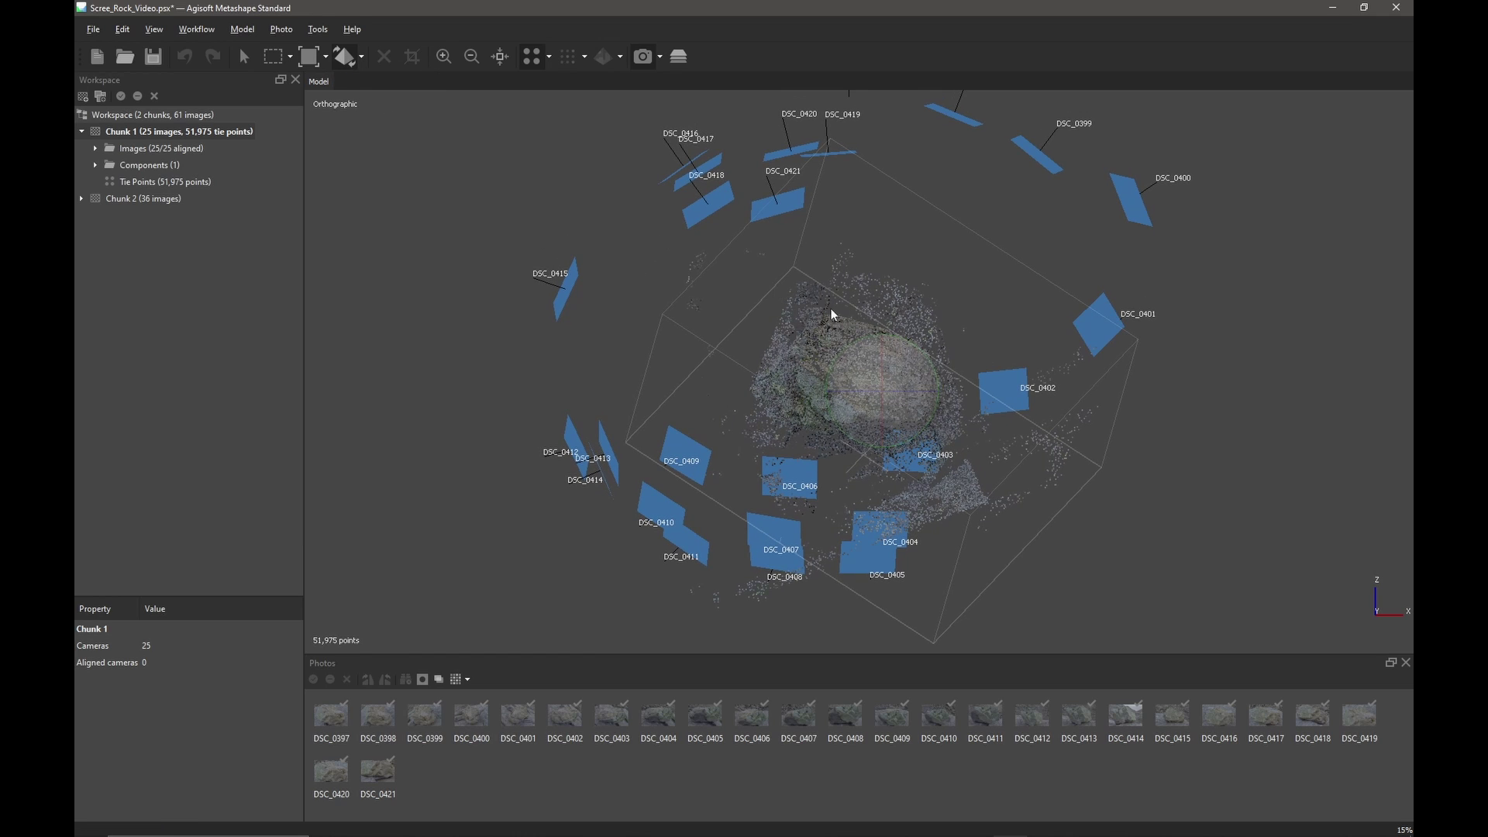
left_click_drag(901, 404, 1042, 378)
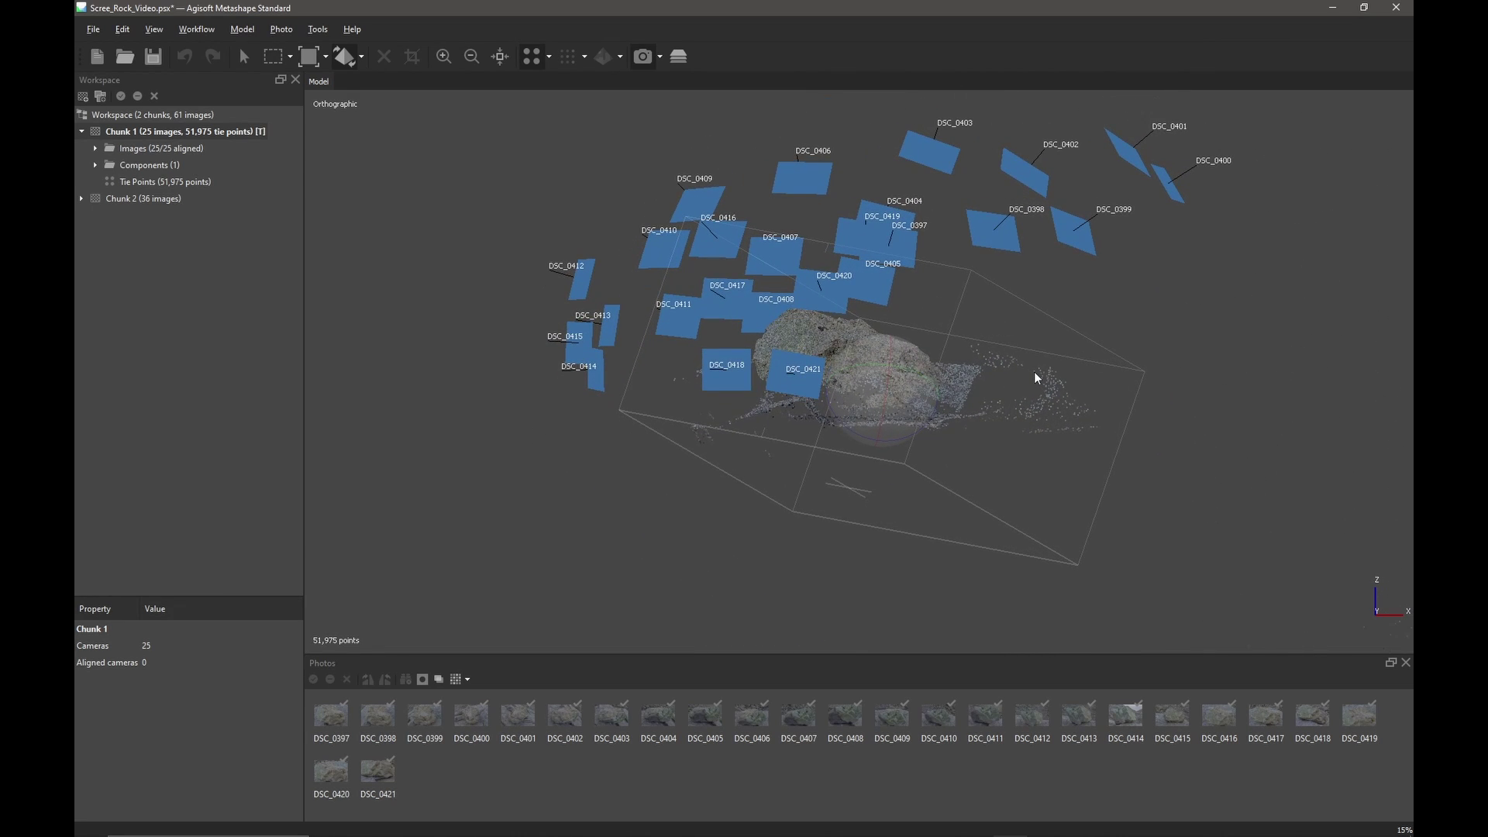
key("KP_3")
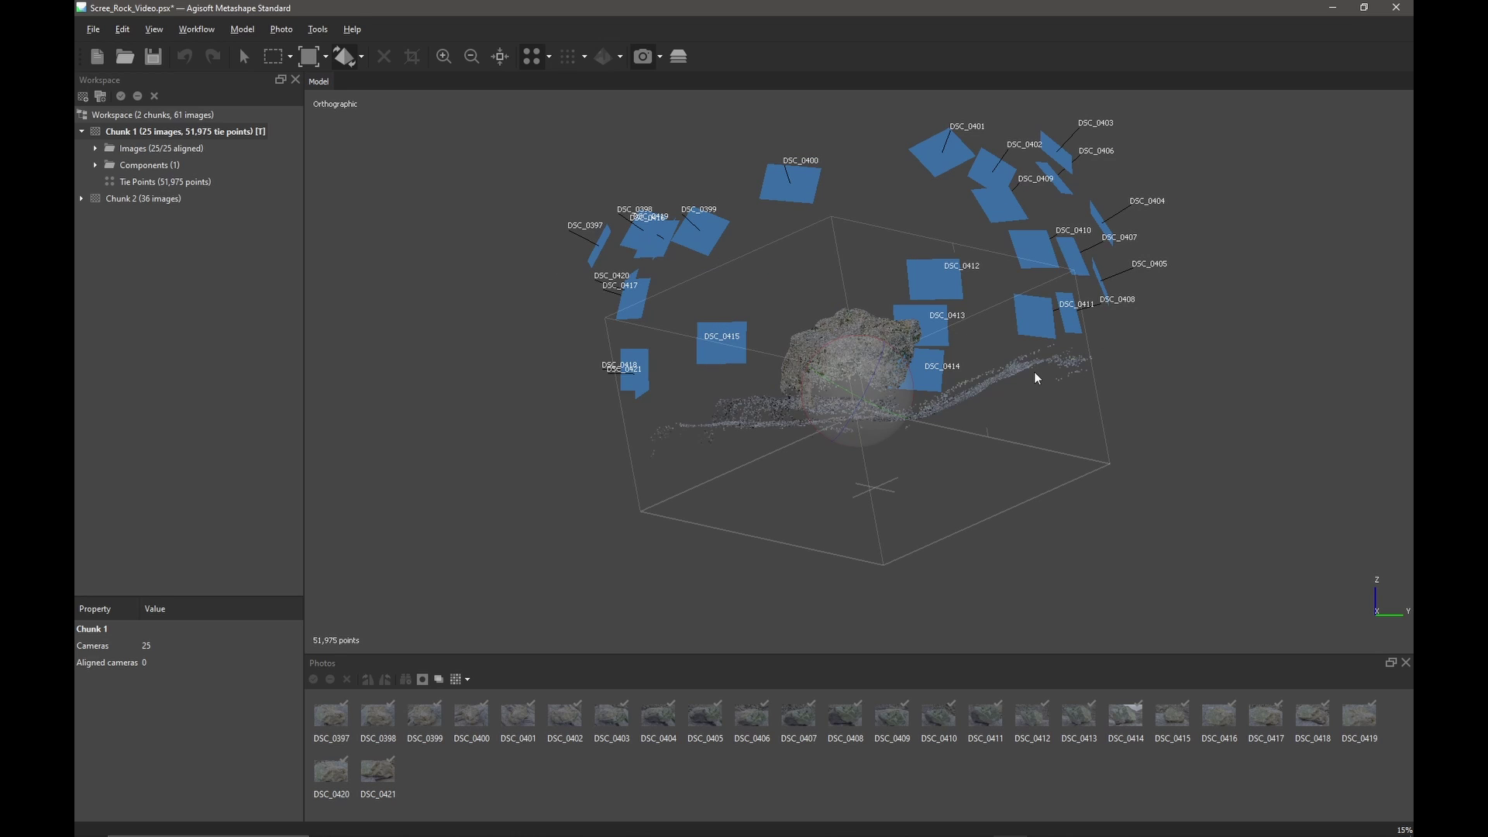
left_click_drag(1125, 351, 1127, 354)
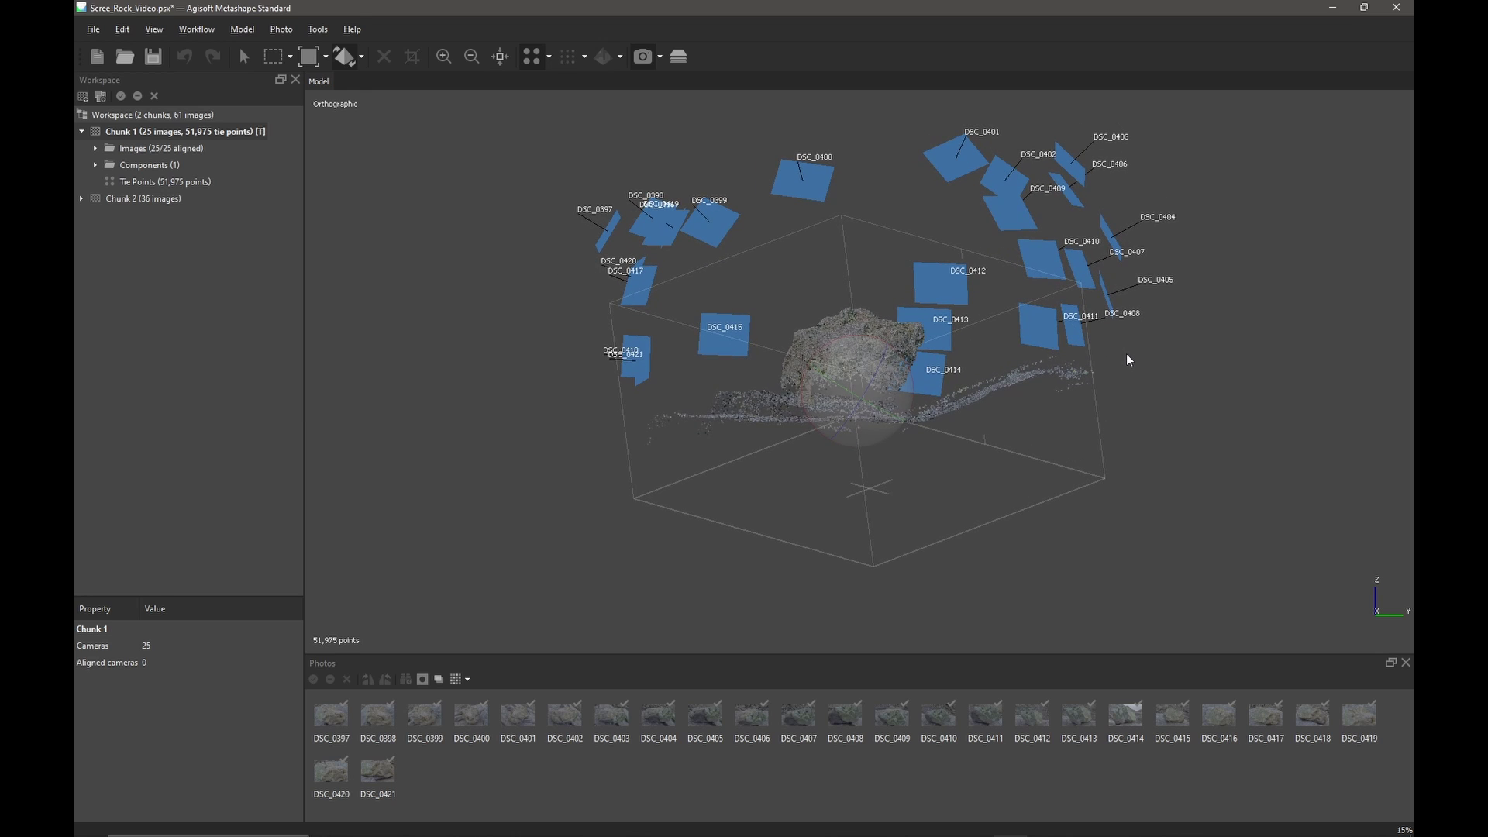
key("KP_7")
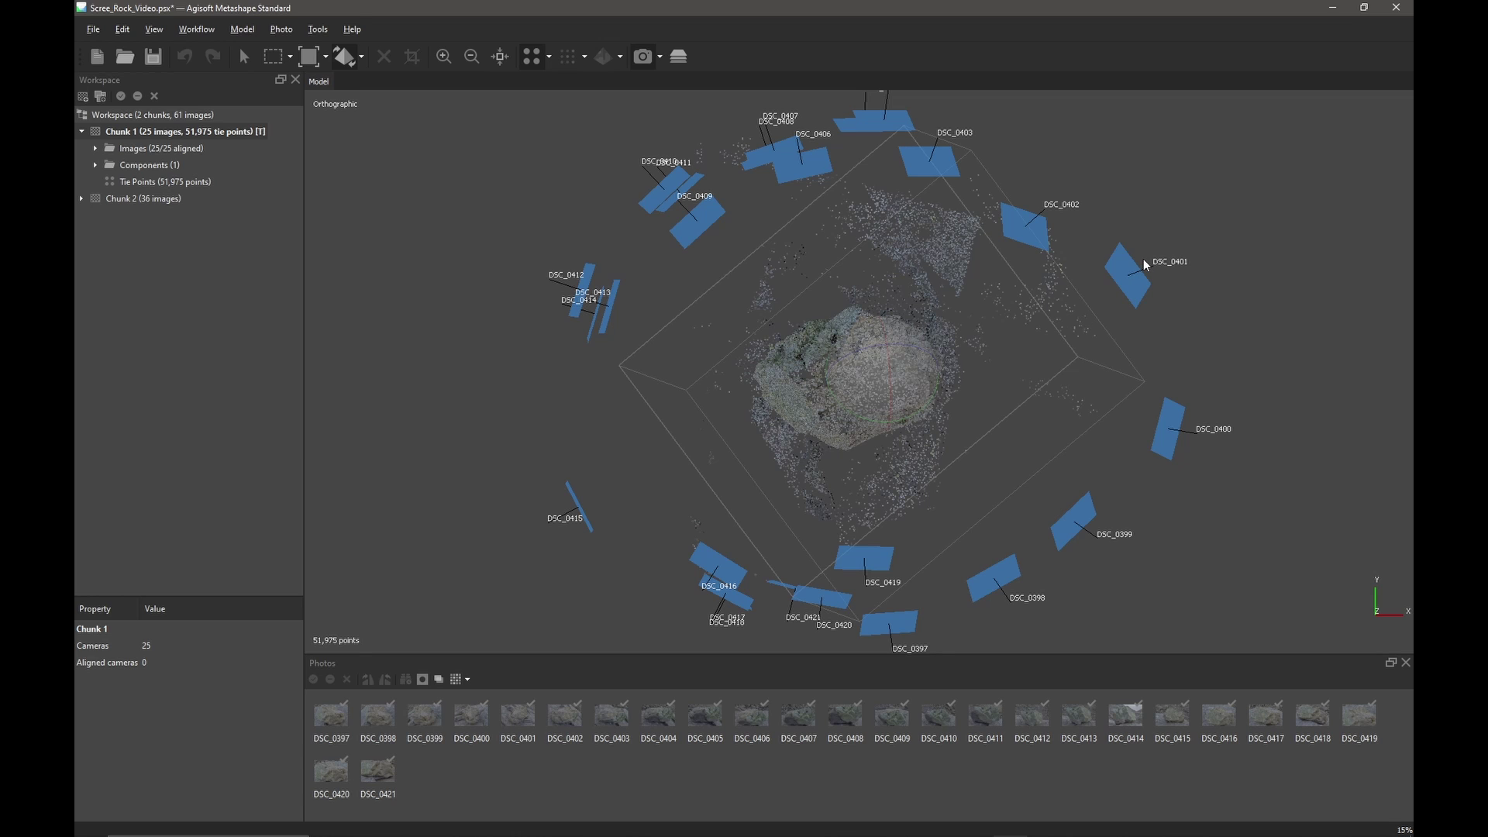
left_click_drag(1165, 297, 1165, 305)
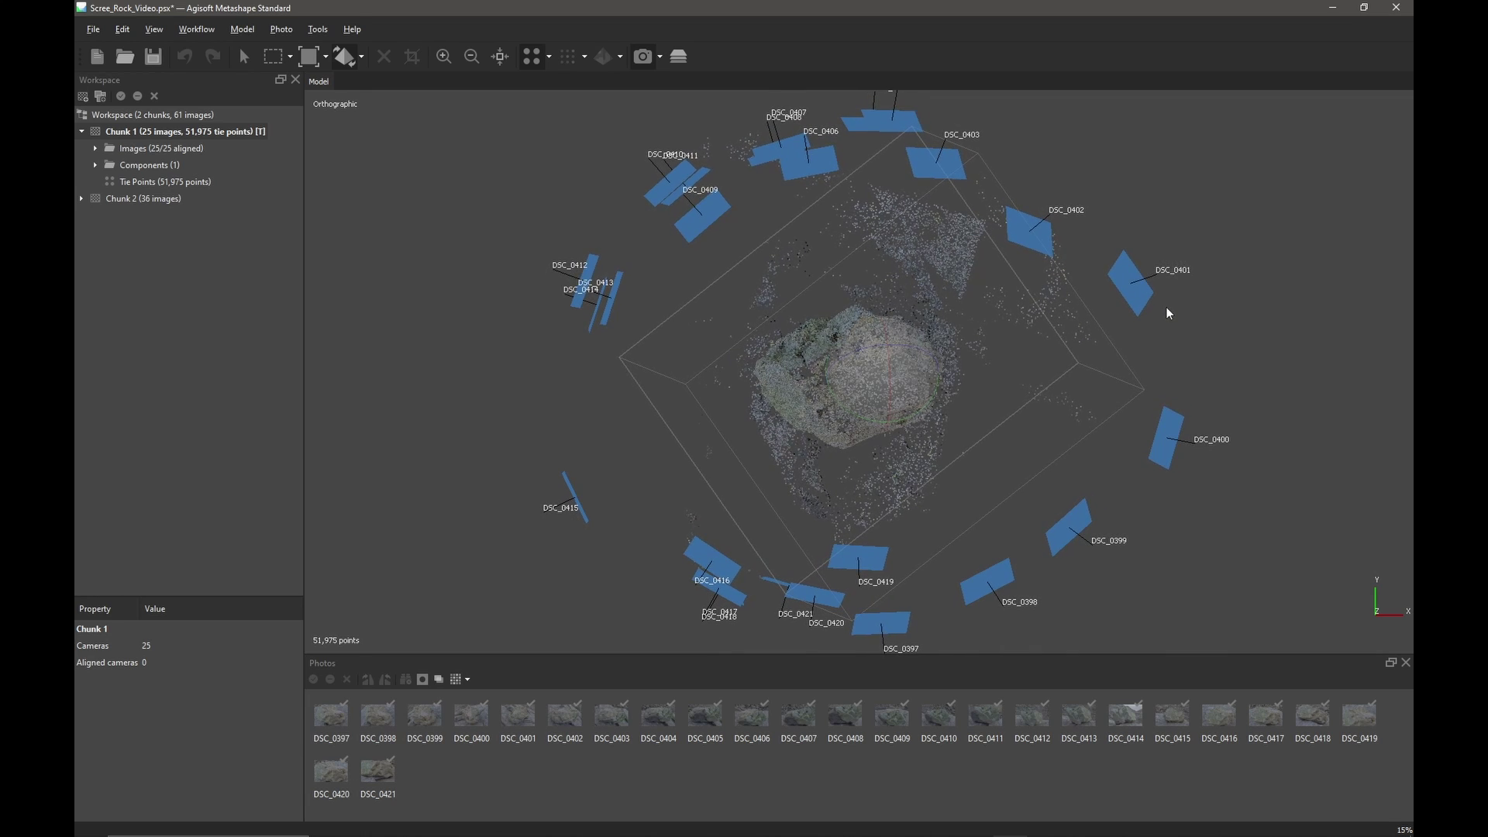
key("KP_1")
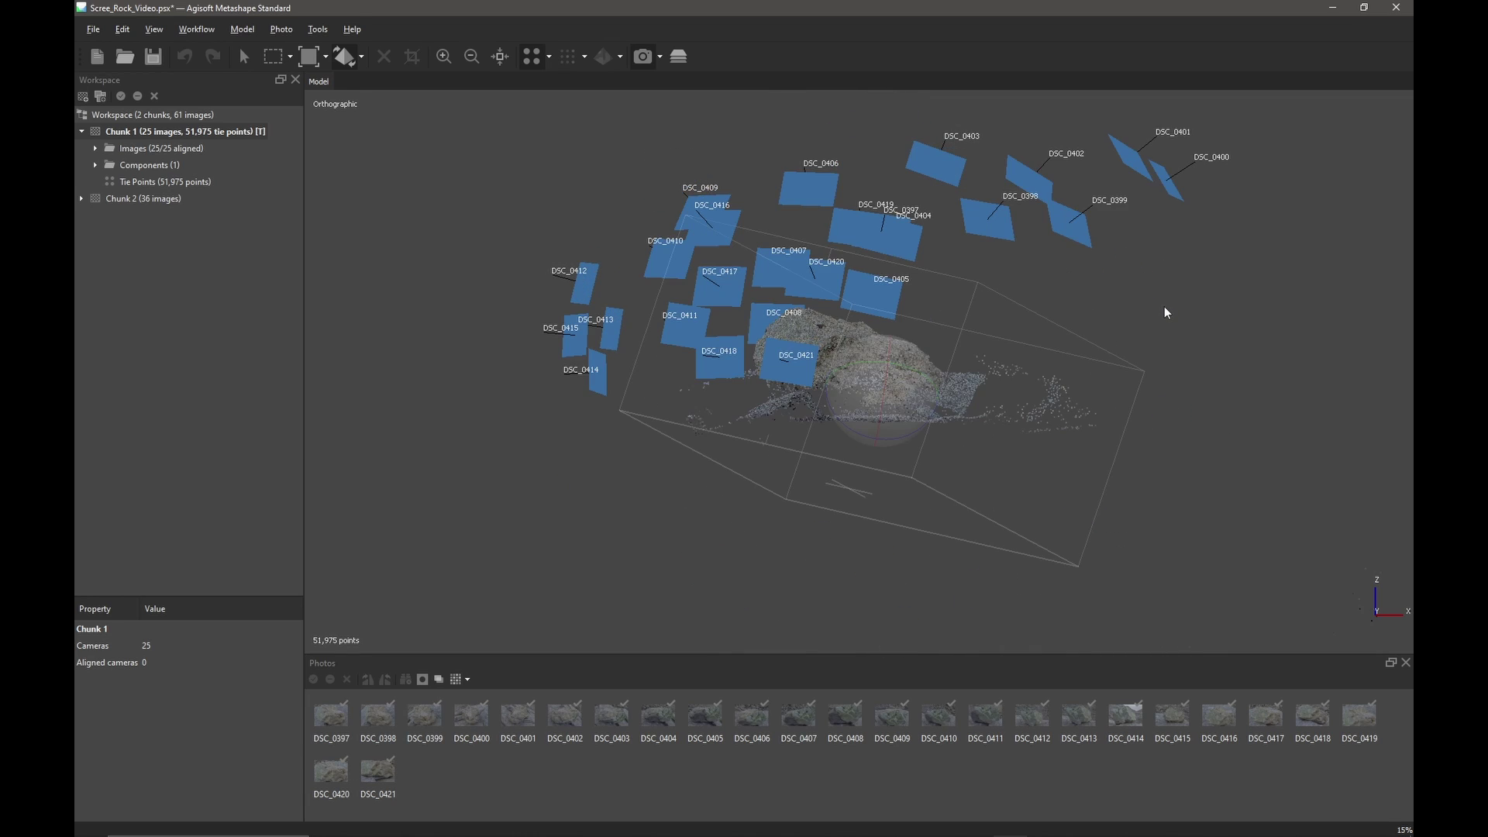
Step: Rotate the region to the view and shrink its sides around the rock in front view
left_click(325, 58)
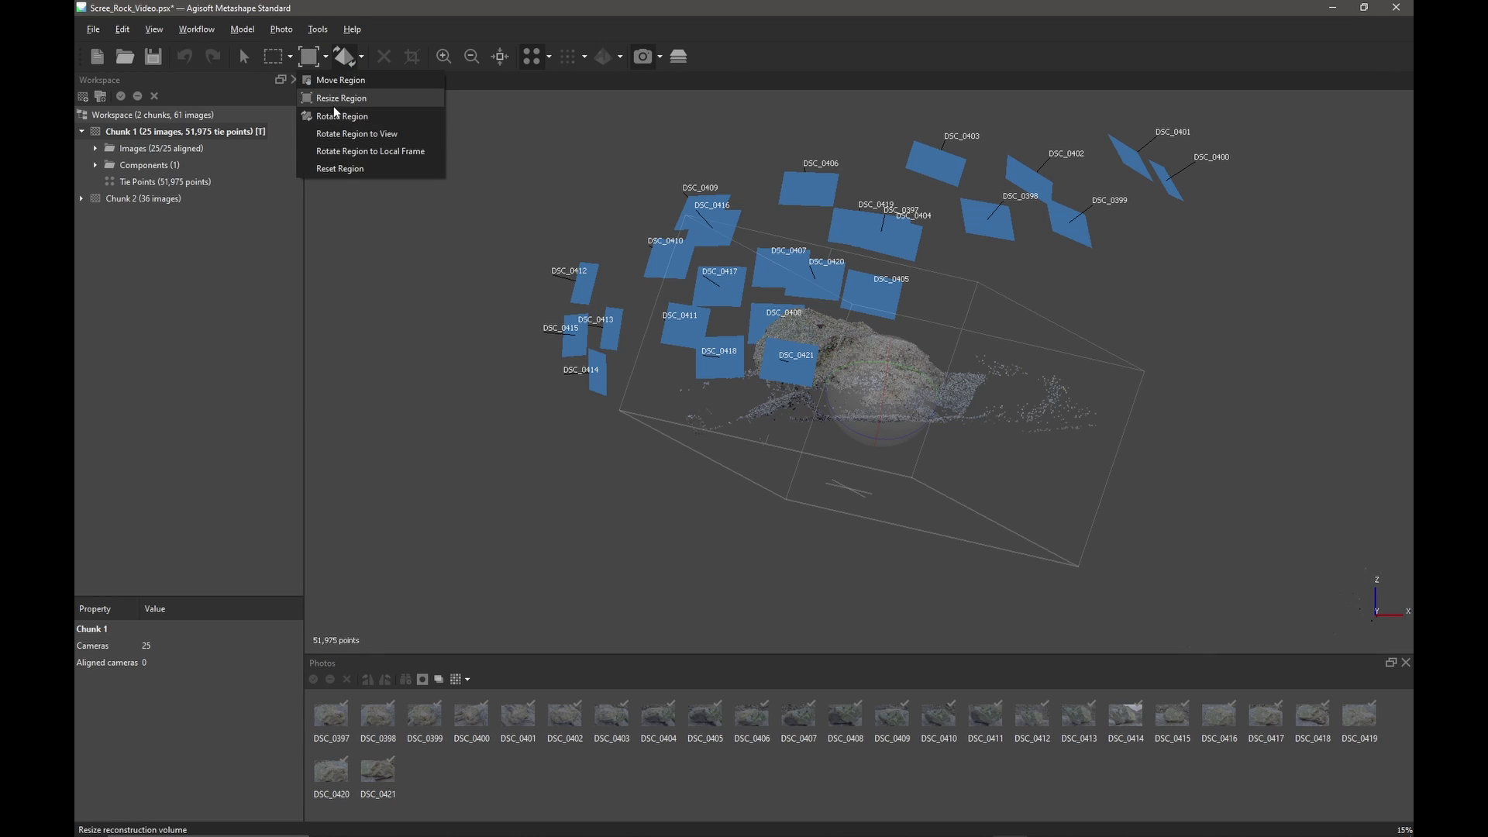
left_click(348, 135)
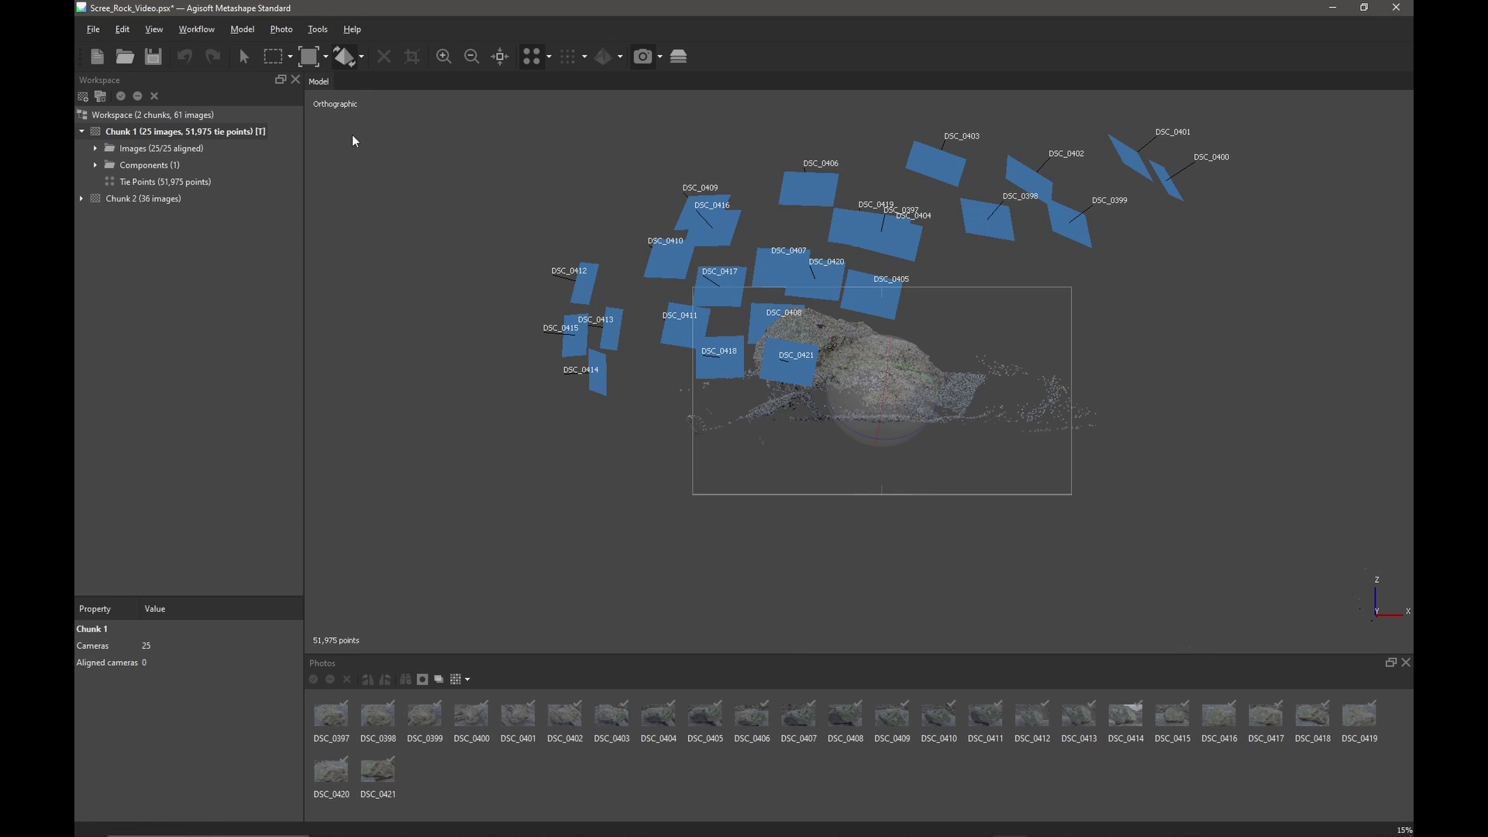
left_click(326, 57)
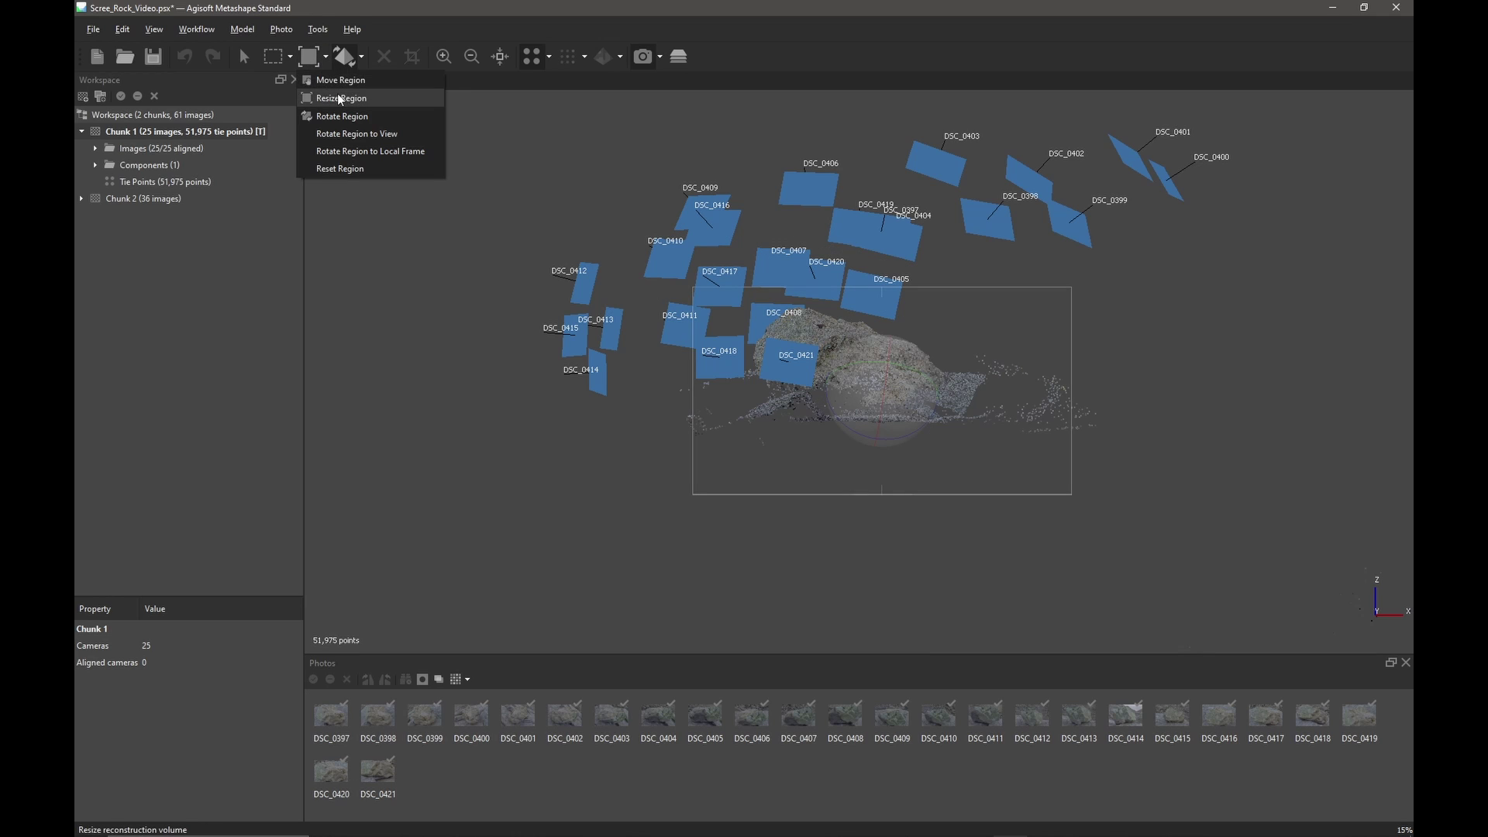
left_click(339, 98)
left_click_drag(877, 267, 878, 264)
left_click_drag(672, 390, 714, 391)
left_click_drag(904, 515, 902, 474)
left_click_drag(1089, 367, 1012, 369)
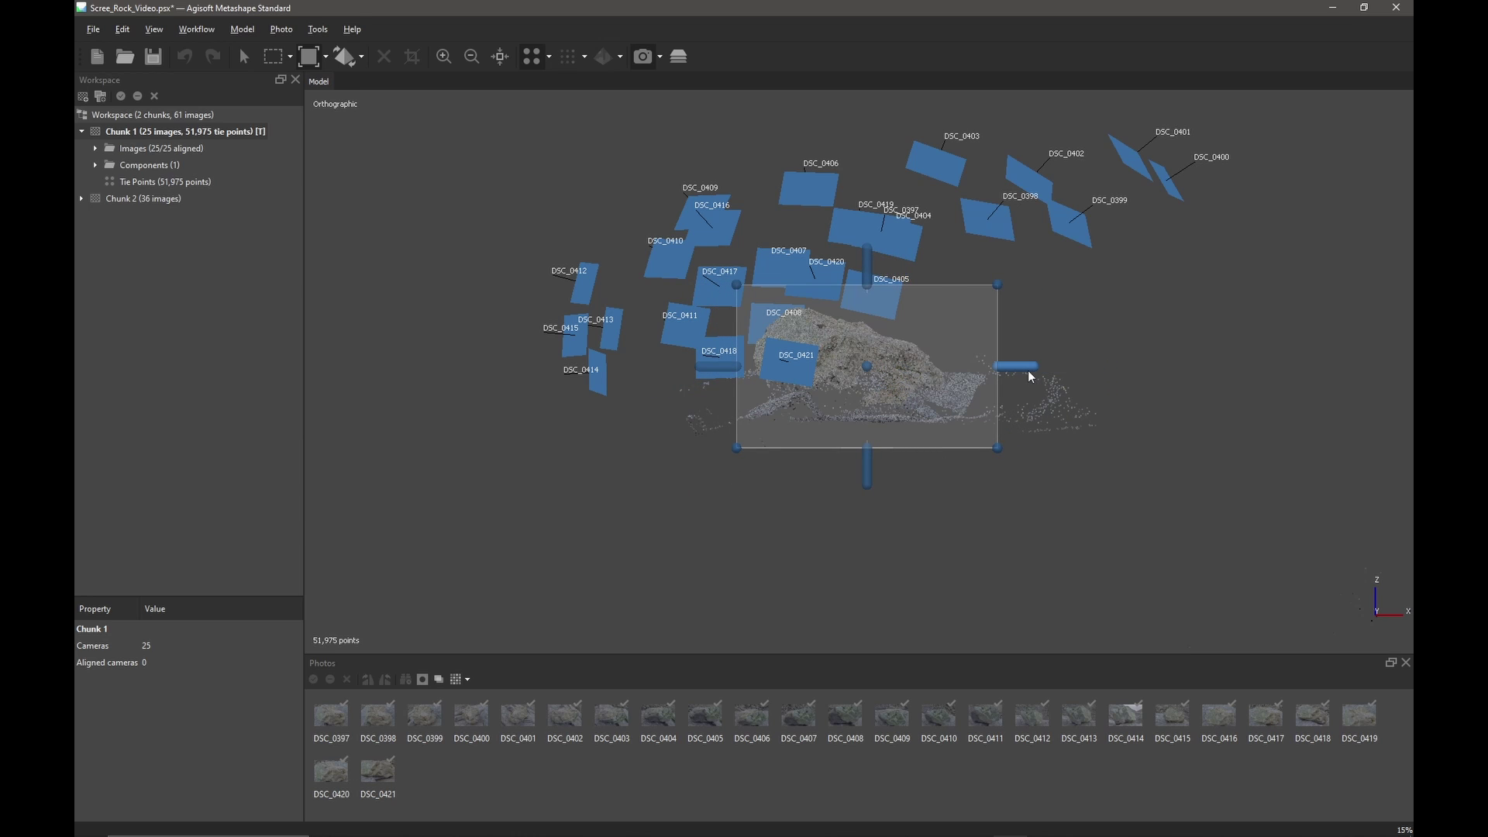
Step: Tighten the region's left and right sides in side view, then check top and front
key("KP_3")
left_click_drag(678, 367, 742, 374)
left_click_drag(1006, 368, 969, 379)
key("KP_7")
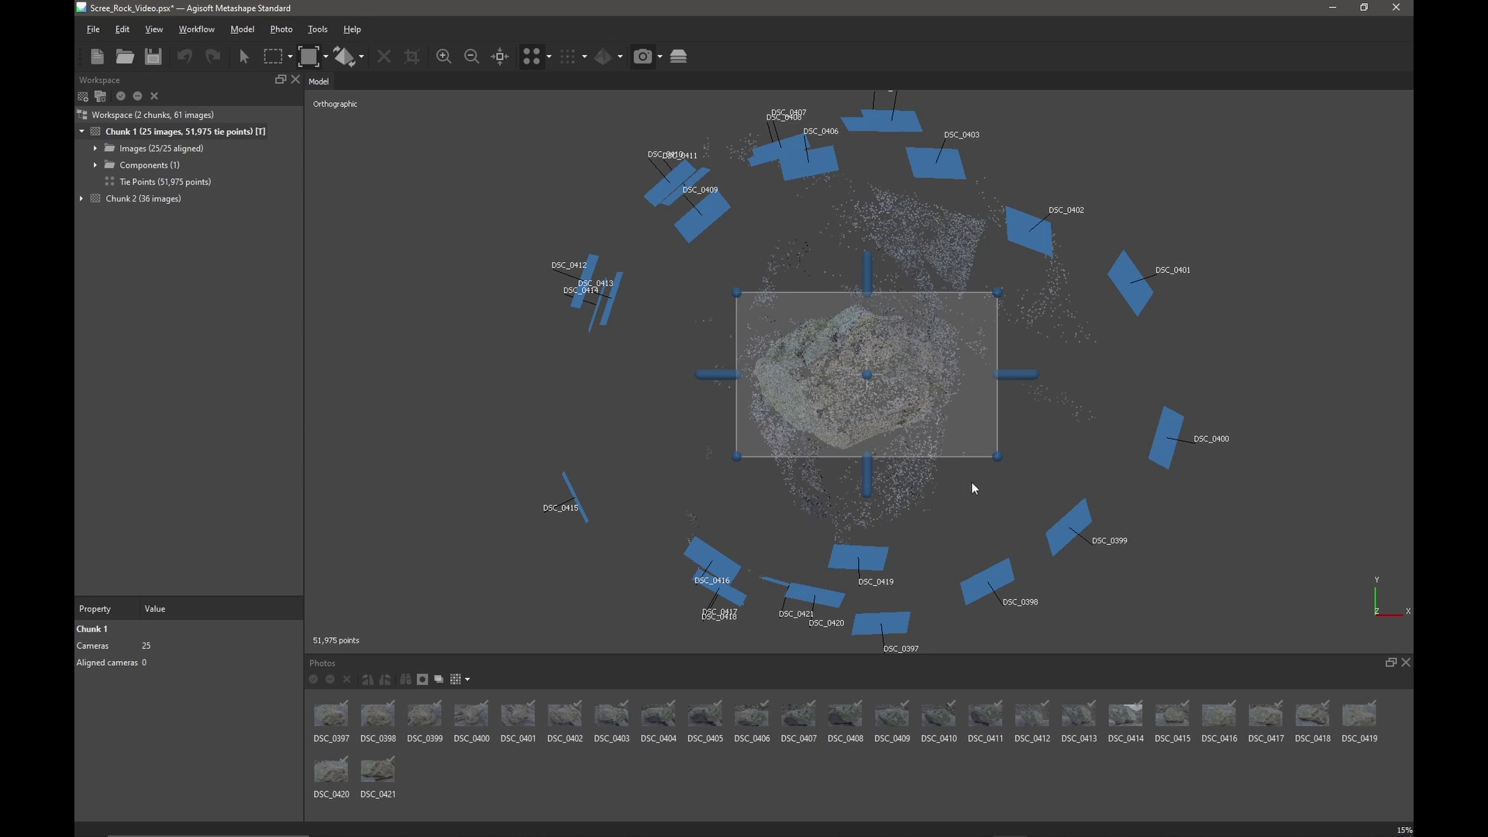
key("KP_1")
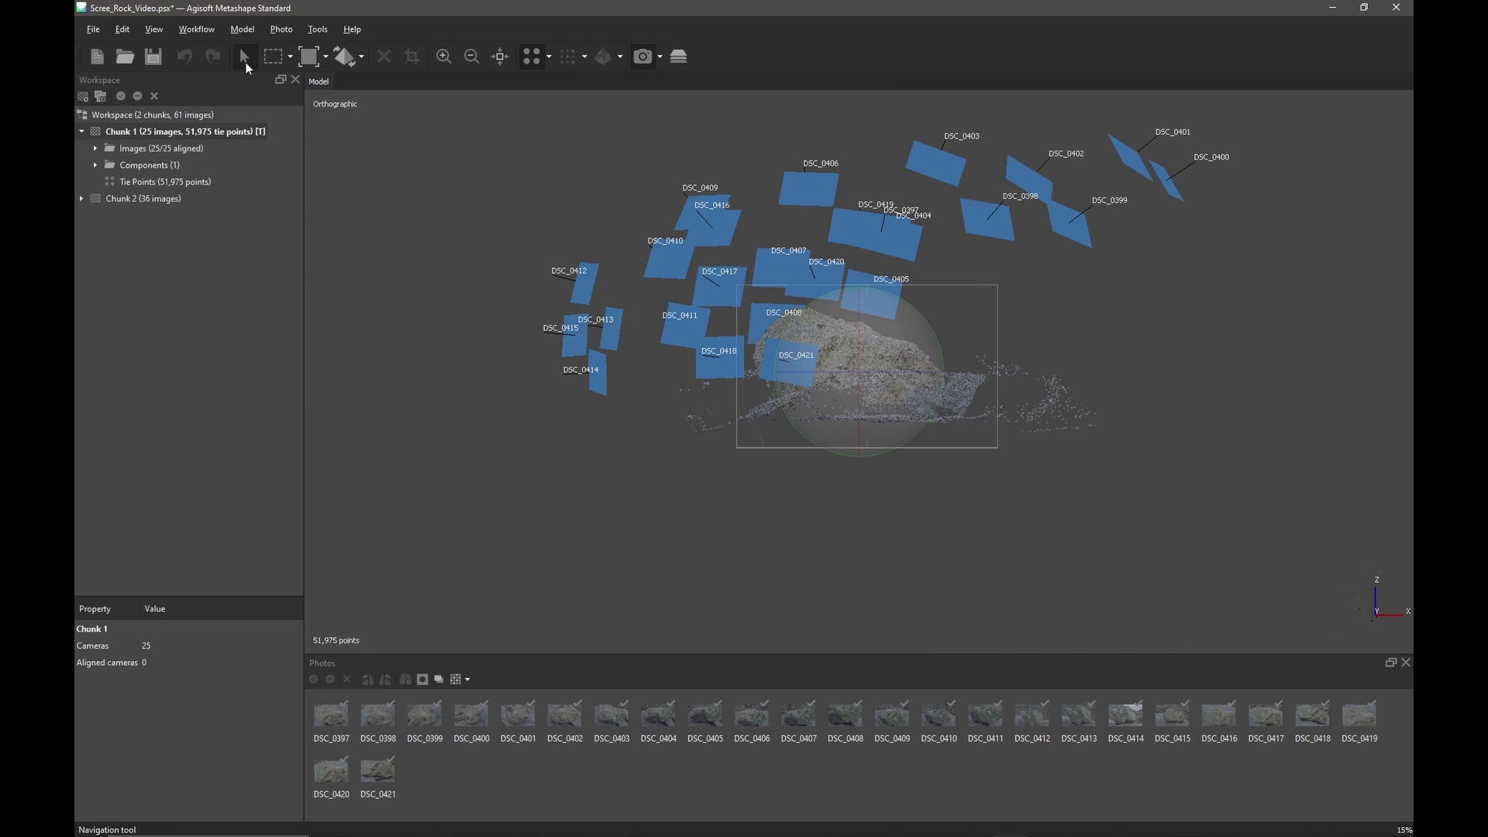
Step: View the point cloud from a higher angle in perspective and open the Workflow menu
left_click_drag(998, 281, 889, 314)
key("KP_5")
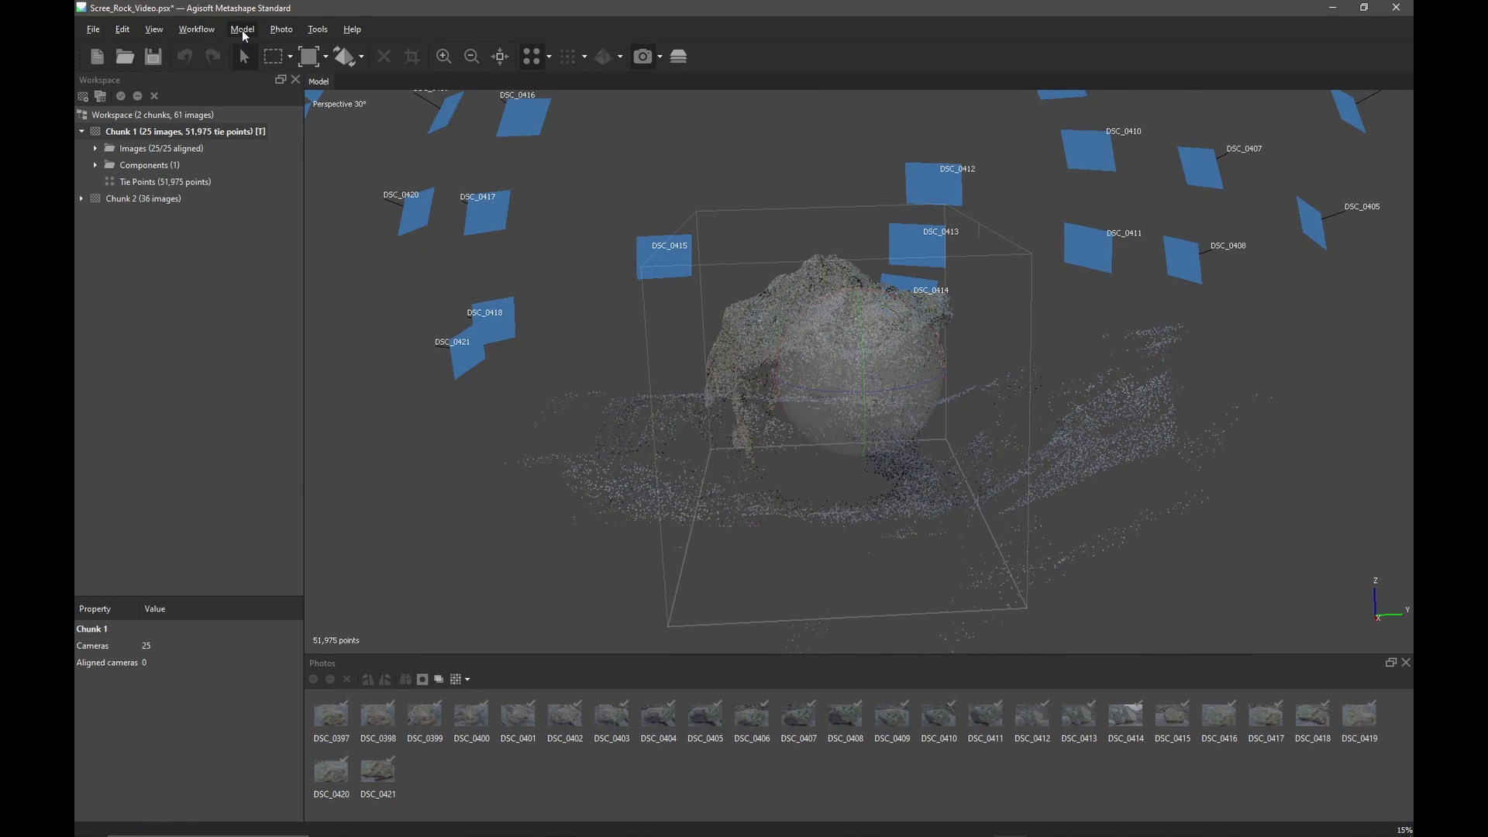
left_click(194, 30)
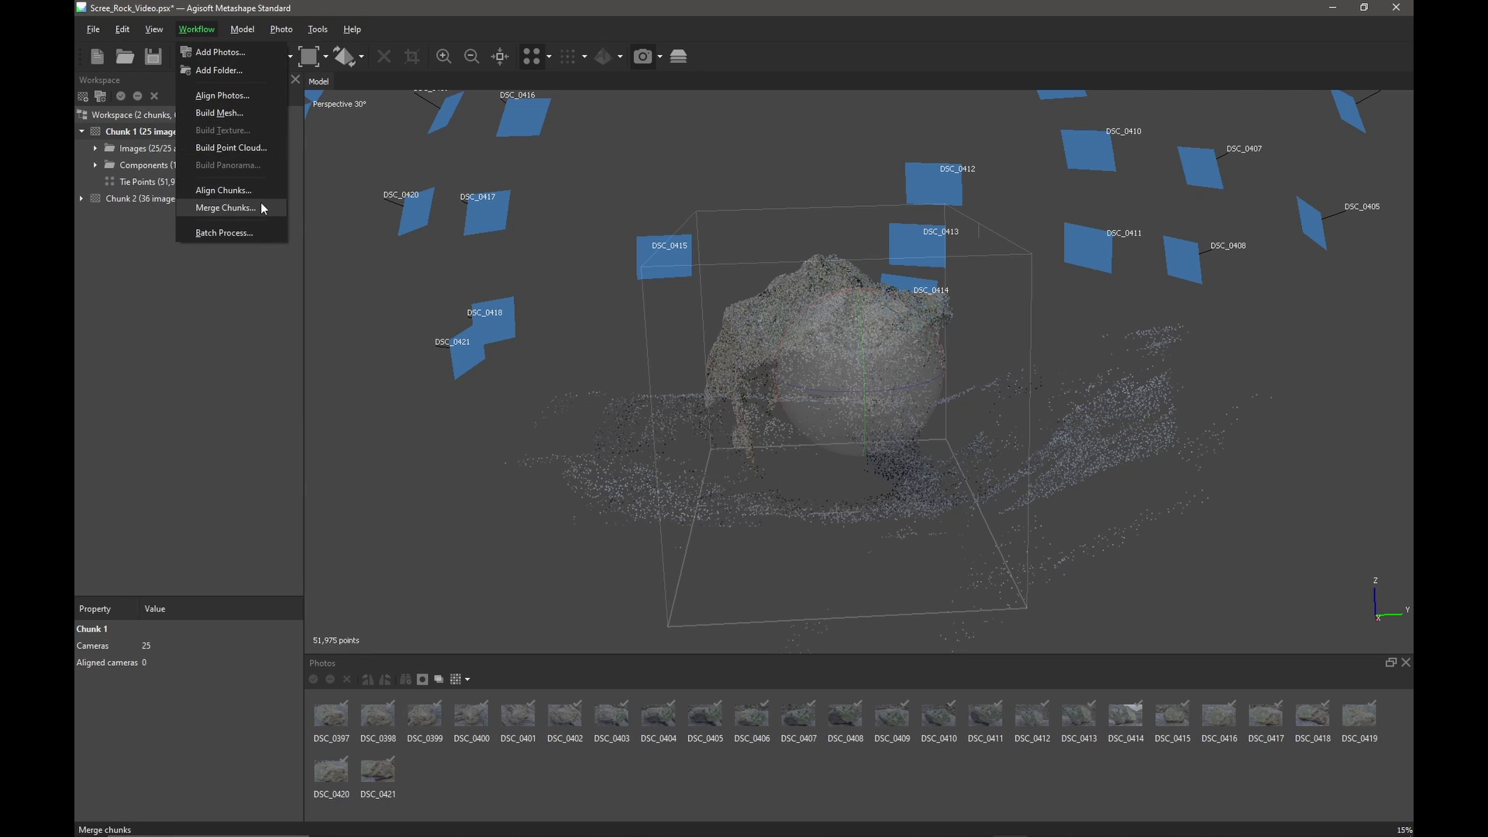
Step: Build a Medium-quality mesh for Chunk 1 from depth maps
left_click(236, 113)
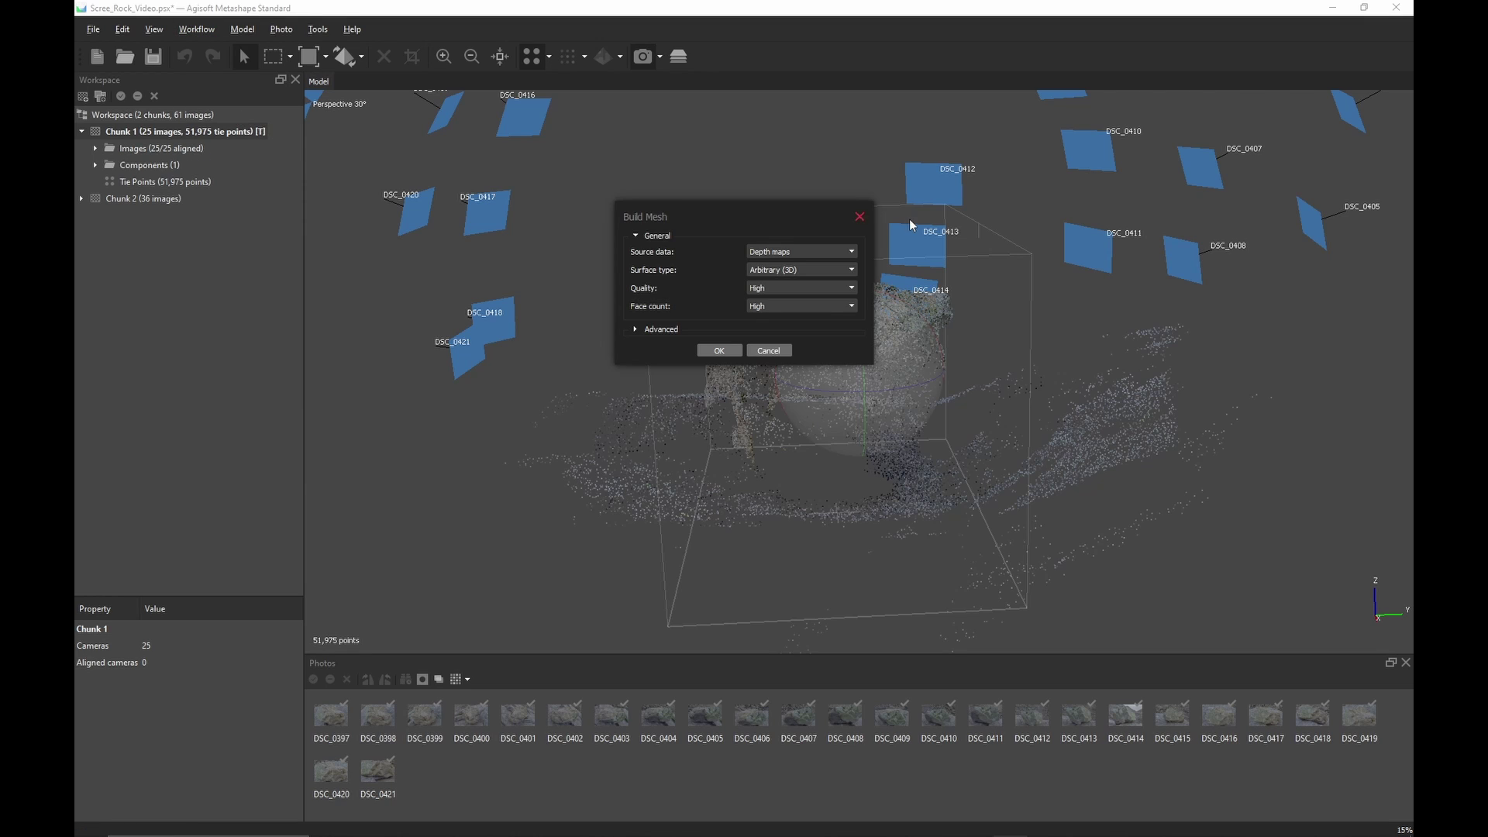
left_click(799, 287)
left_click(802, 329)
left_click(719, 350)
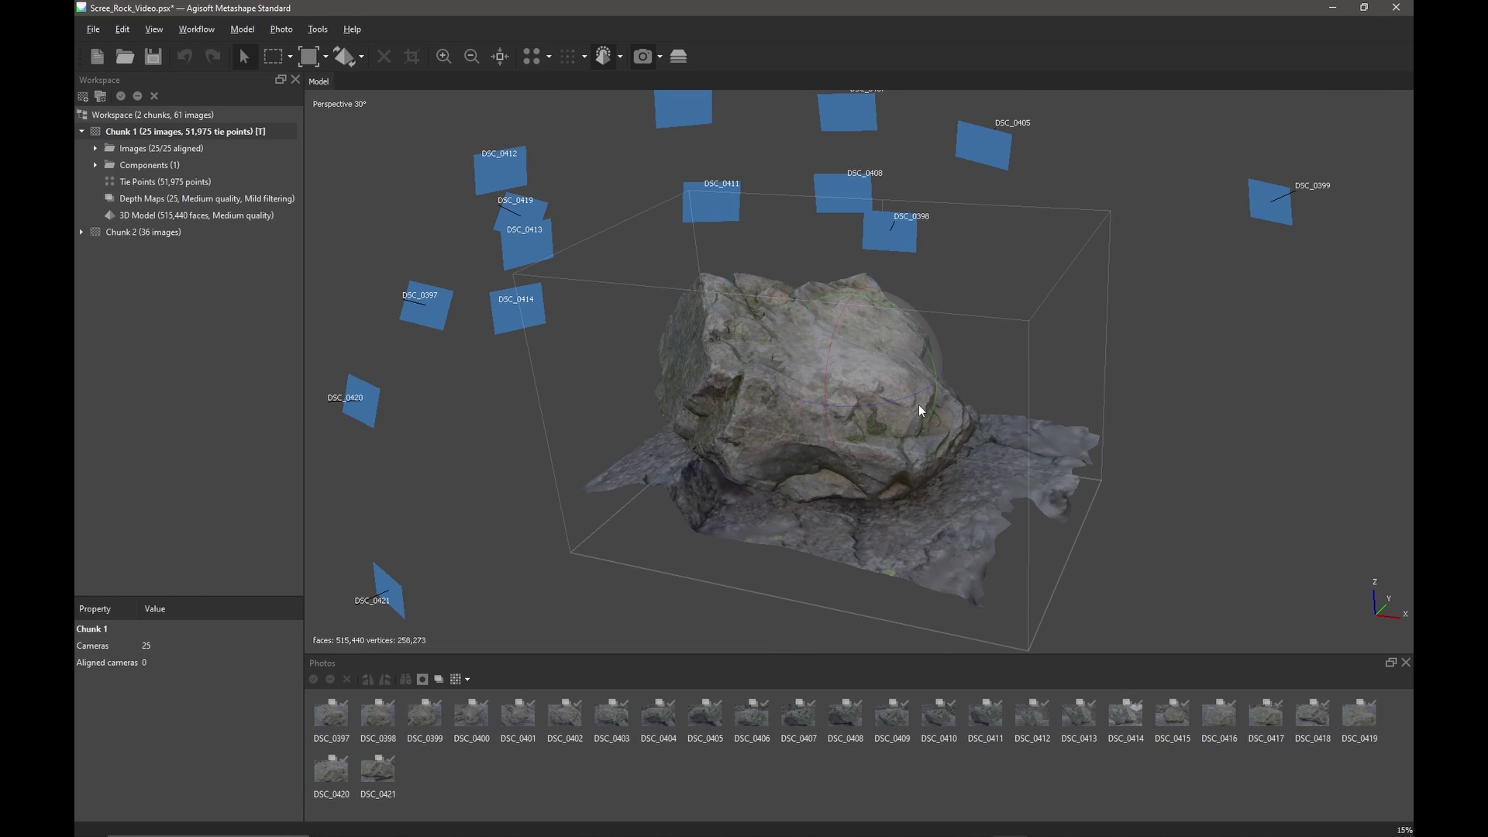
Step: Show the 515,440-face rock mesh in front orthographic view
left_click_drag(874, 325, 897, 313)
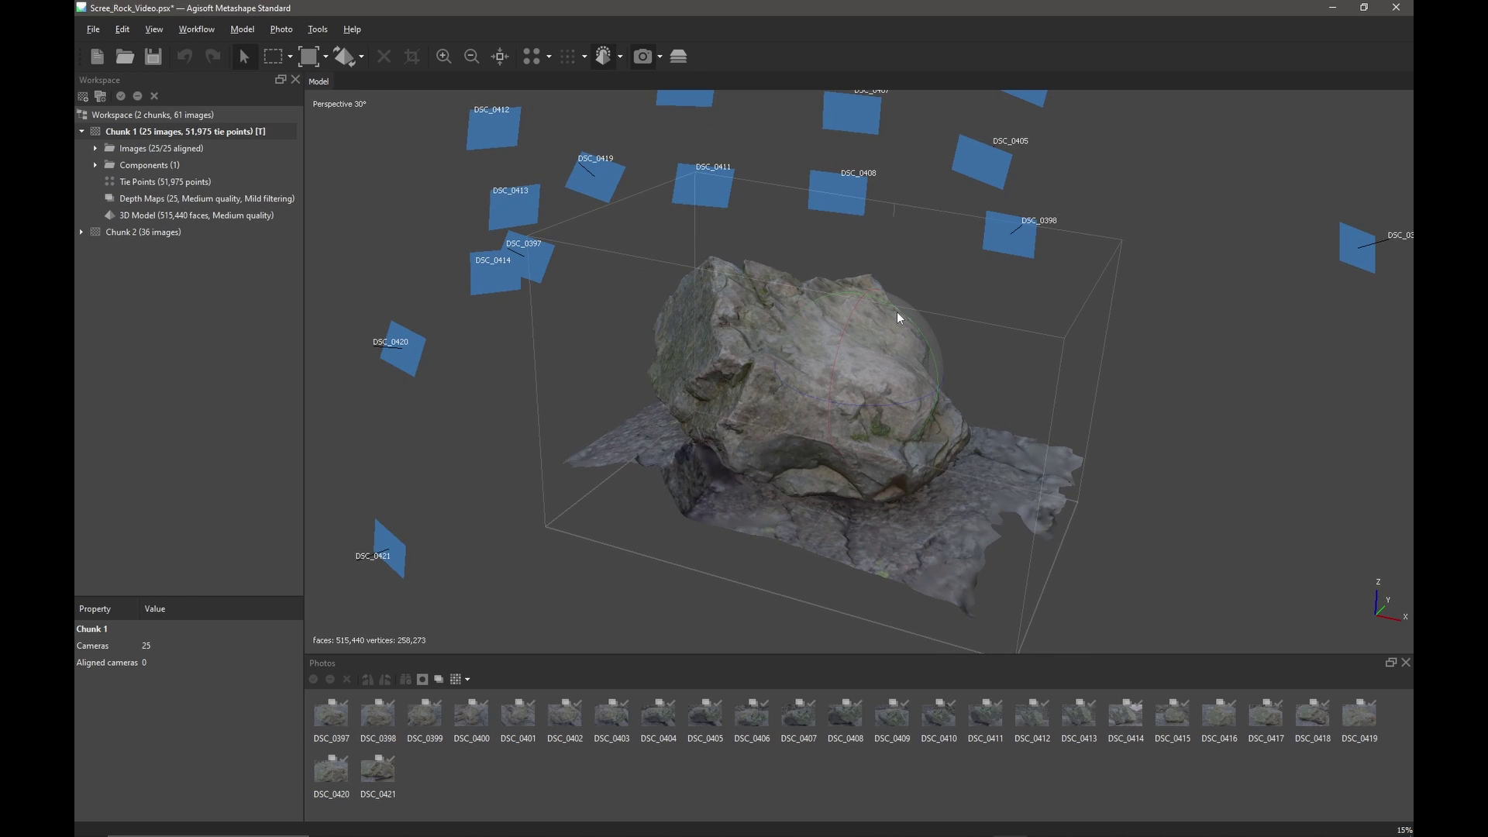
key("KP_1")
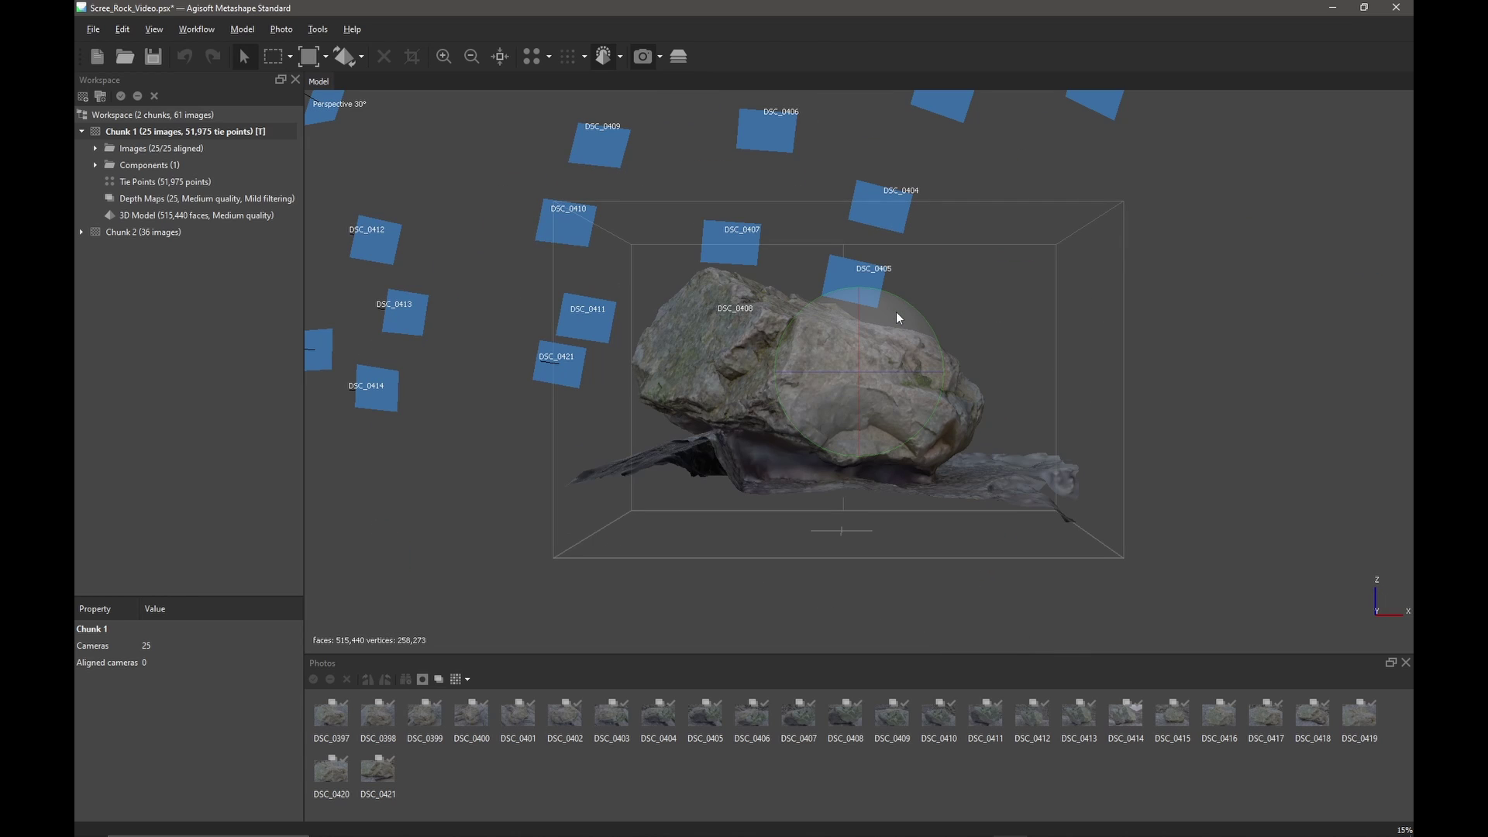
key("KP_5")
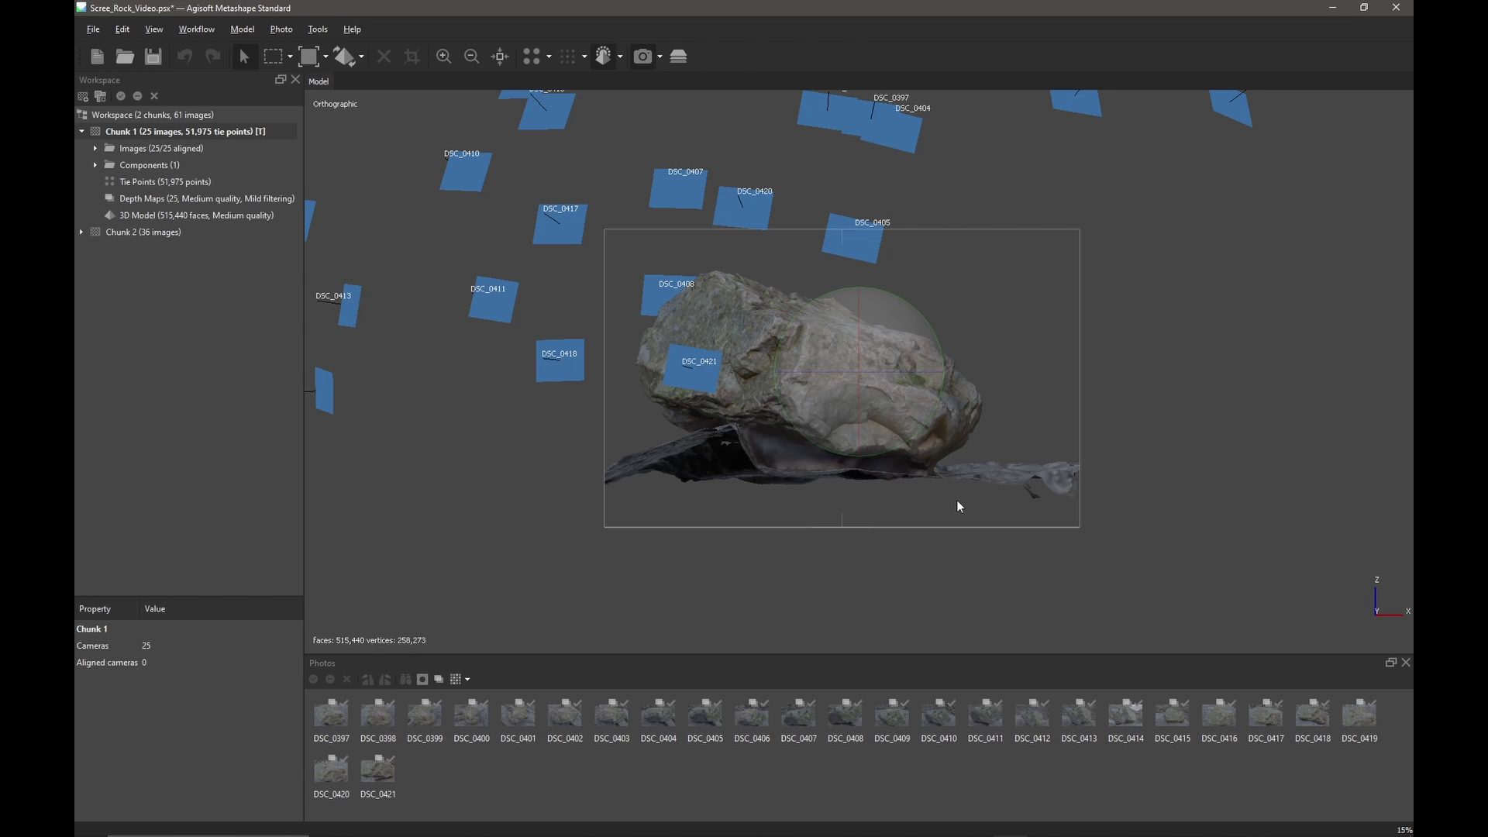
Step: Rotate Chunk 1 until the ground is level, checking side, top and front views
left_click(363, 58)
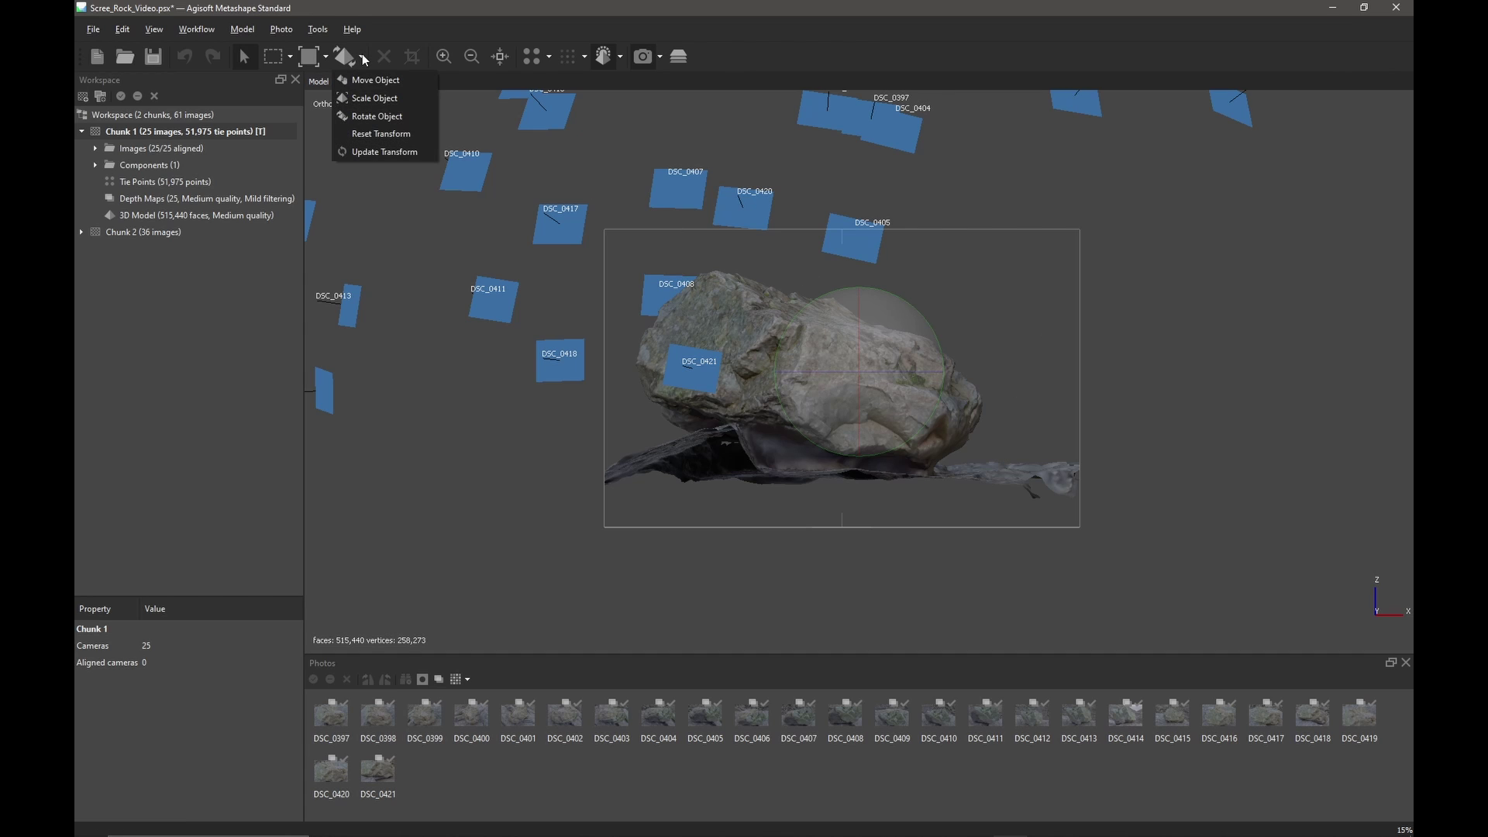
left_click(407, 116)
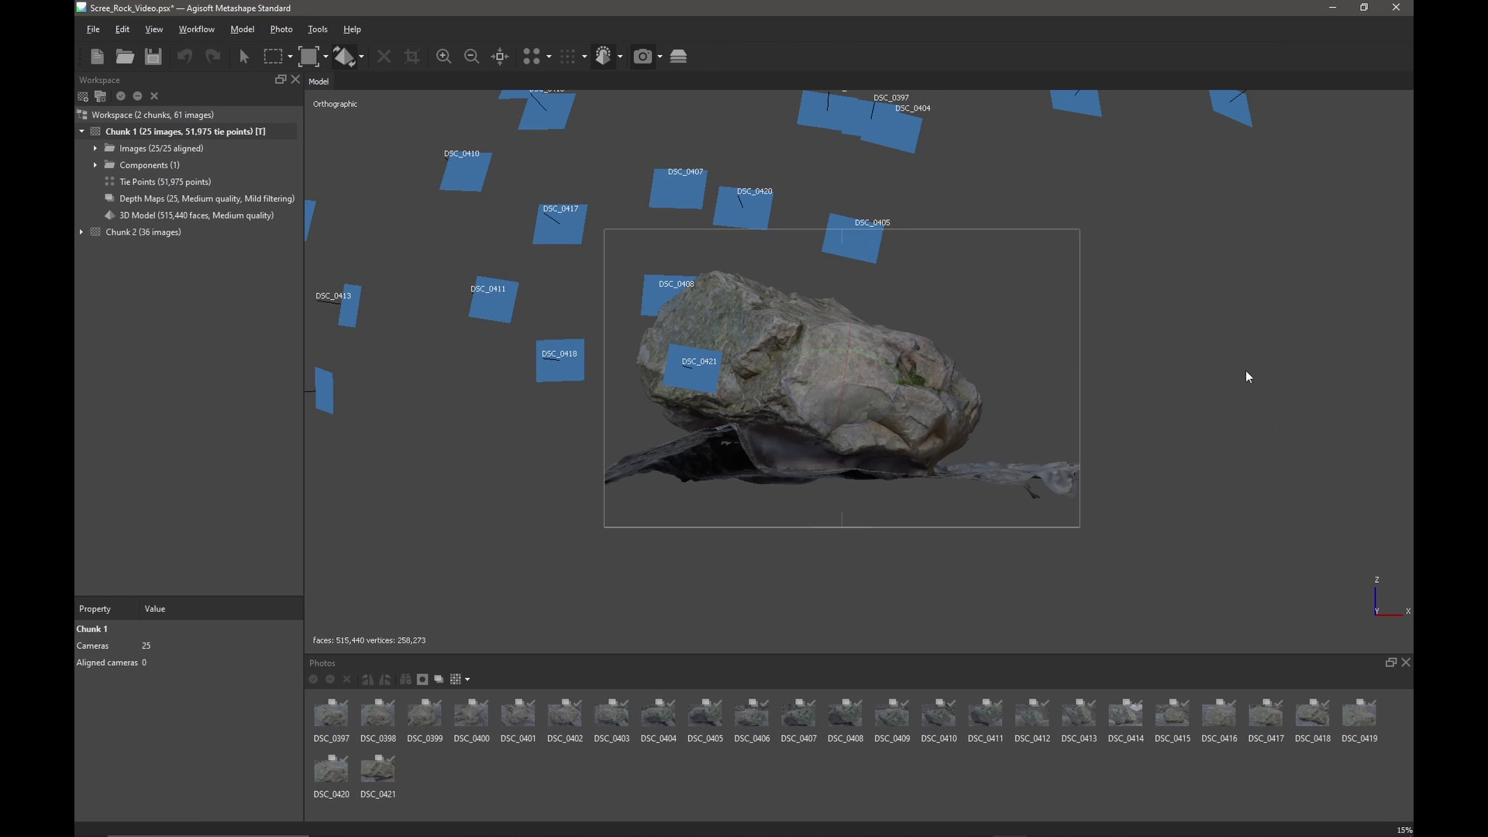
left_click_drag(1245, 372, 1199, 273)
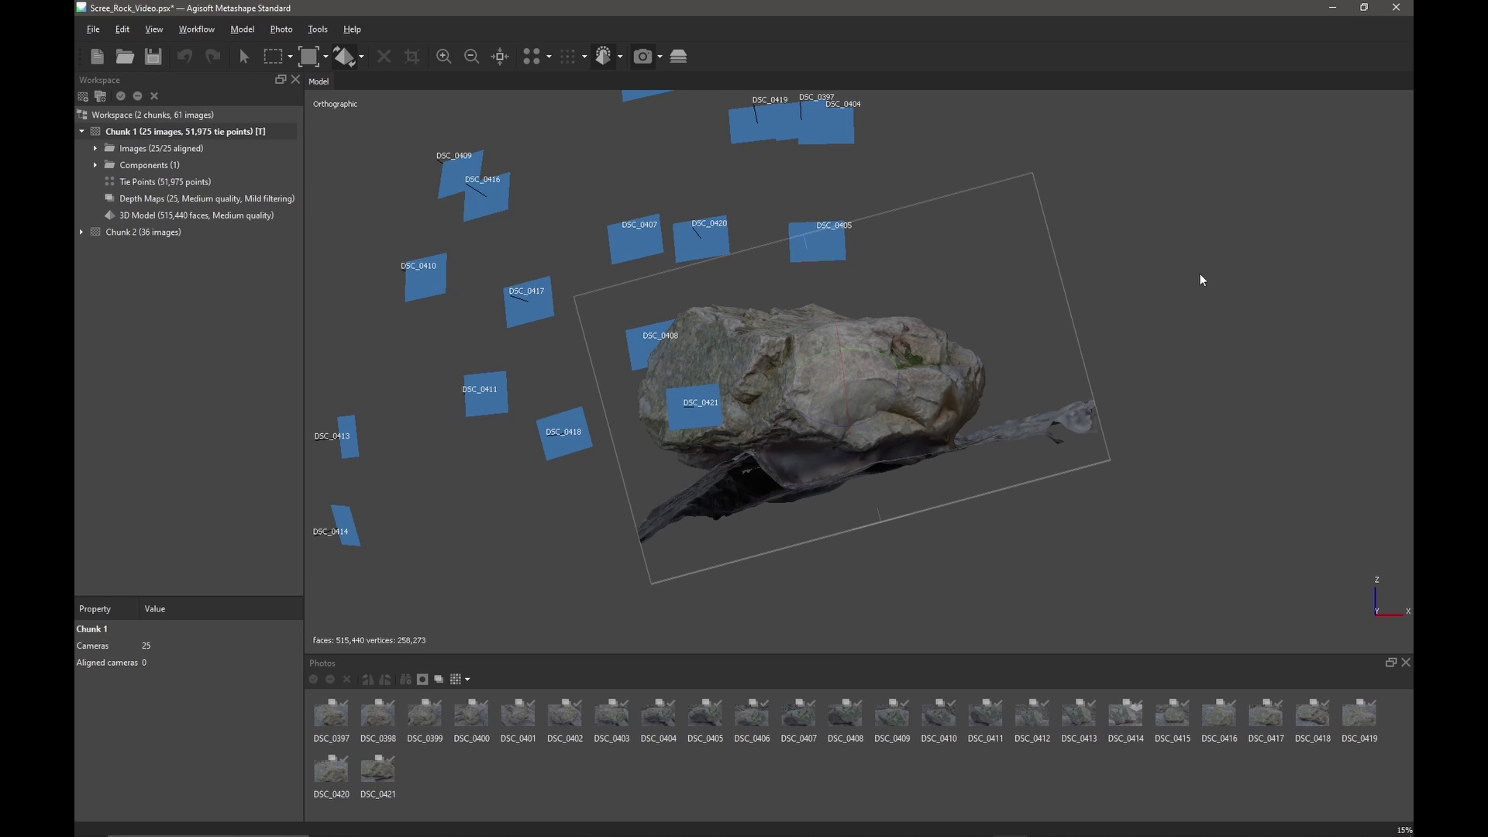
key("KP_3")
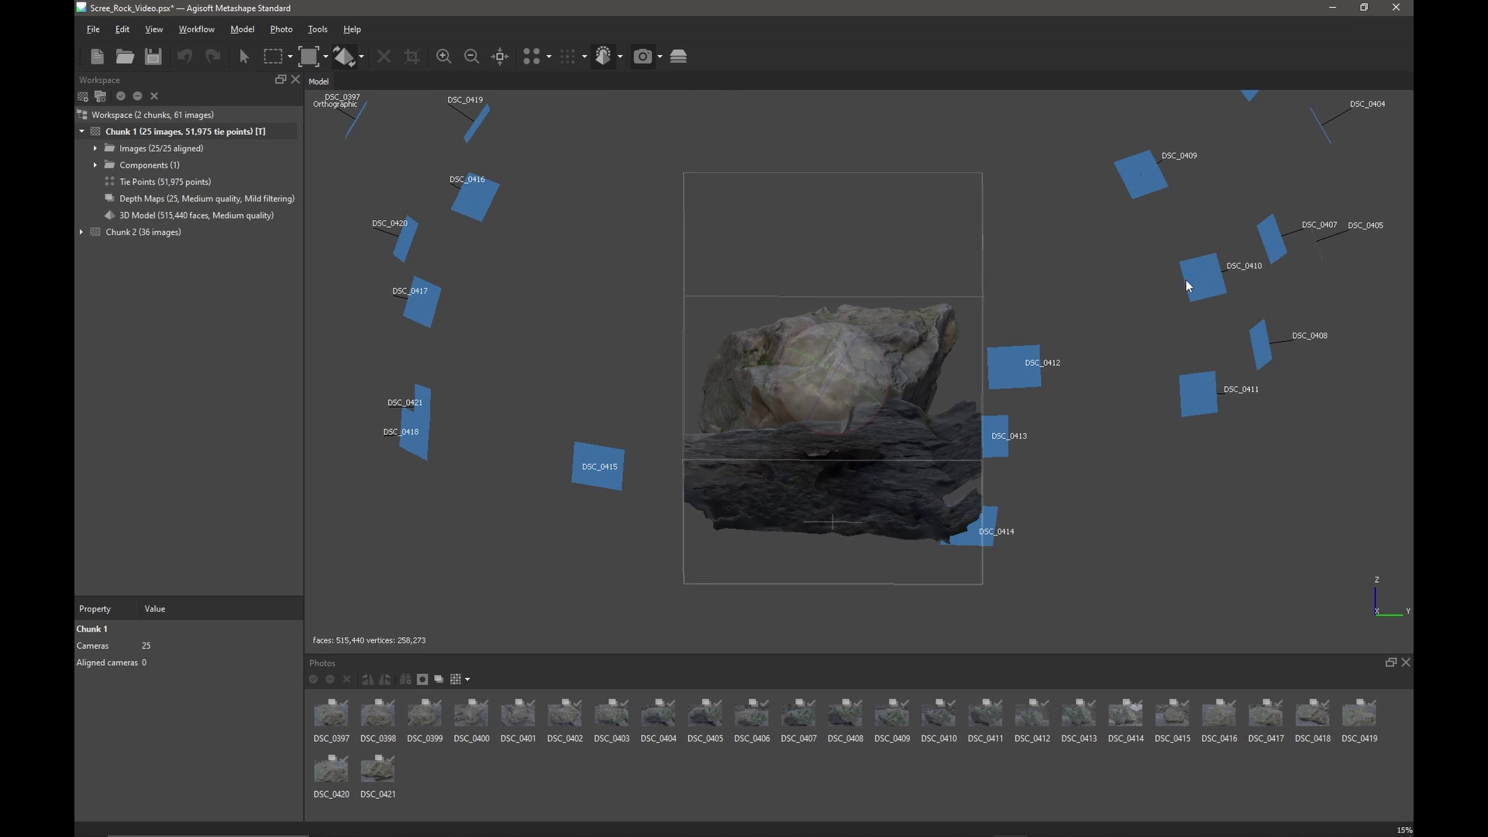
left_click_drag(1093, 264, 1097, 266)
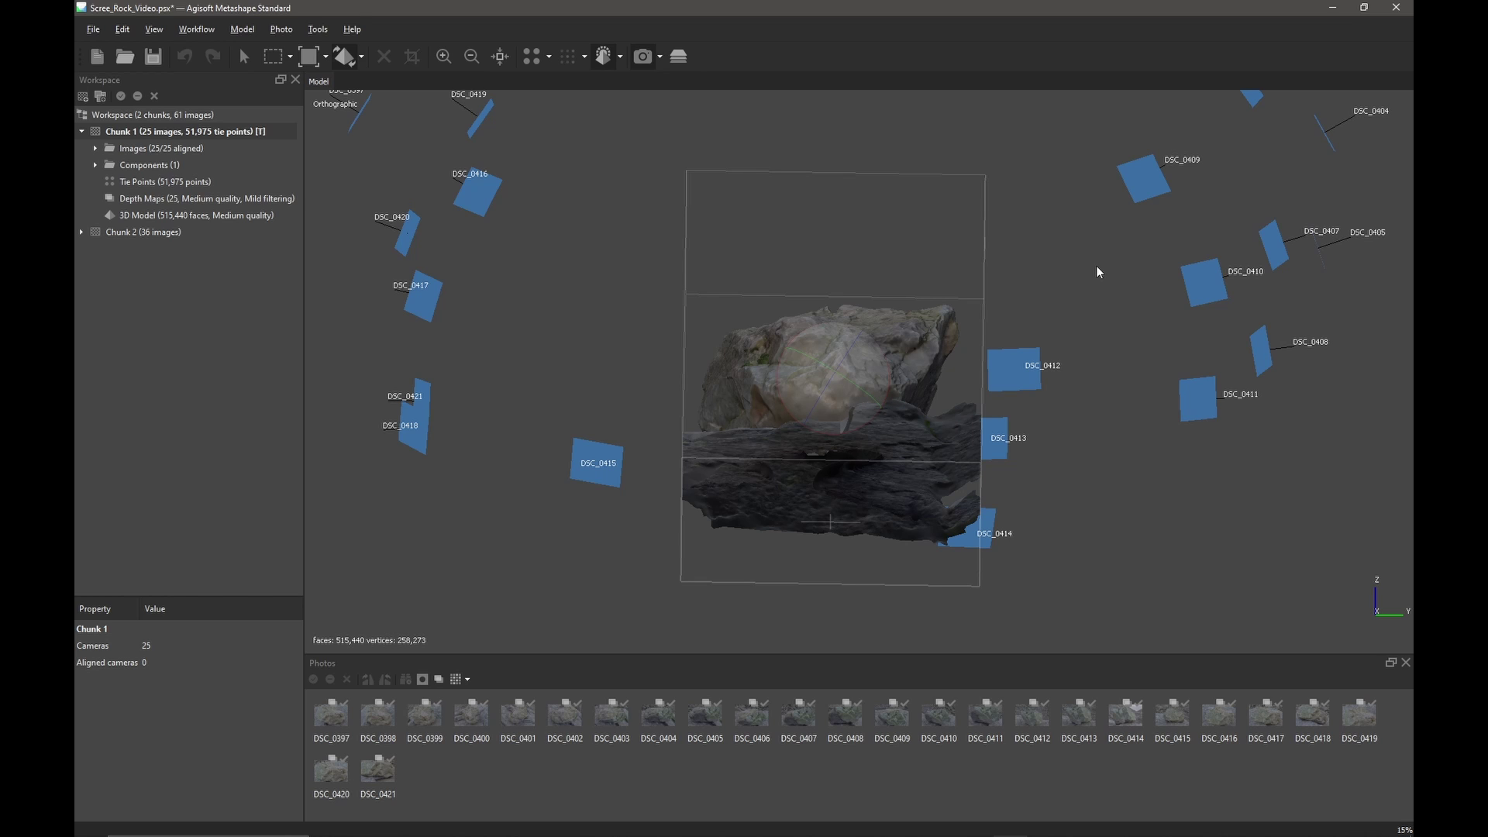
key("KP_7")
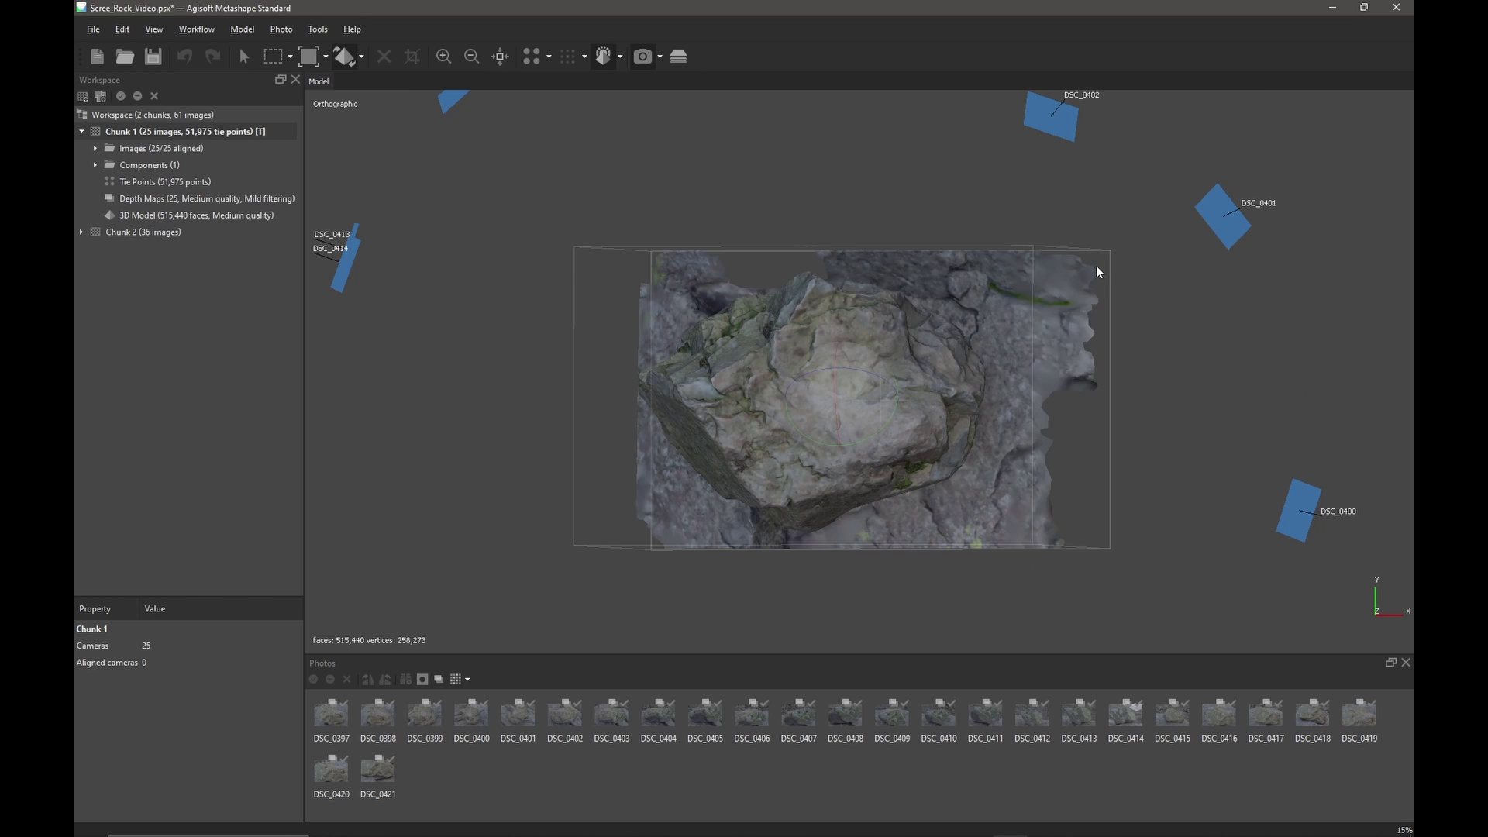
key("KP_1")
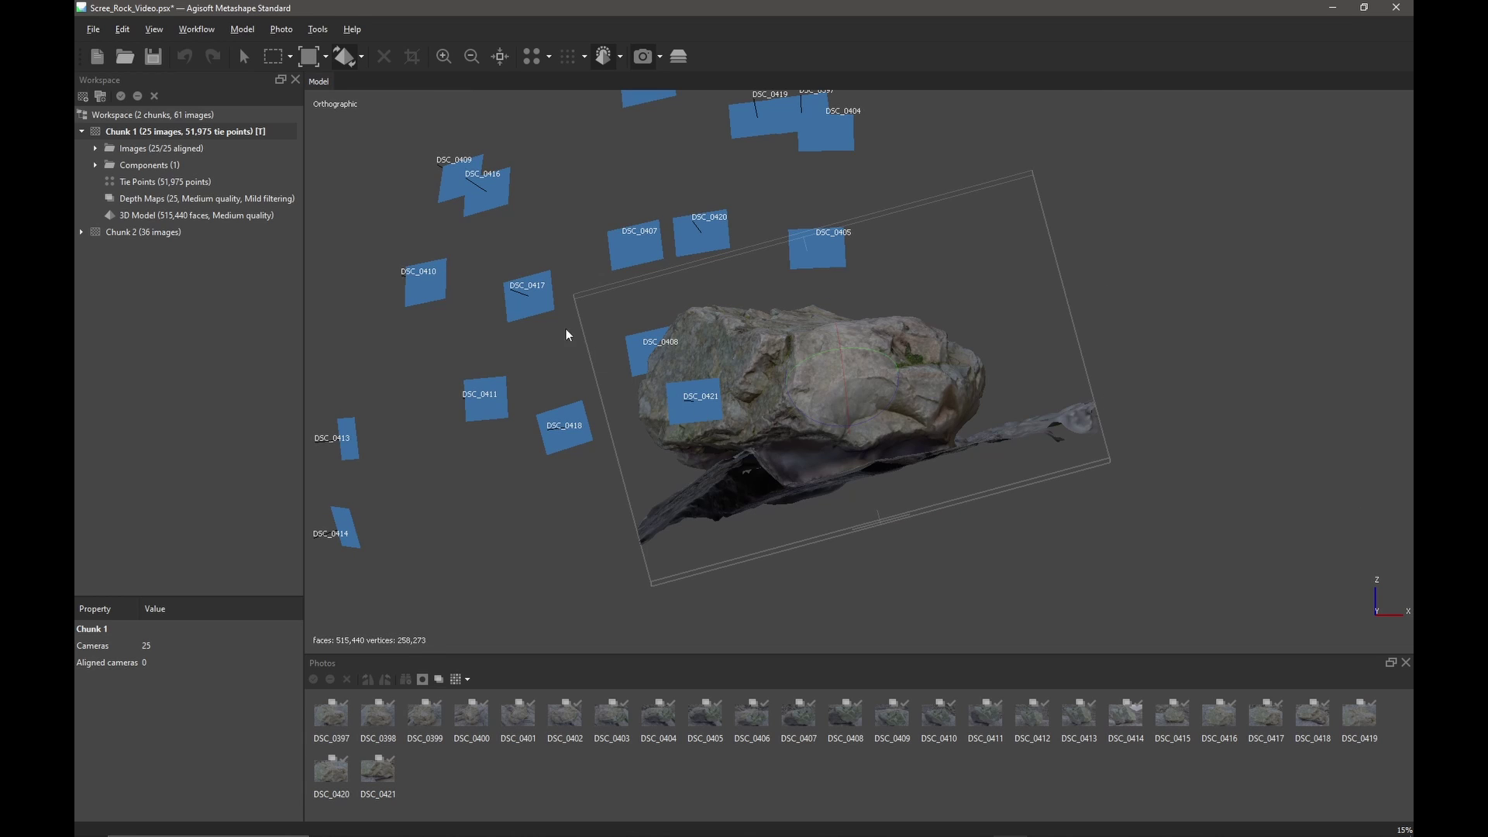
left_click(244, 56)
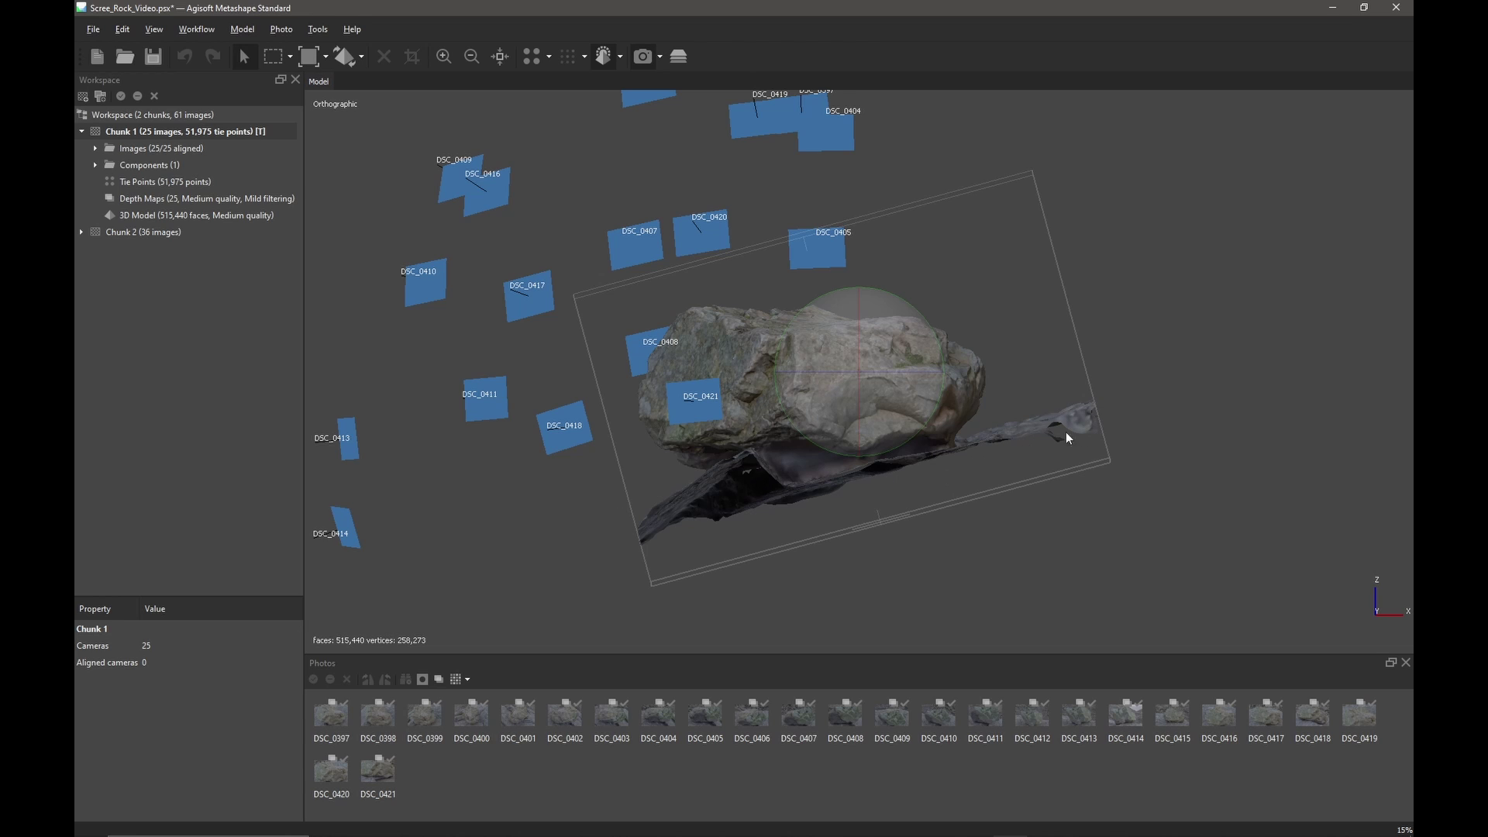
Step: Rectangle-select the ground faces below and to the right of the rock
left_click(276, 57)
left_click_drag(514, 627, 1312, 395)
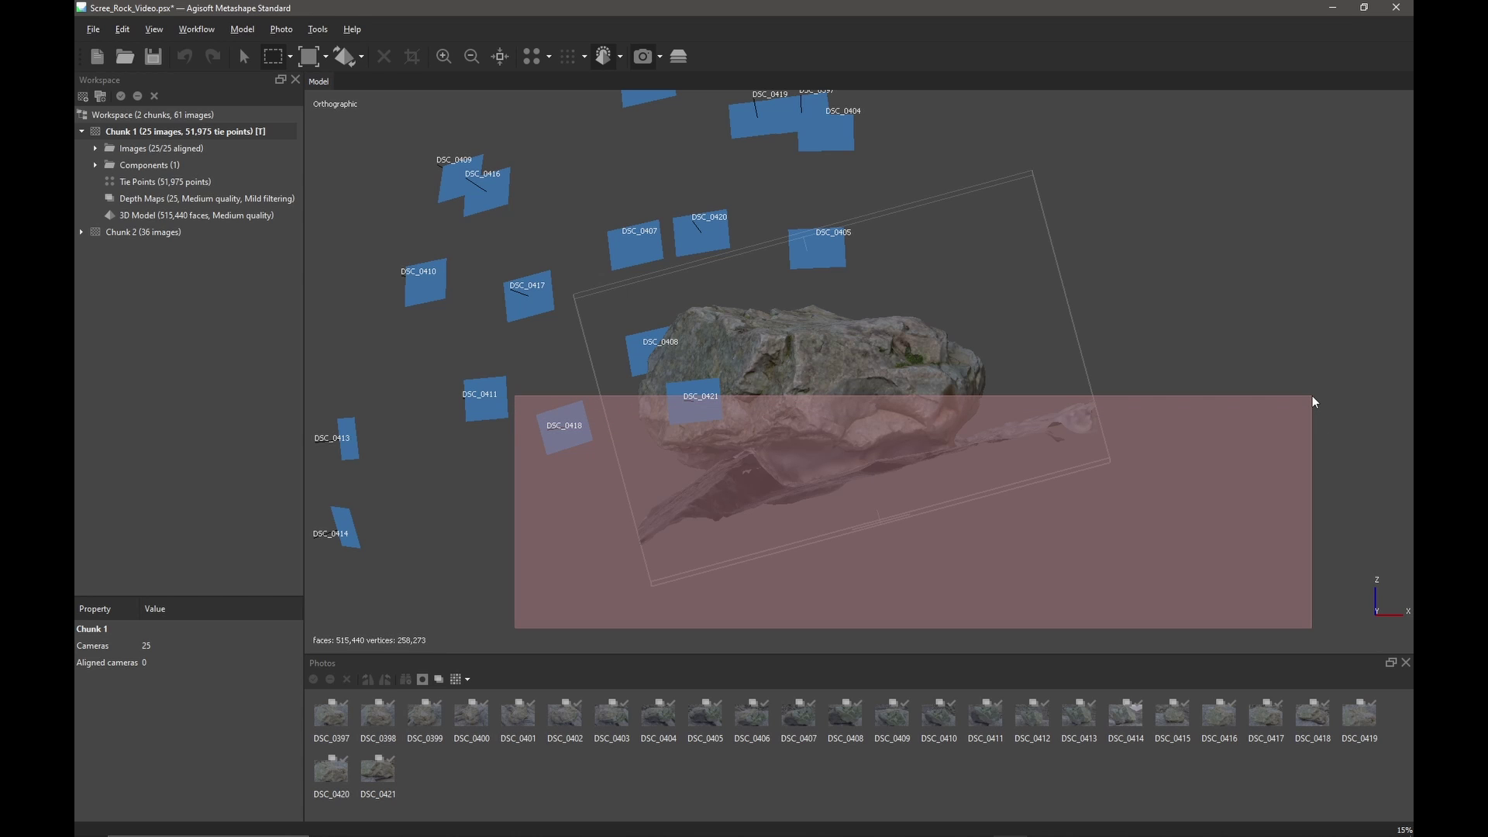
left_click_drag(1312, 396, 1320, 440)
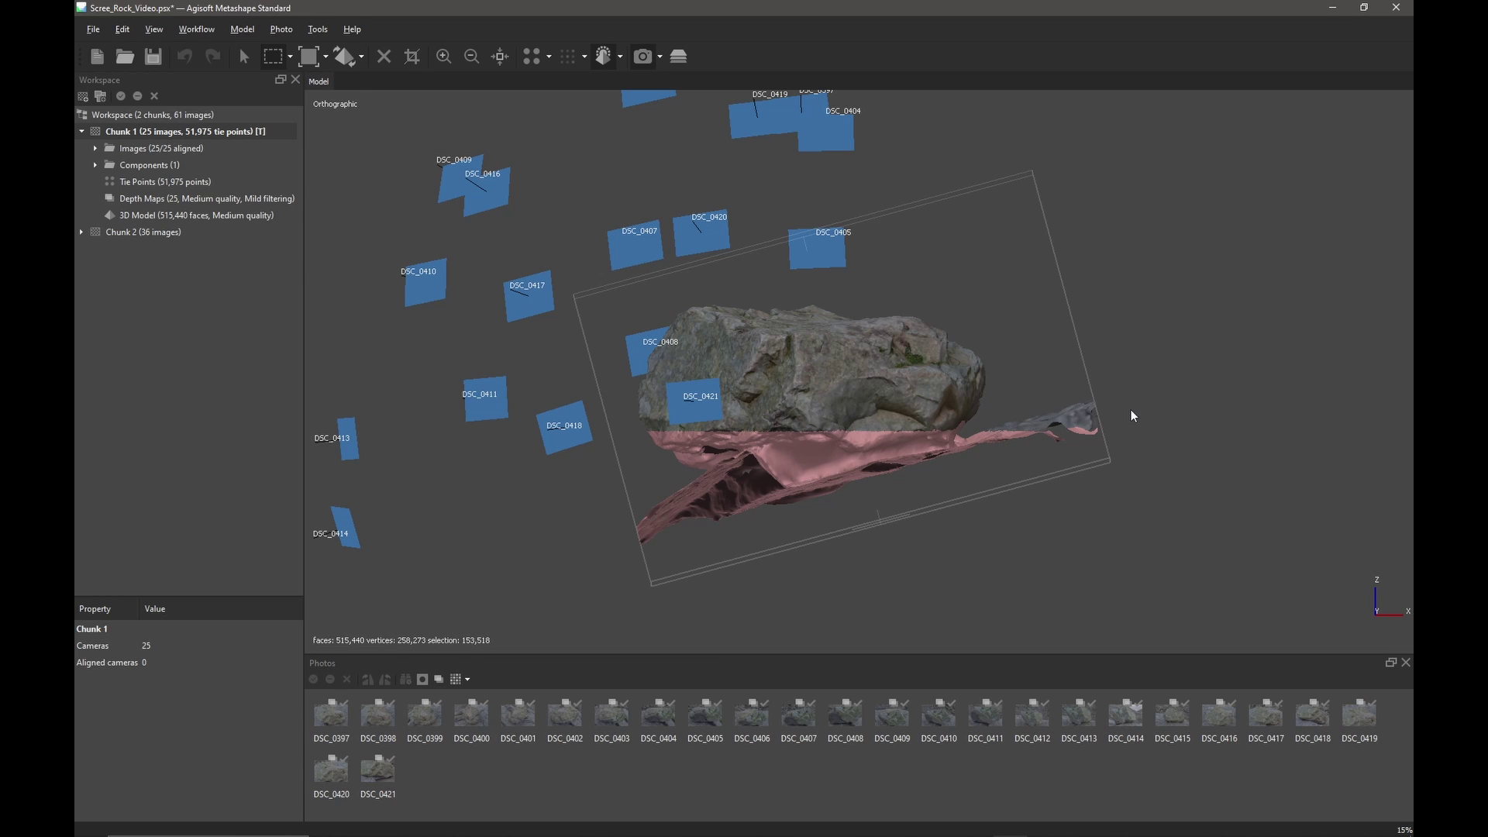
left_click_drag(1225, 300, 1018, 591, "shift")
left_click_drag(1060, 525, 994, 423, "shift")
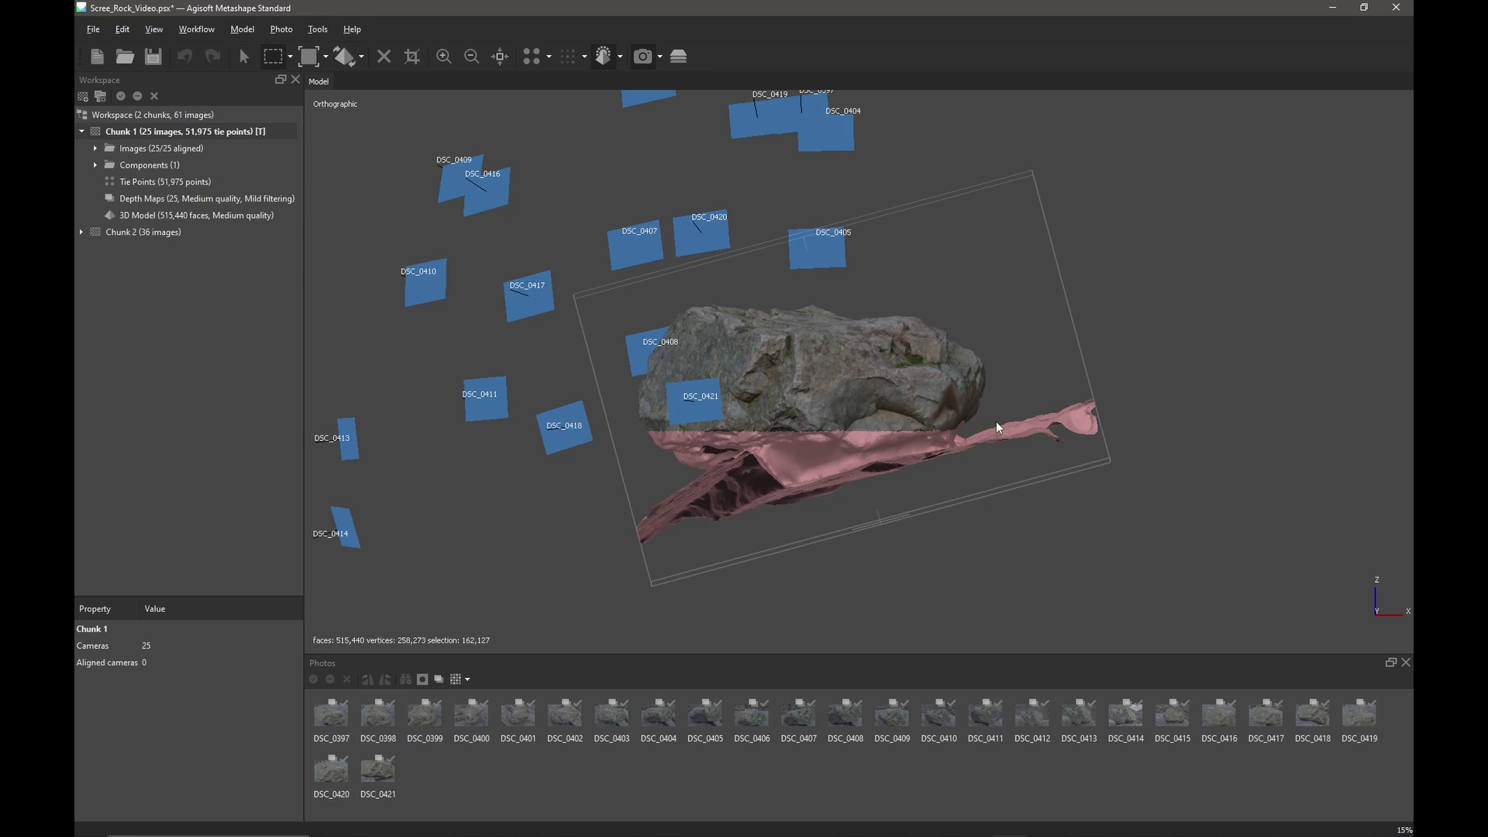
Step: Verify the ground selection from top, front and both sides, then delete it
key("KP_7")
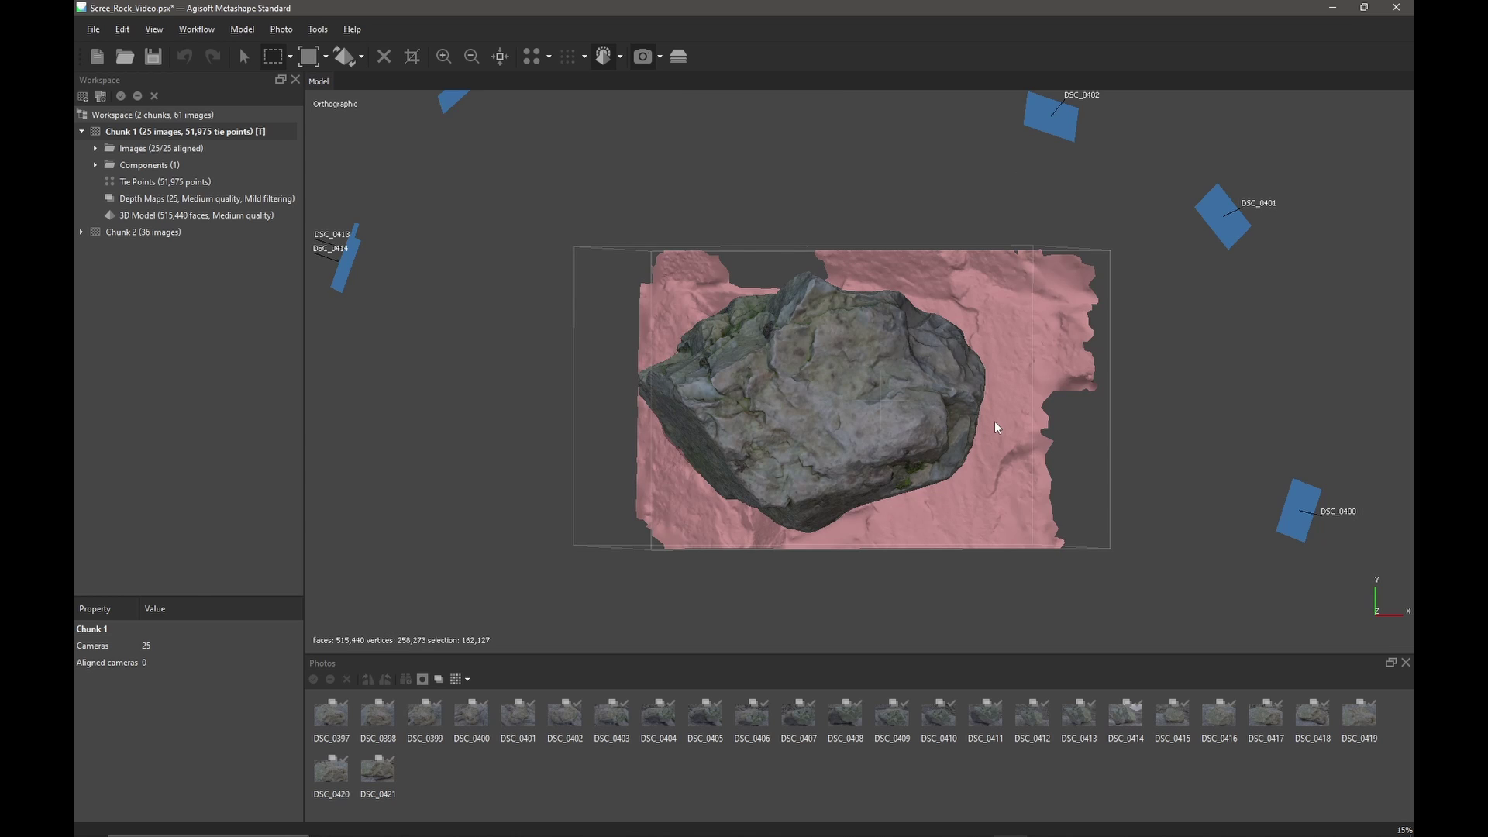
key("KP_1")
key("KP_3")
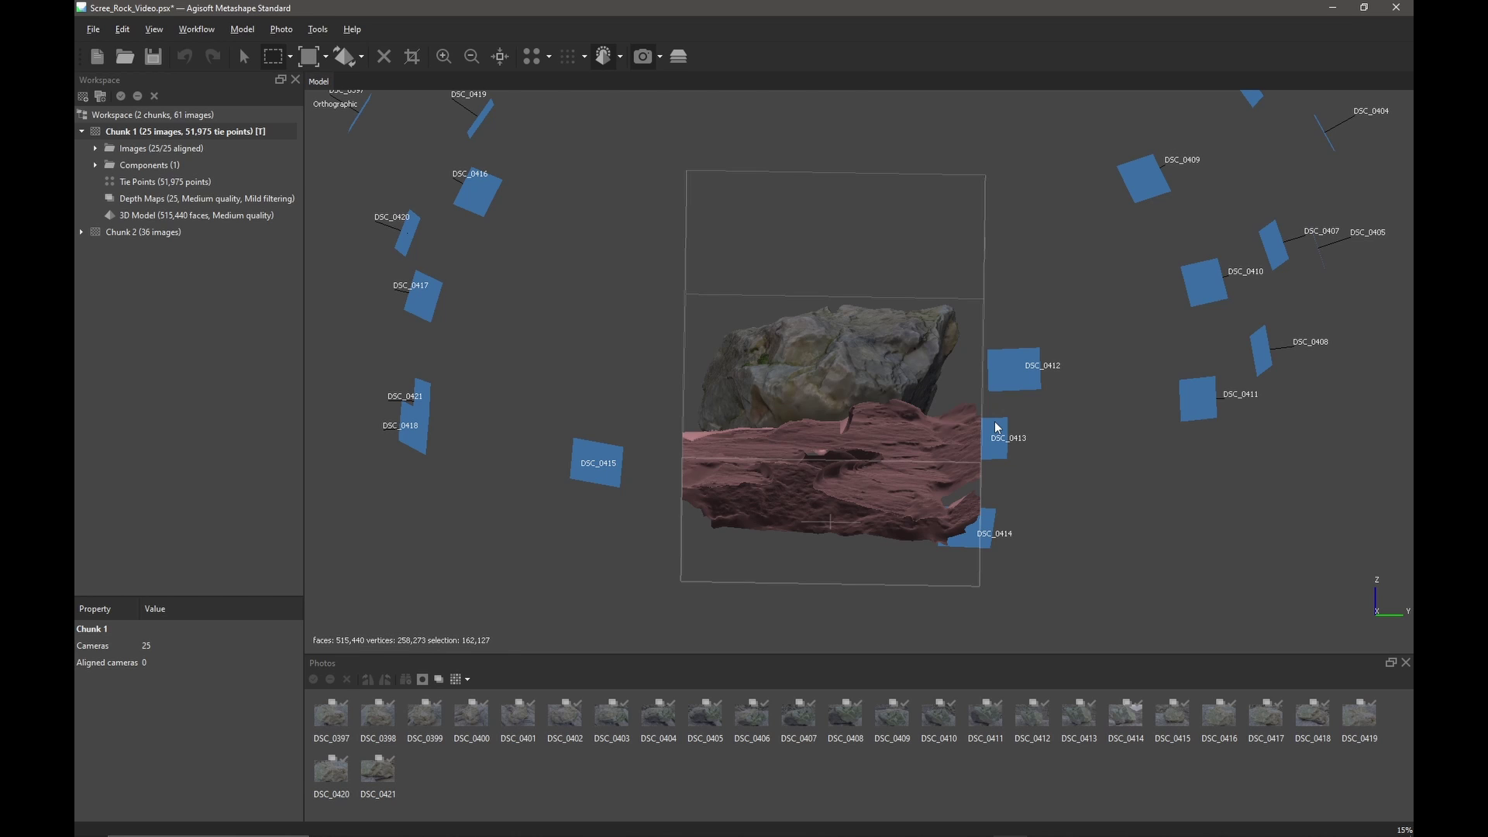
key("ctrl+KP_3")
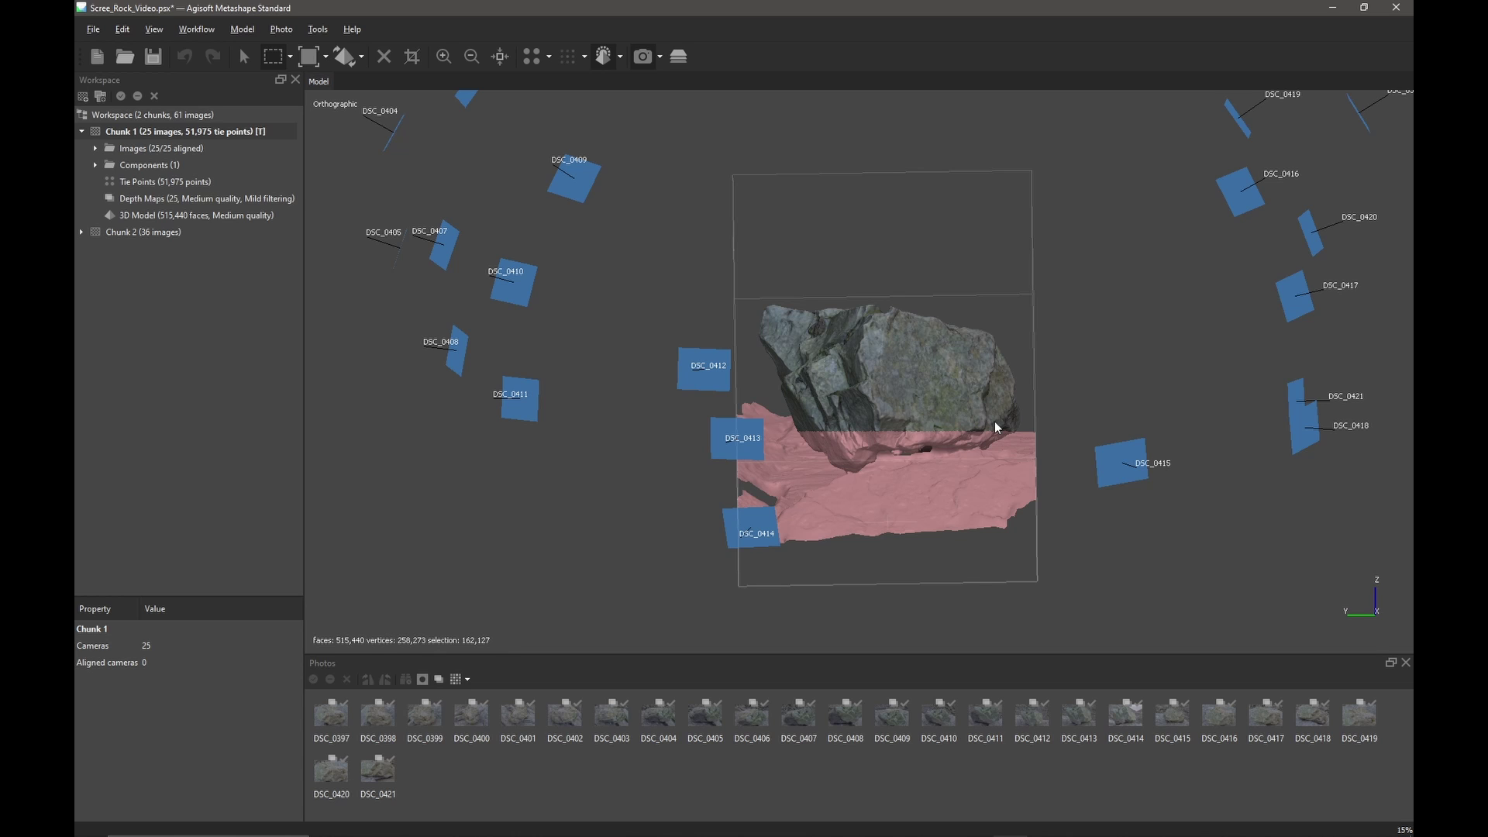
key("Delete")
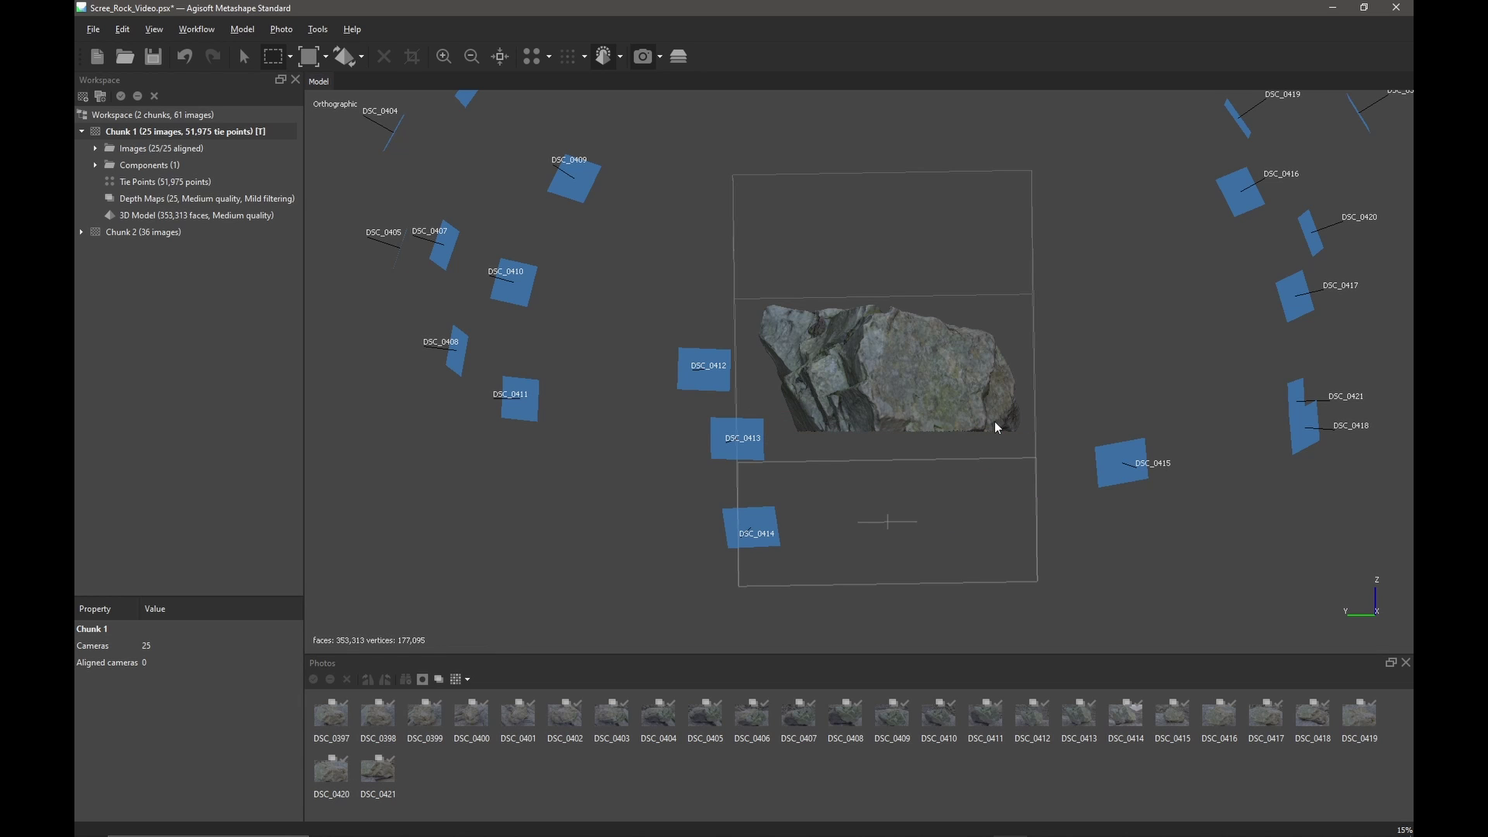
Step: Deselect the rock's faces and orbit and zoom to inspect Chunk 1's textured mesh
right_click_drag(1022, 387, 931, 372)
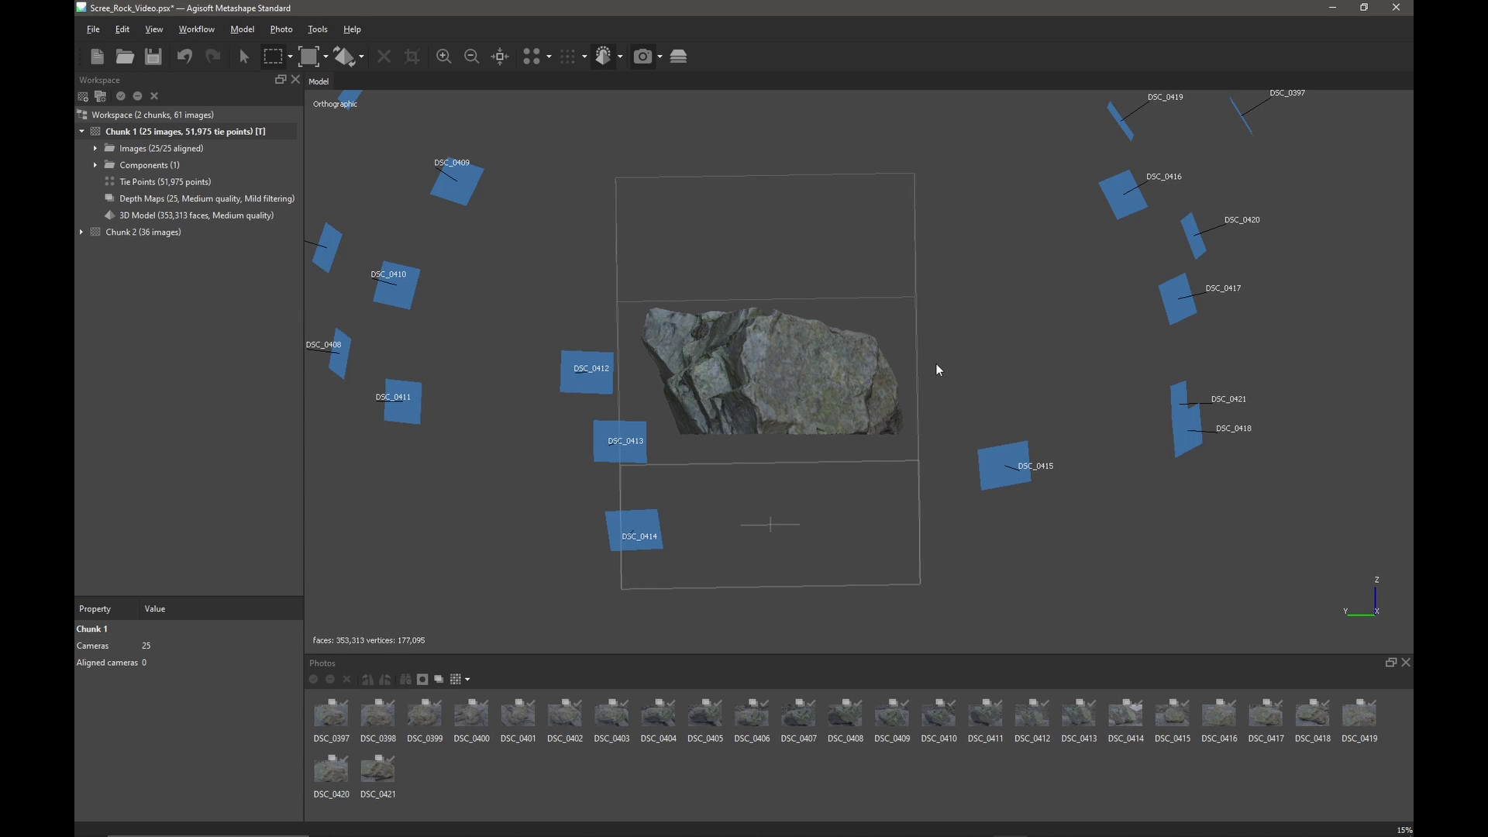
key("0")
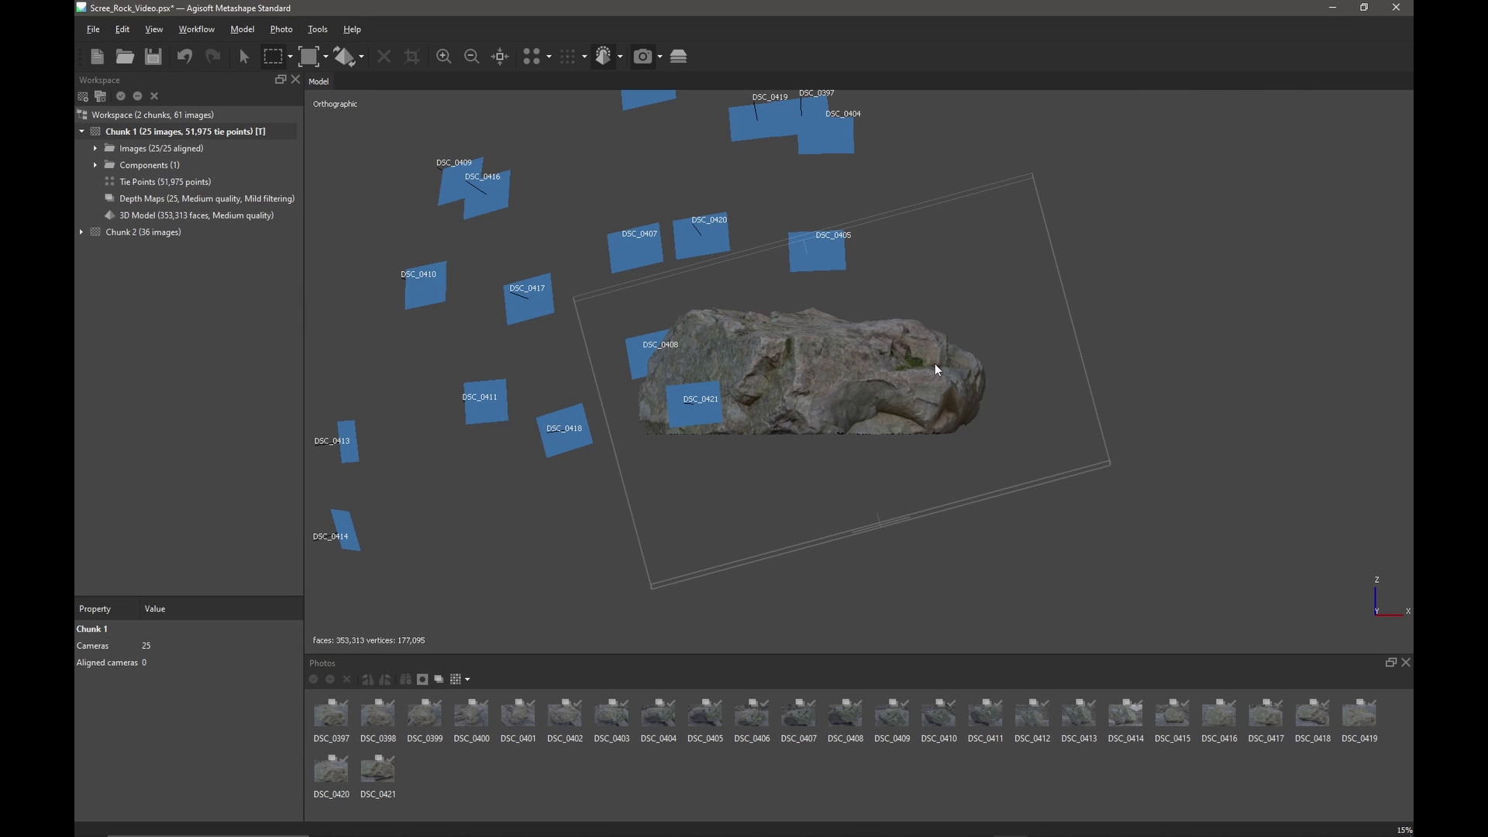
key("5")
left_click(886, 339)
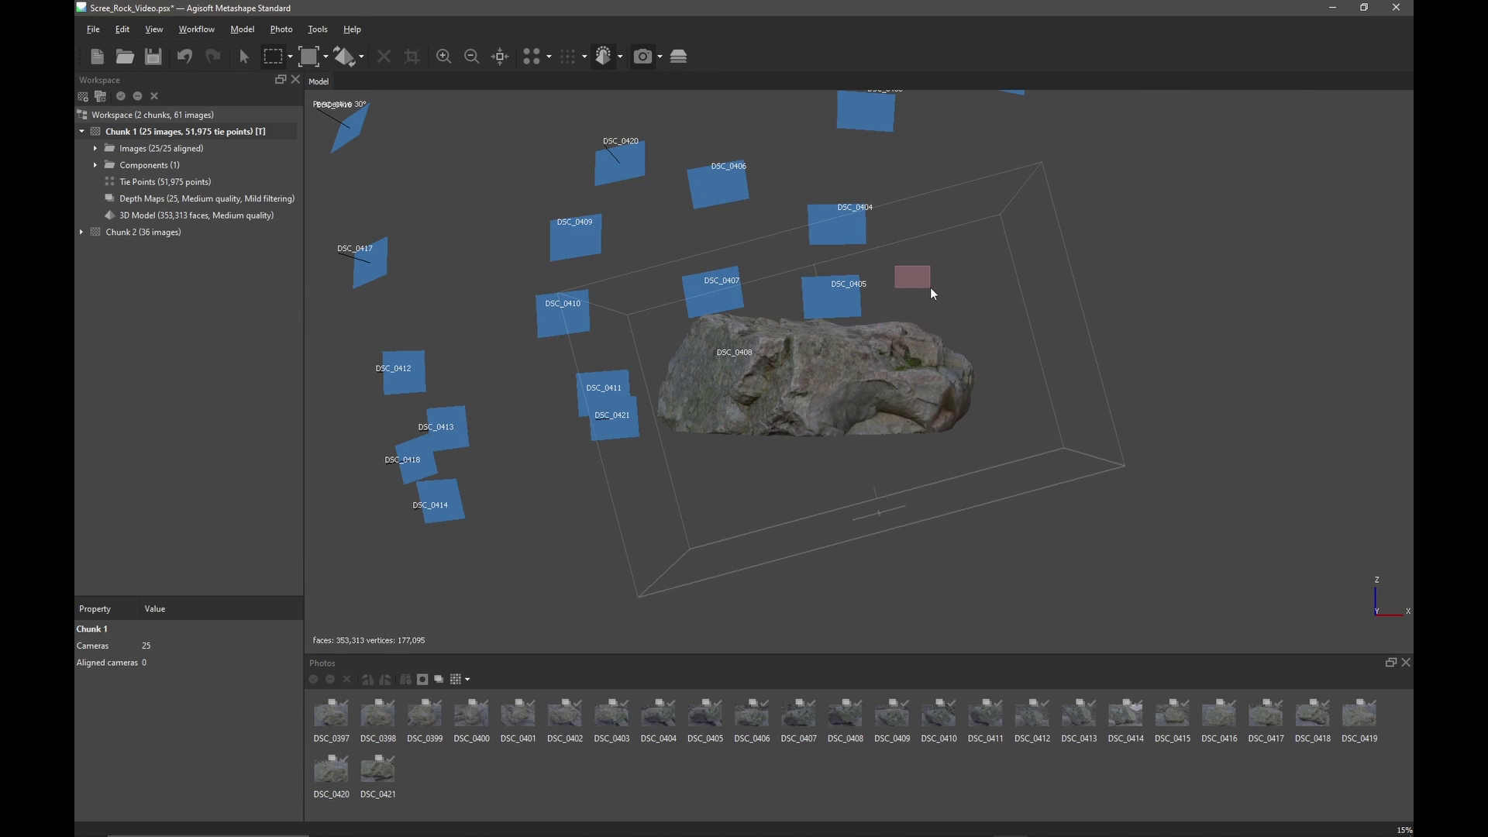
left_click(246, 58)
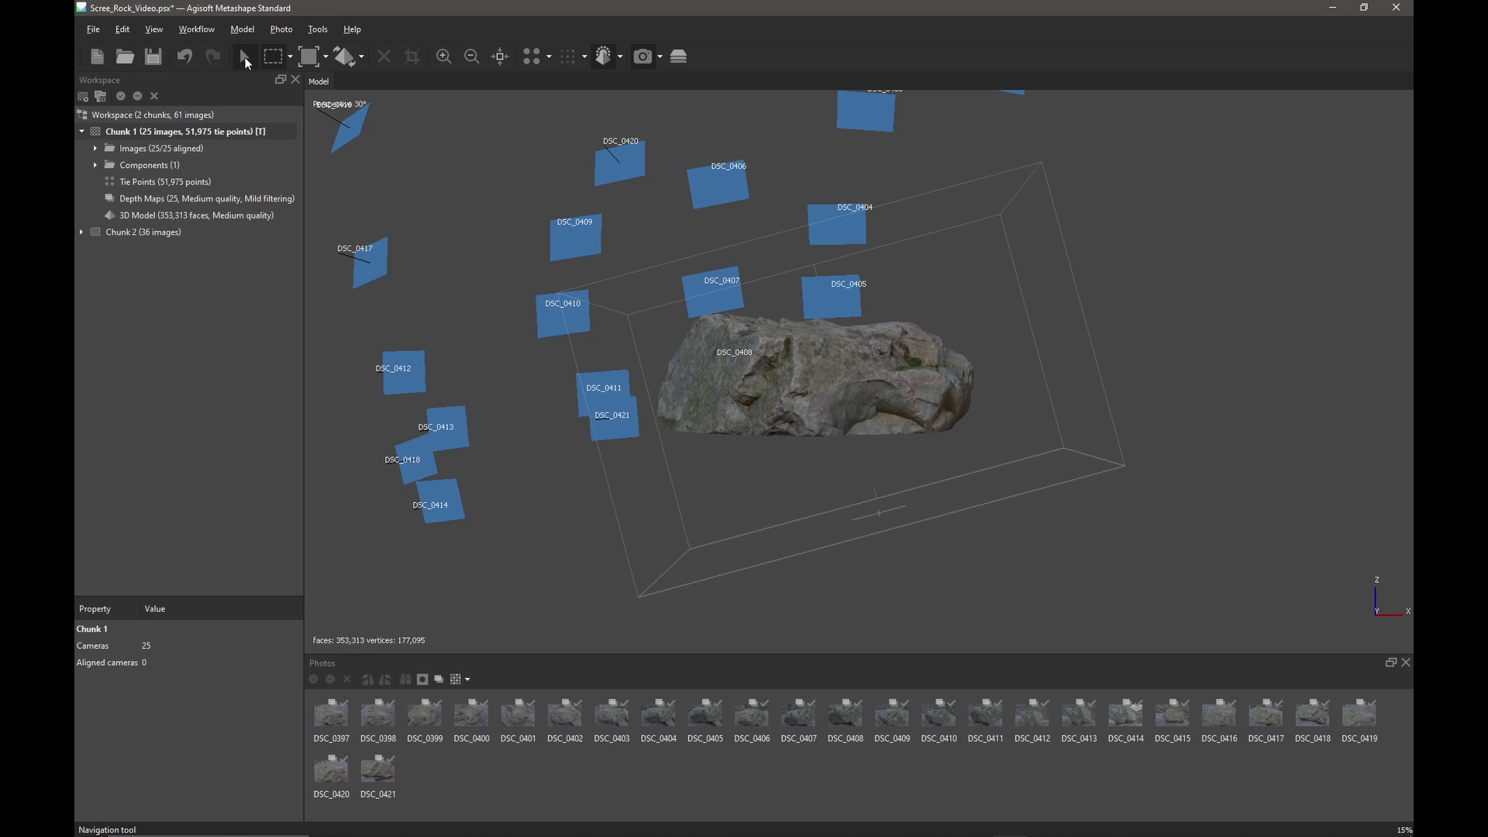
left_click_drag(852, 253, 930, 341)
scroll(901, 320, "up", 5)
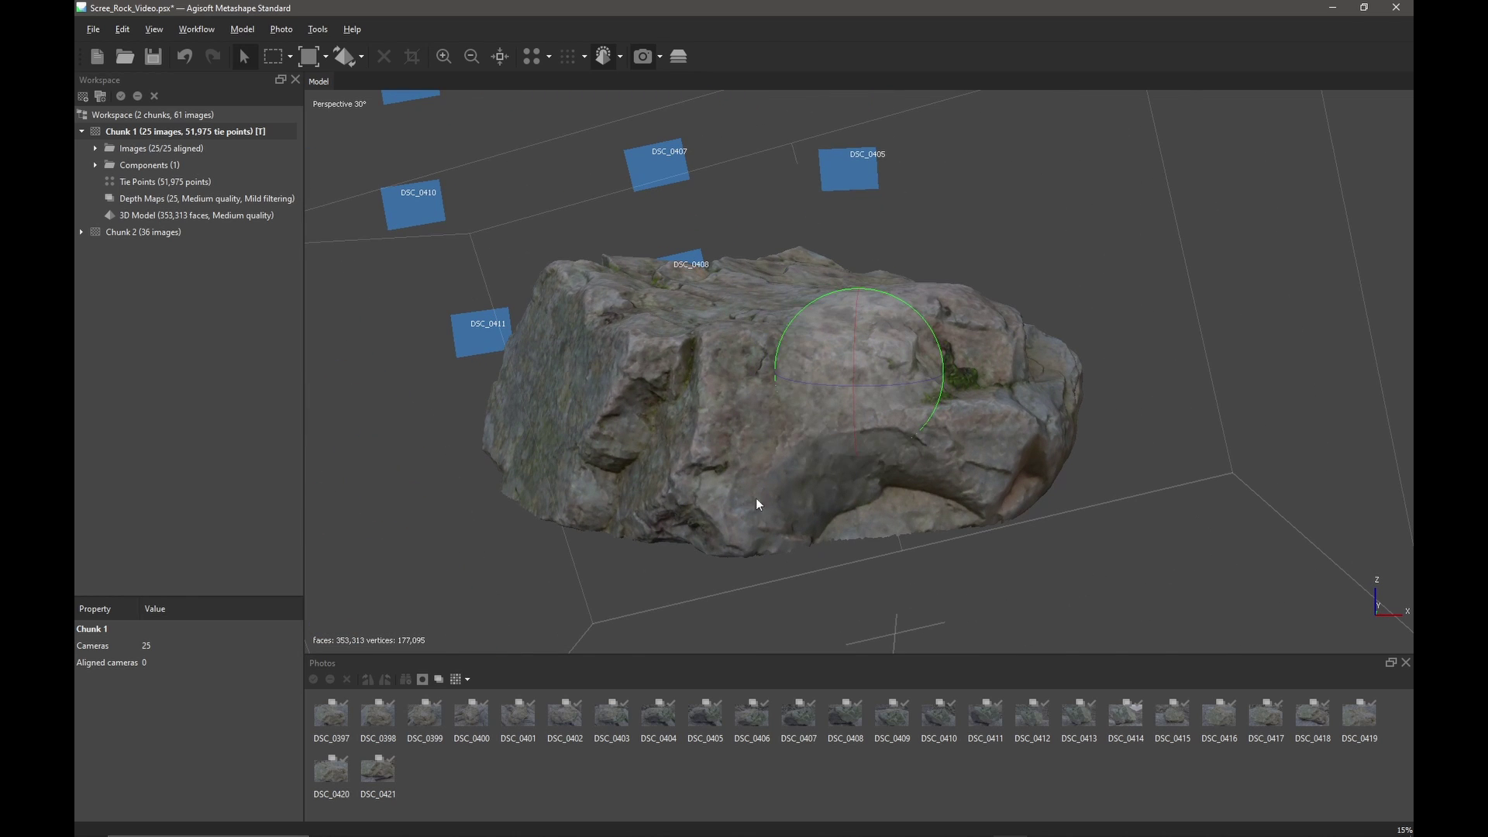
Step: Enlarge the Photos pane and select photo DSC_0397
left_click_drag(656, 653, 655, 616)
right_click_drag(890, 397, 891, 365)
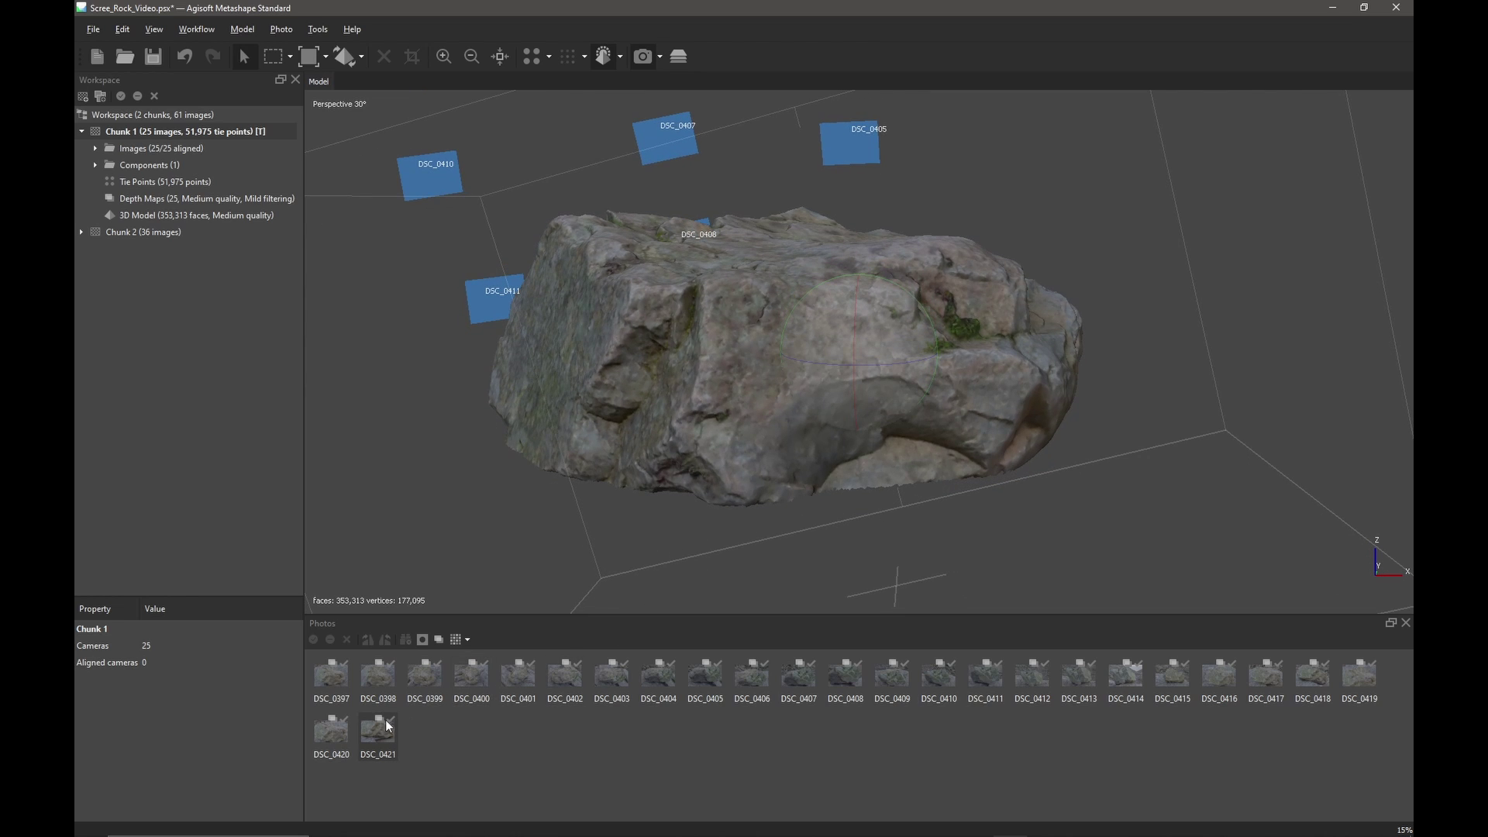
left_click(331, 682)
Step: Import masks From Model onto all Chunk 1 photos, show them, and activate Chunk 2
right_click(336, 685)
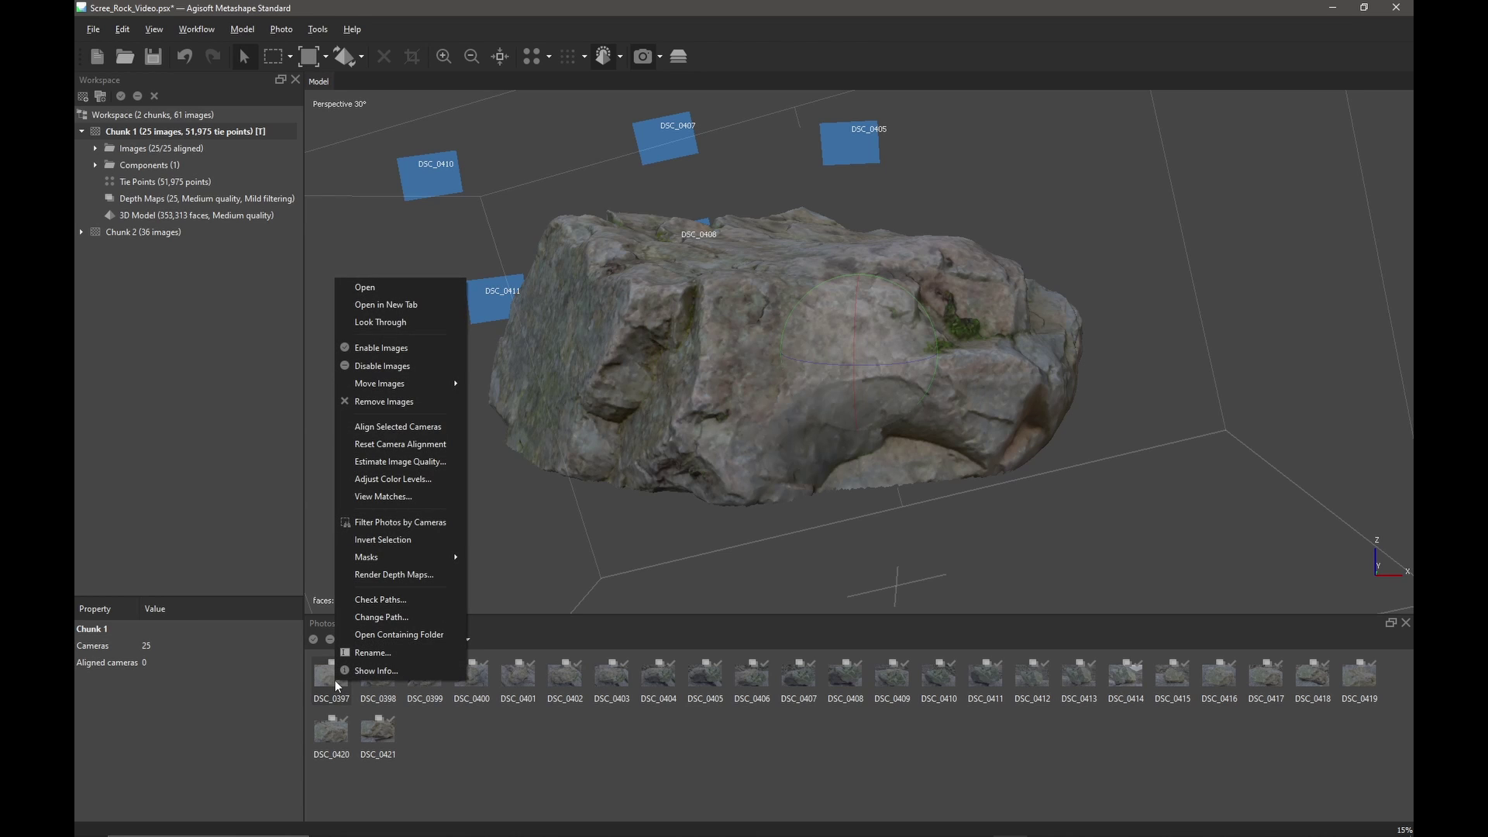
mouse_move(390, 556)
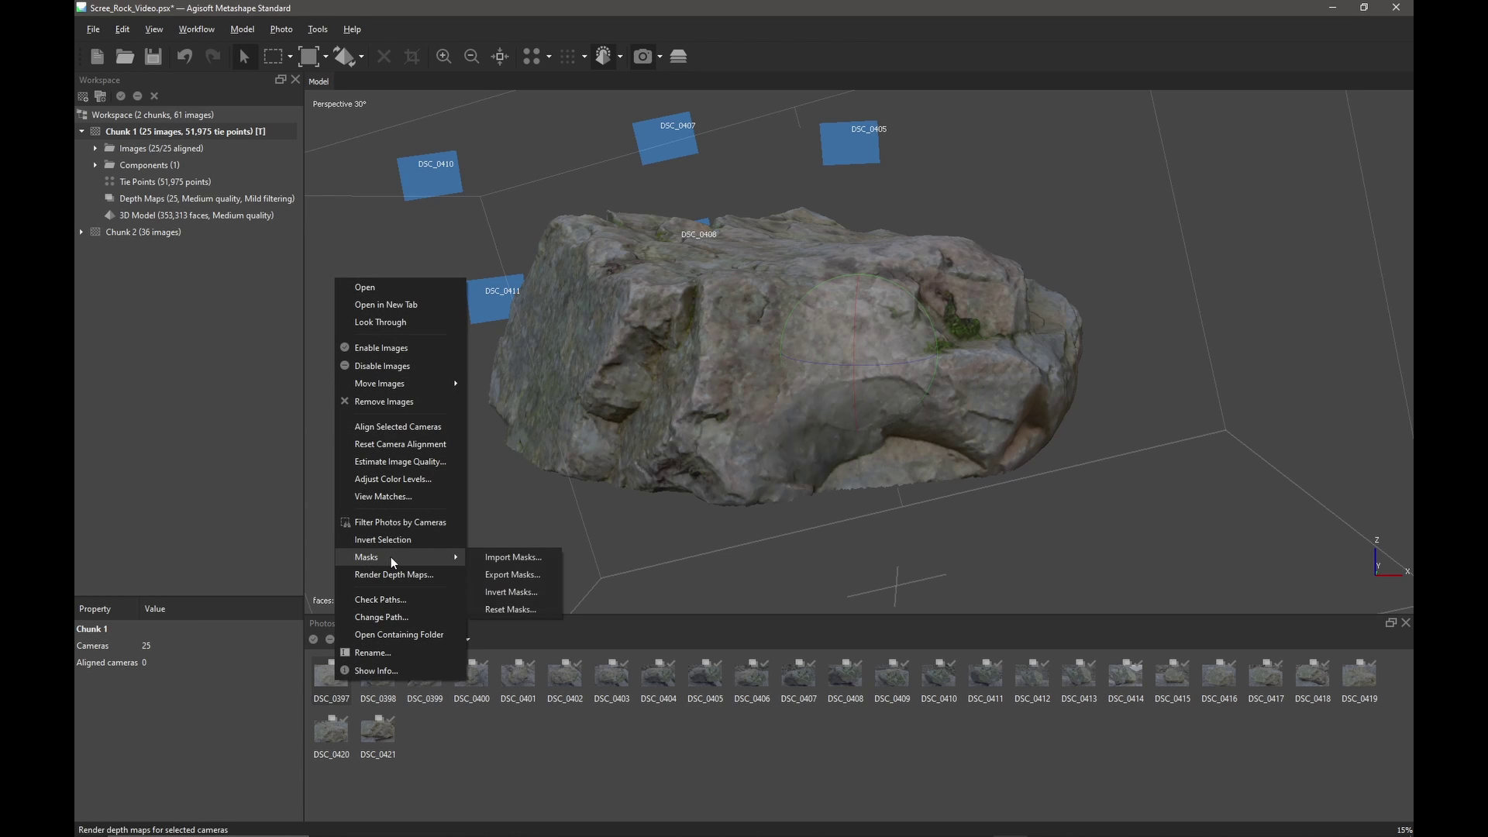
left_click(530, 558)
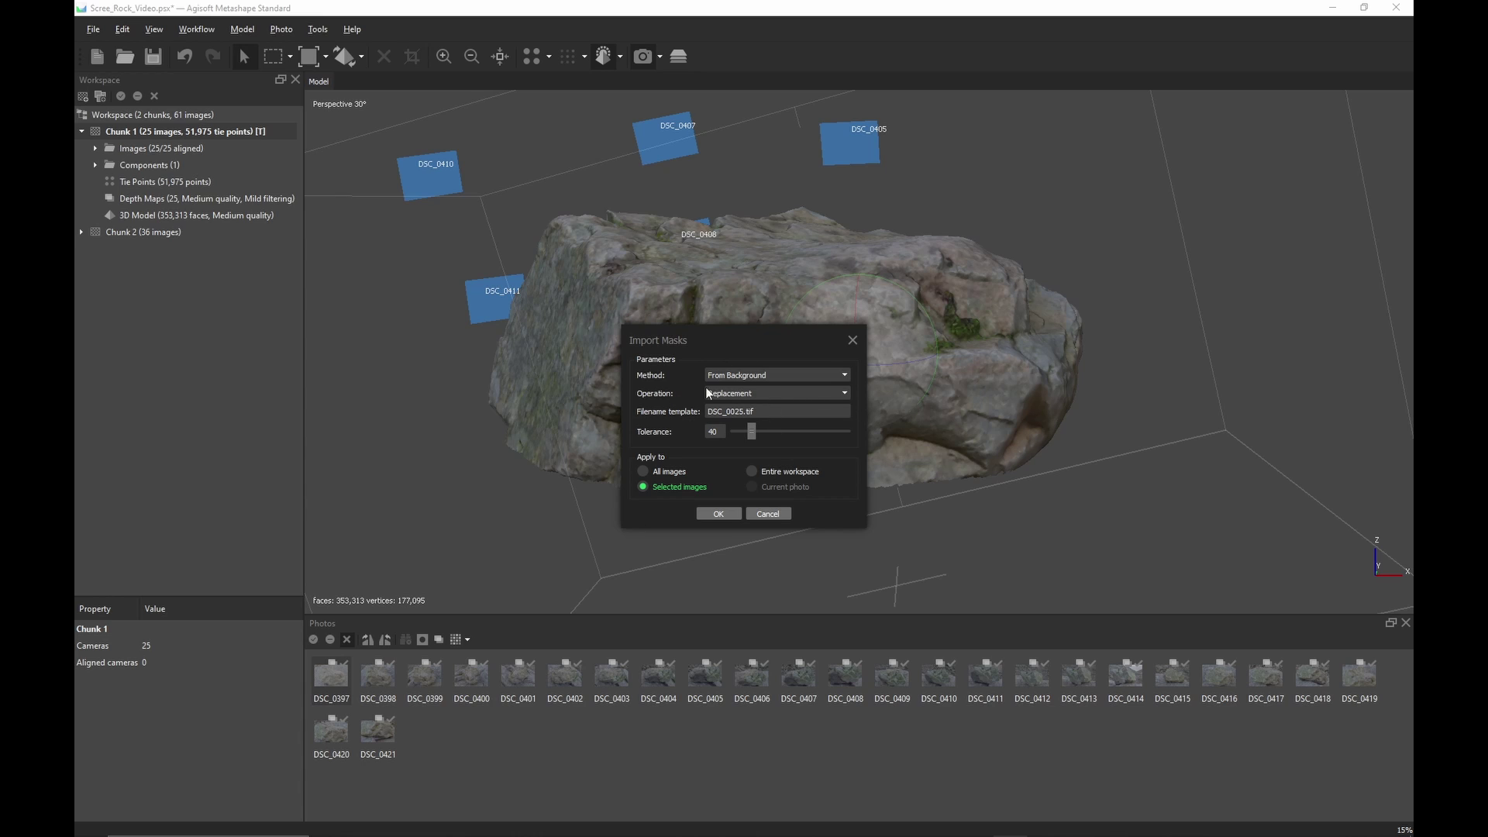
left_click(764, 374)
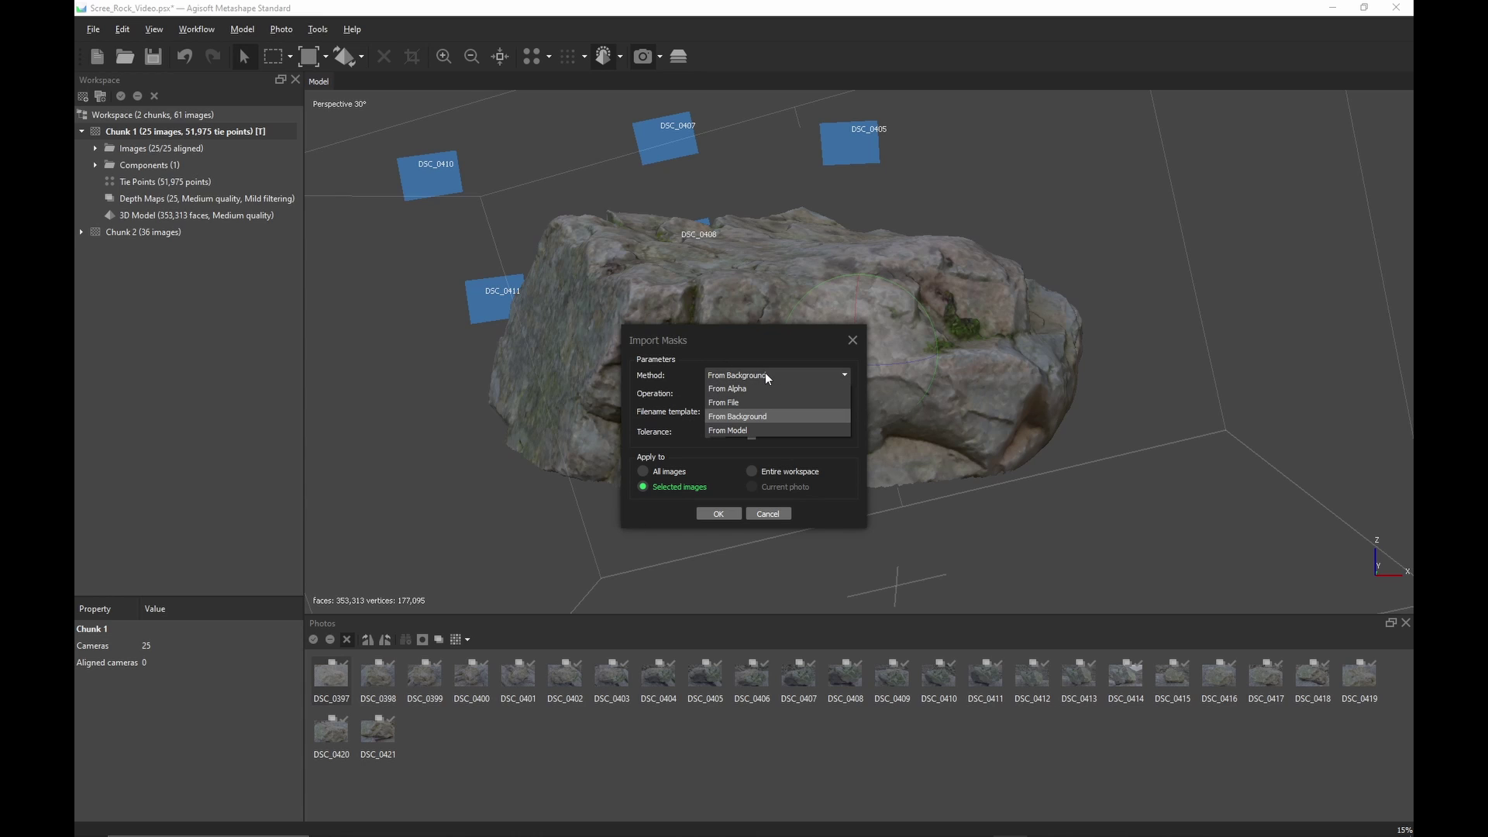
left_click(753, 431)
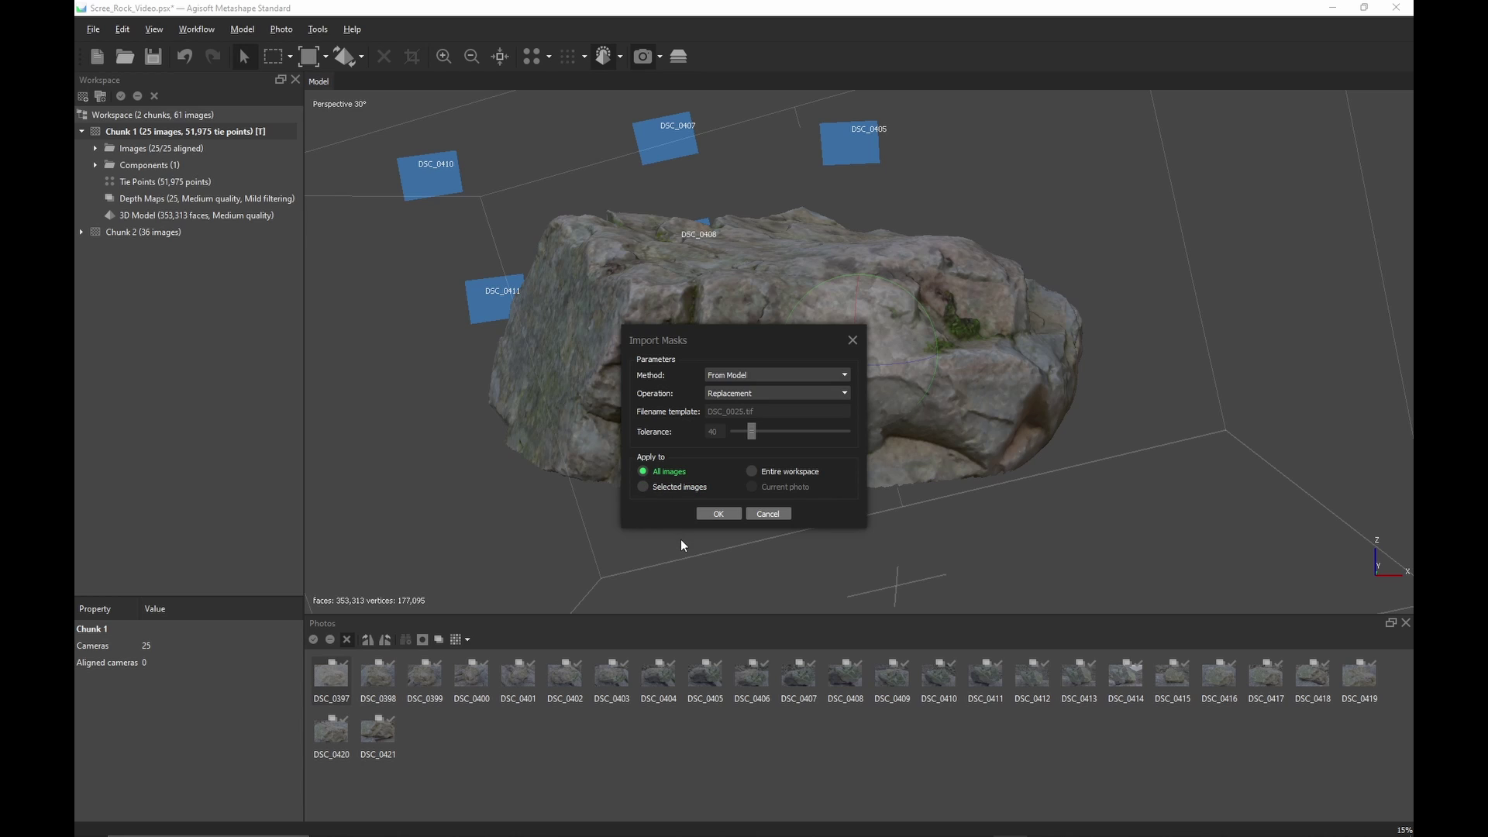
left_click(718, 514)
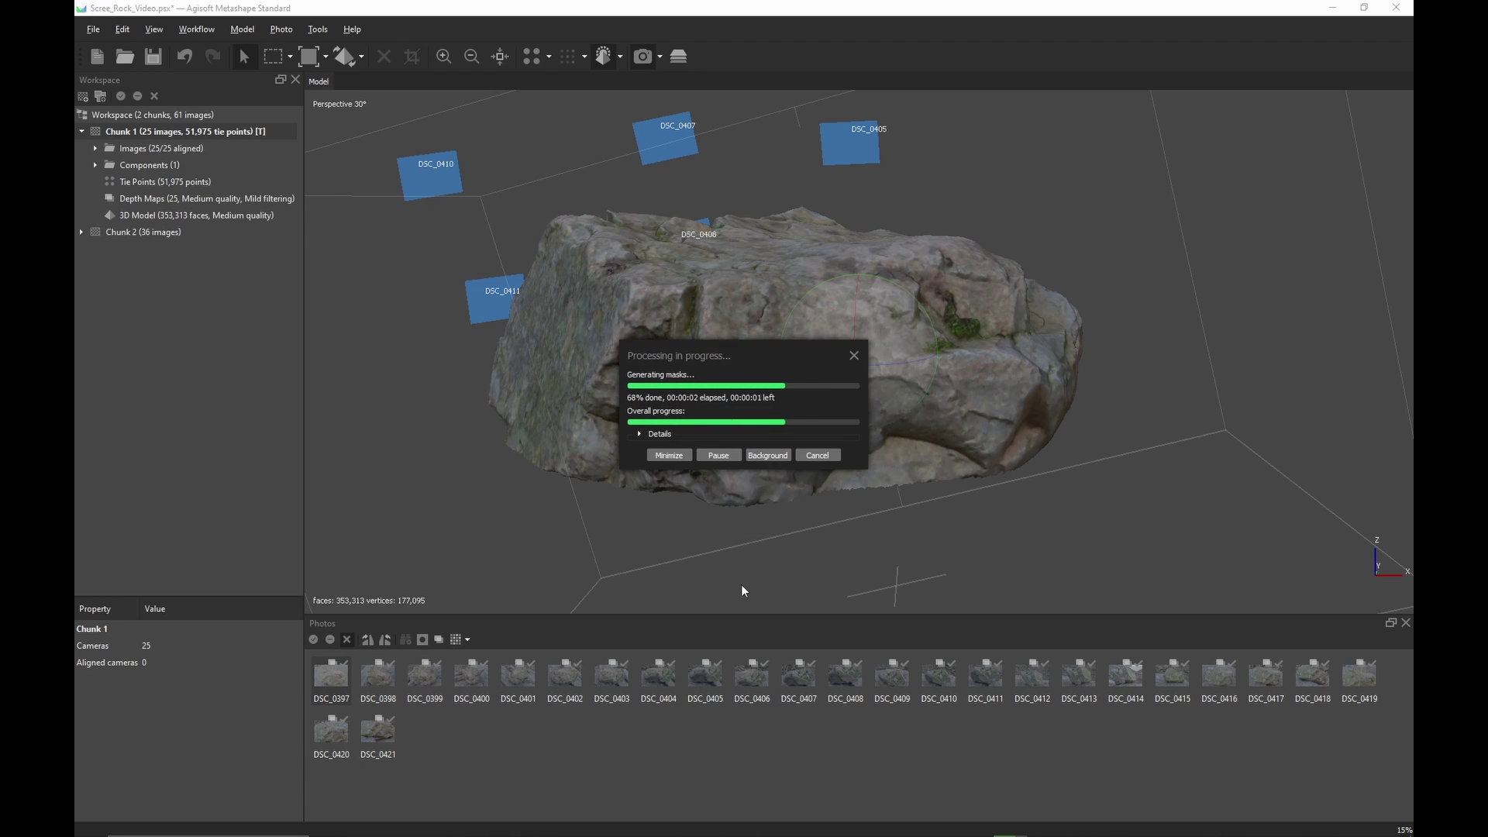
left_click(423, 644)
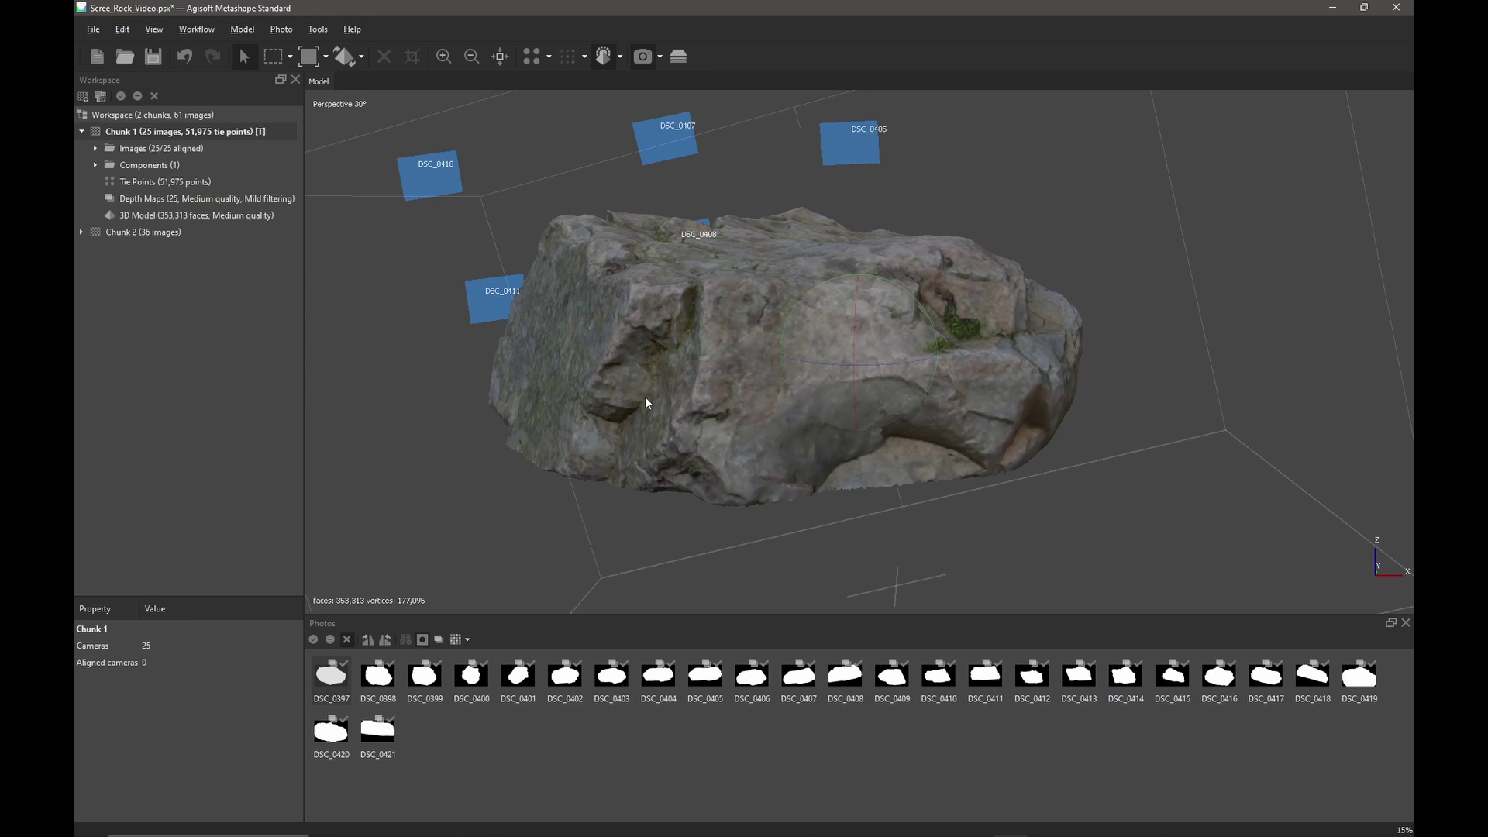
double_click(154, 232)
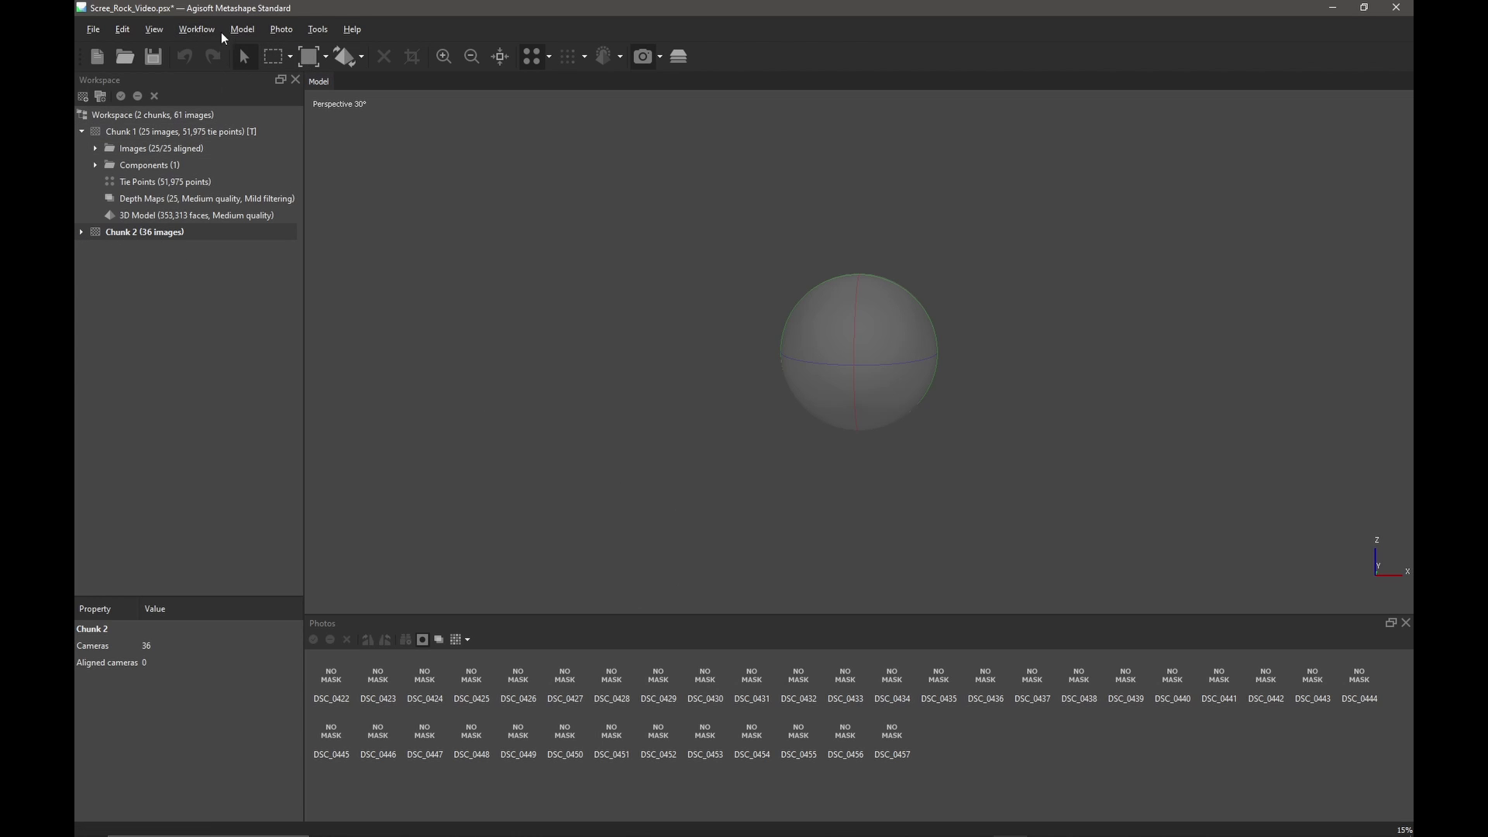
Step: Align Chunk 2's 36 photos at Highest accuracy with Generic preselection
left_click(197, 29)
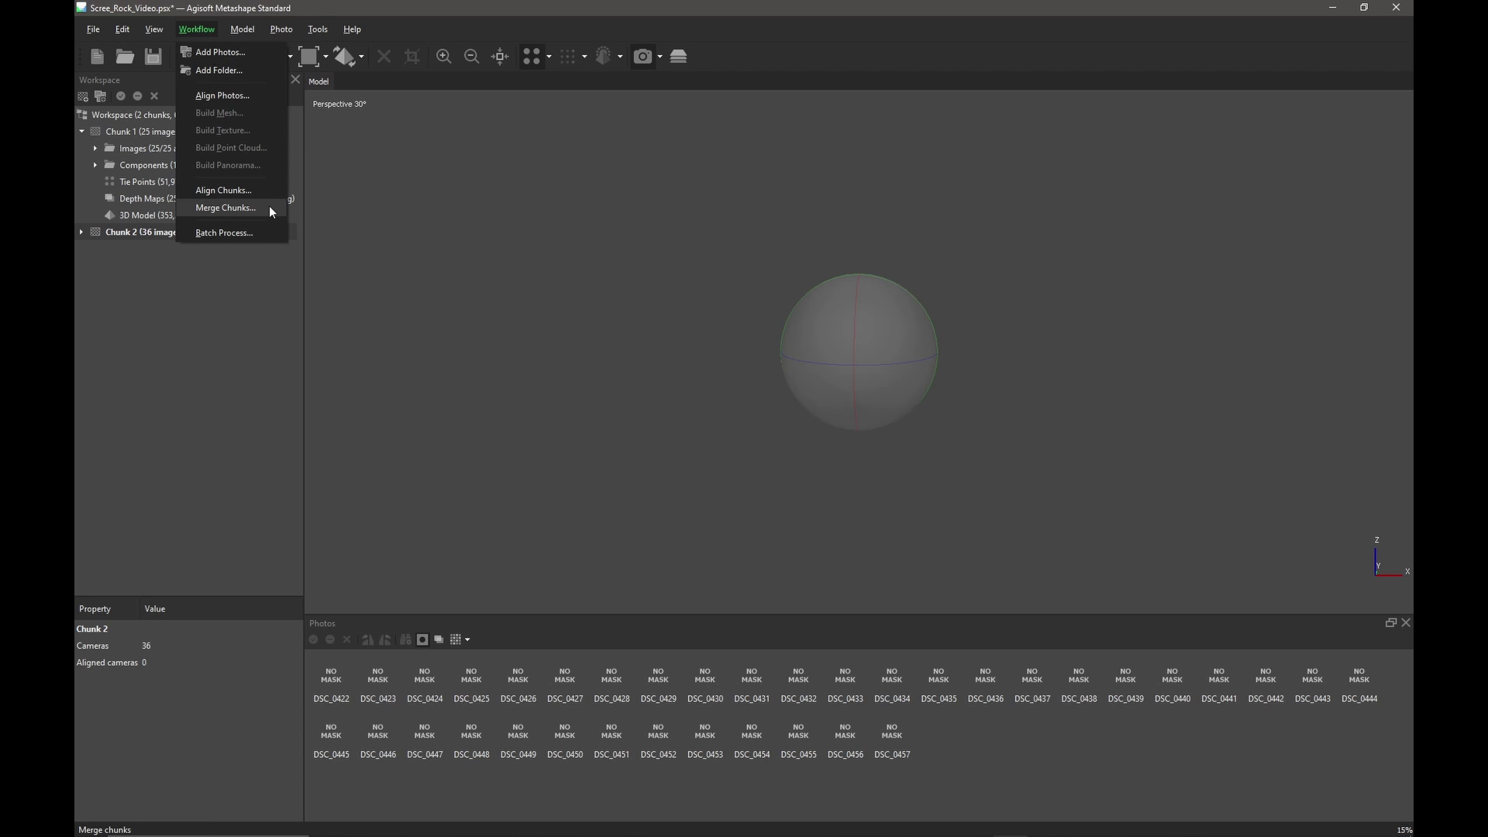
left_click(239, 91)
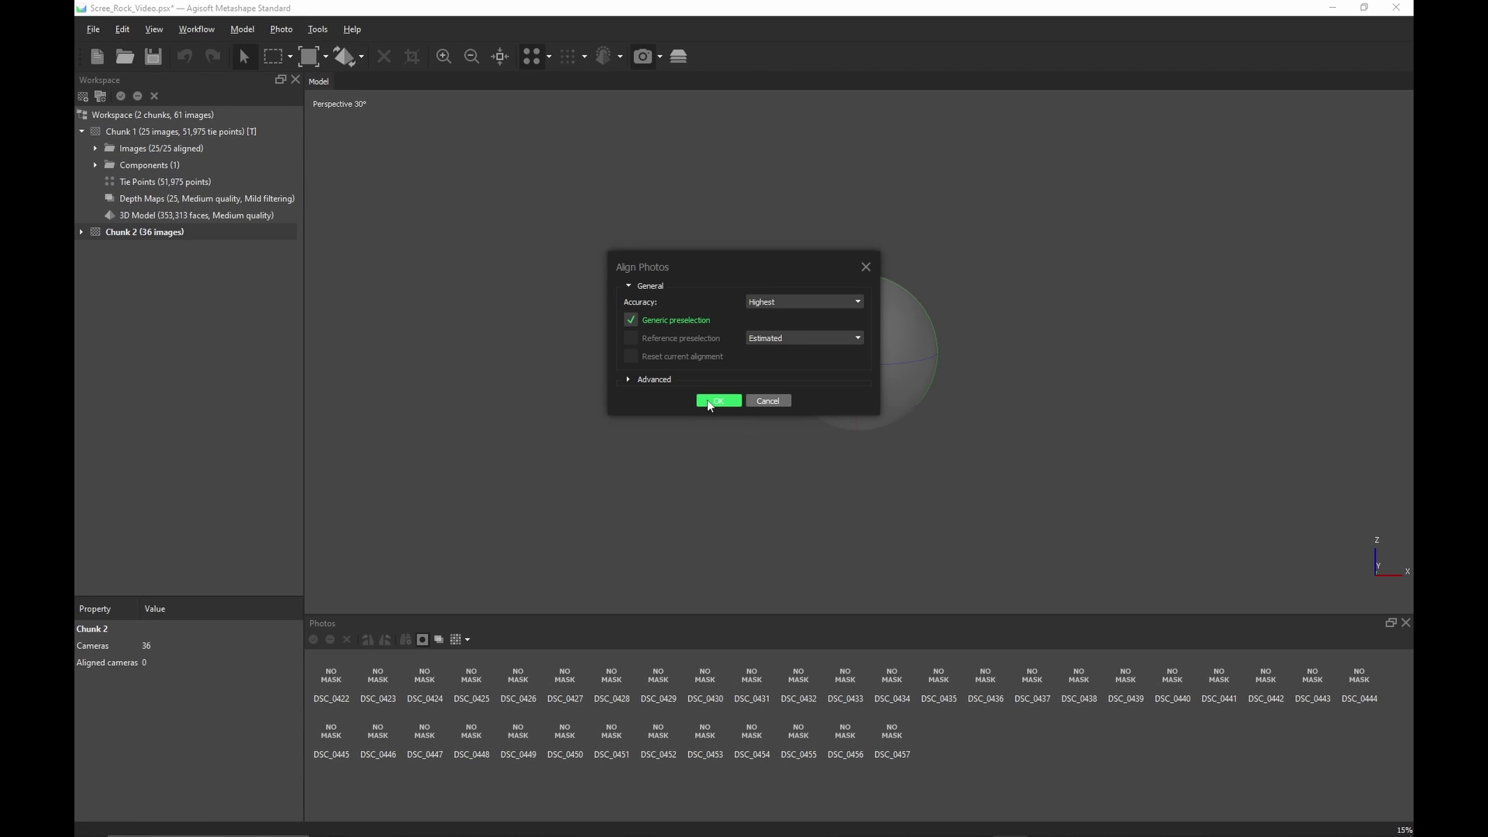
left_click(714, 401)
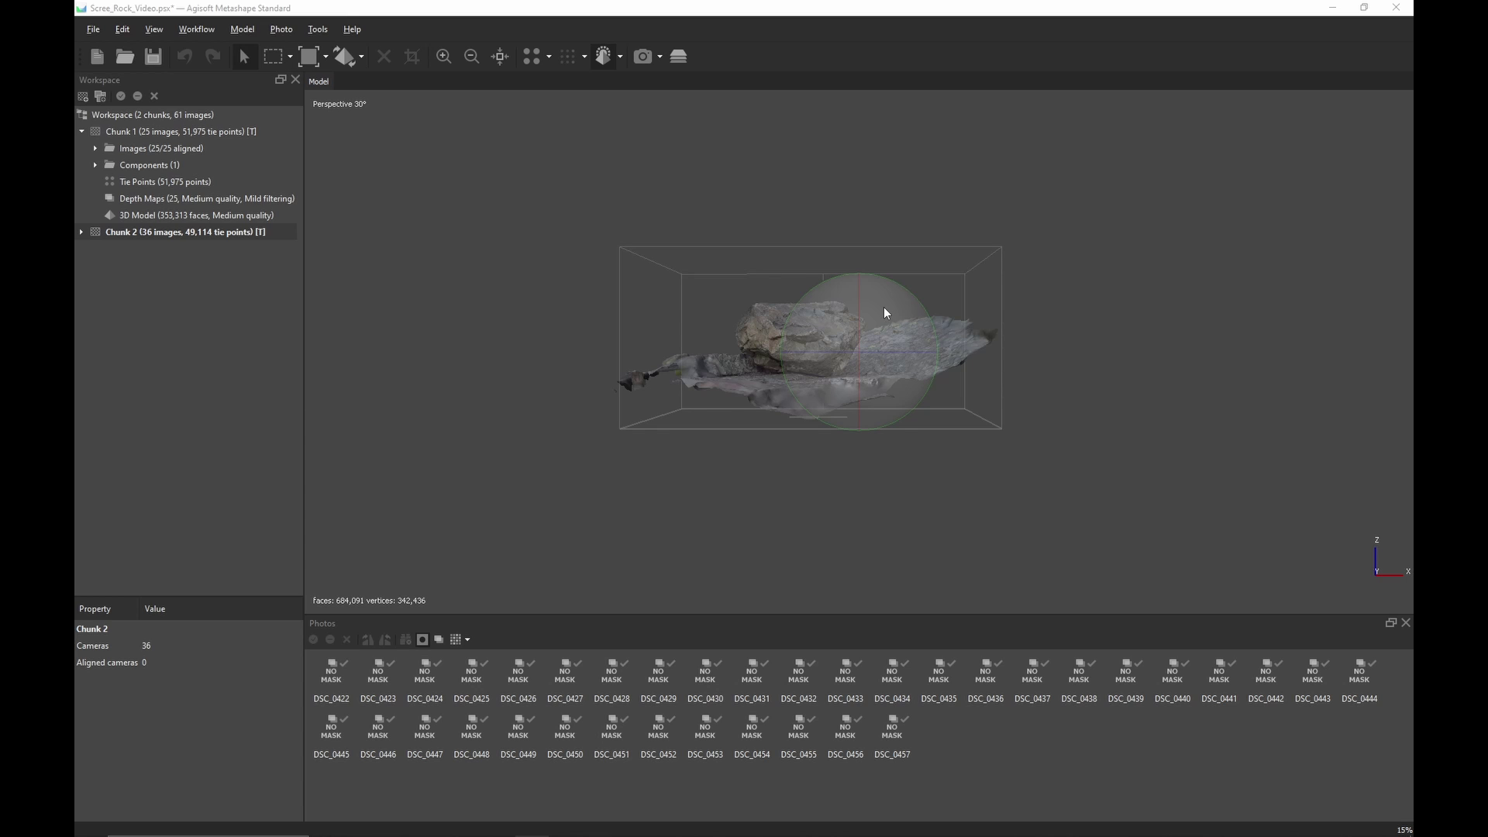
Step: Orbit and zoom around Chunk 2's rock scan, then set an orthographic front view
mouse_move(888, 317)
left_mouse_down()
mouse_move(871, 337)
mouse_move(887, 338)
left_mouse_up()
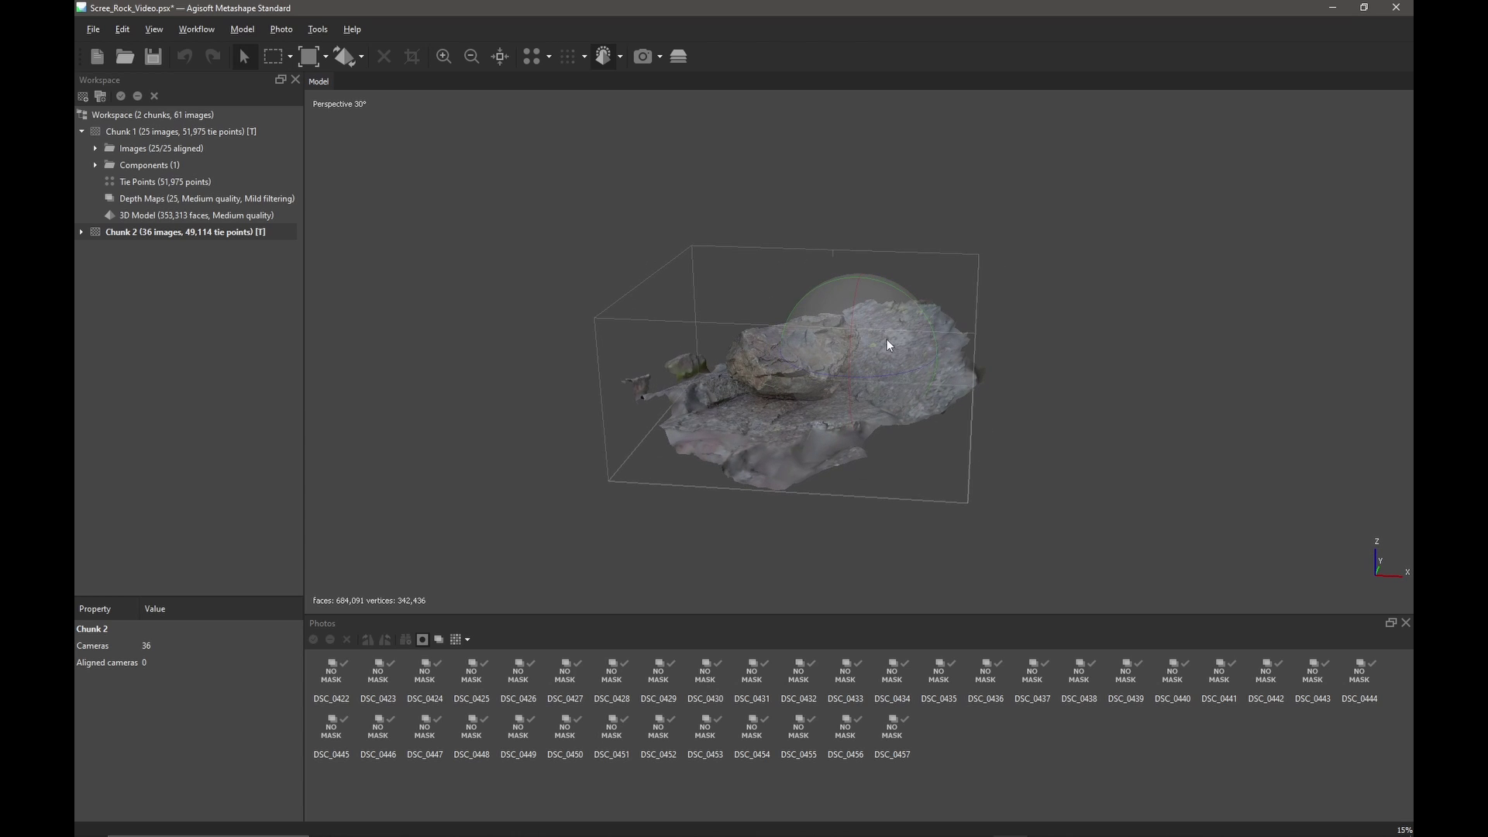
scroll(889, 337, "up", 5)
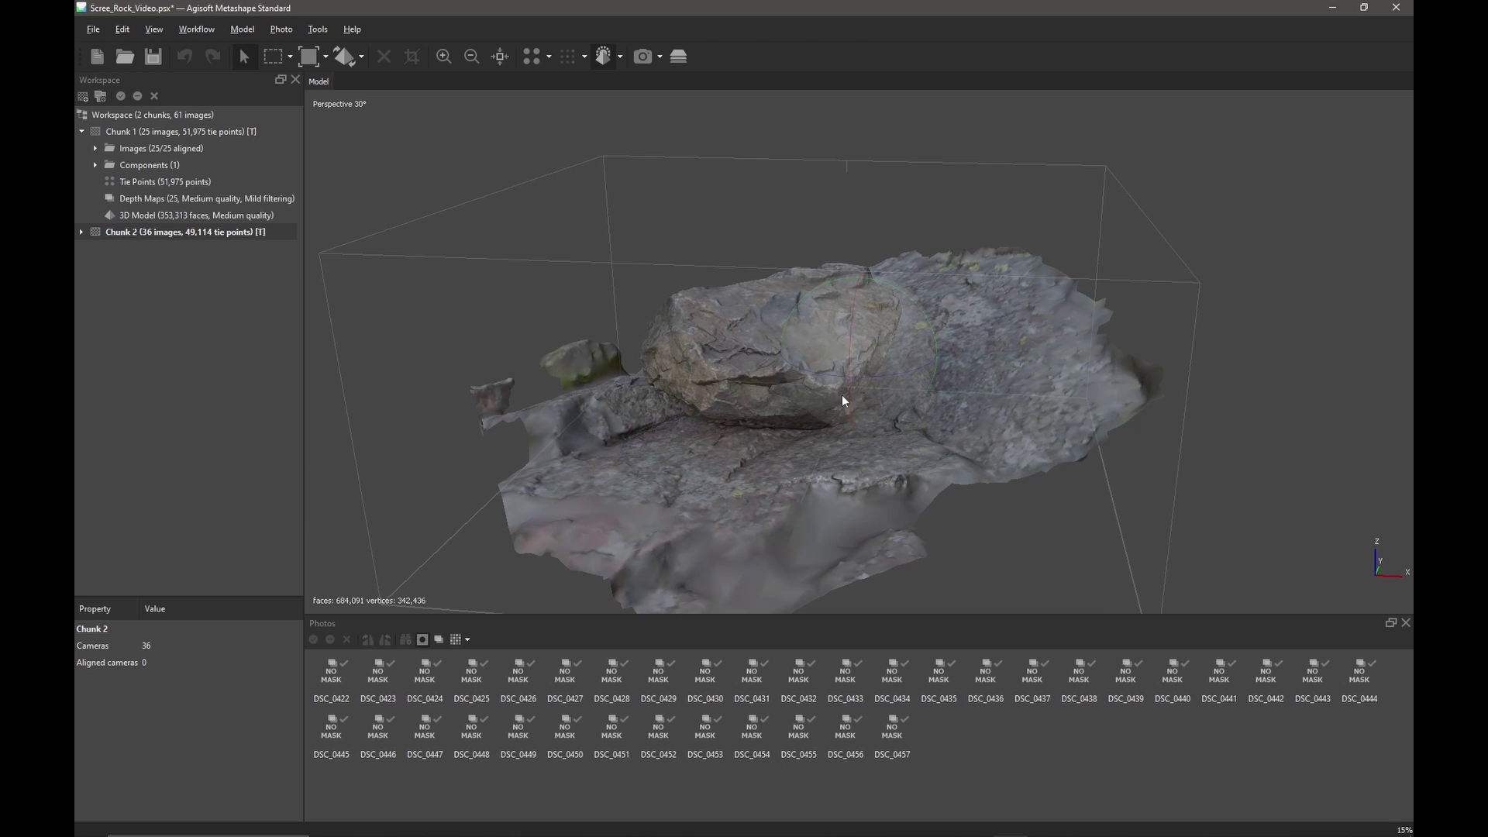
left_click_drag(736, 449, 899, 377)
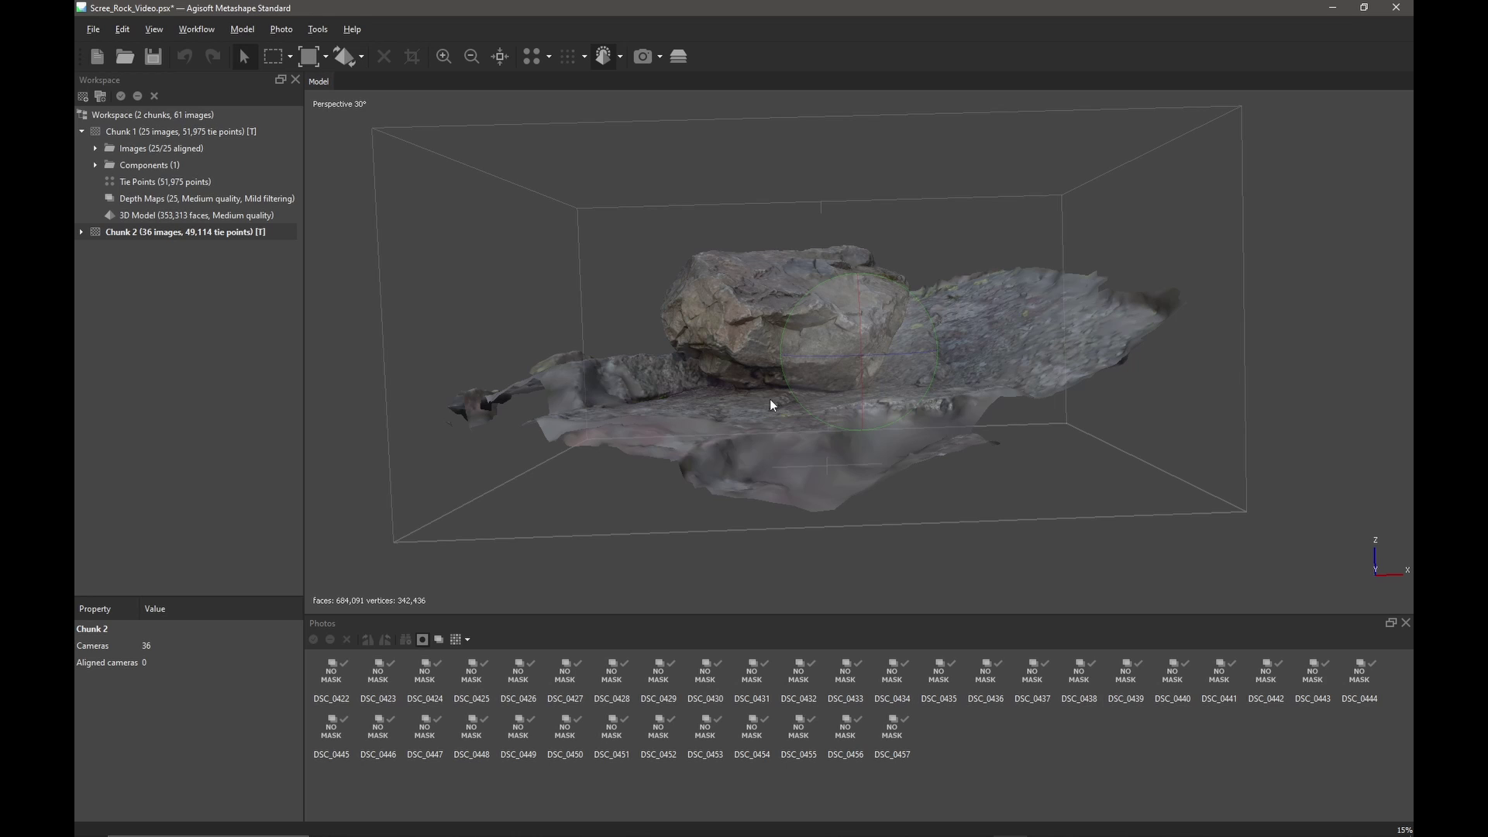
key("5")
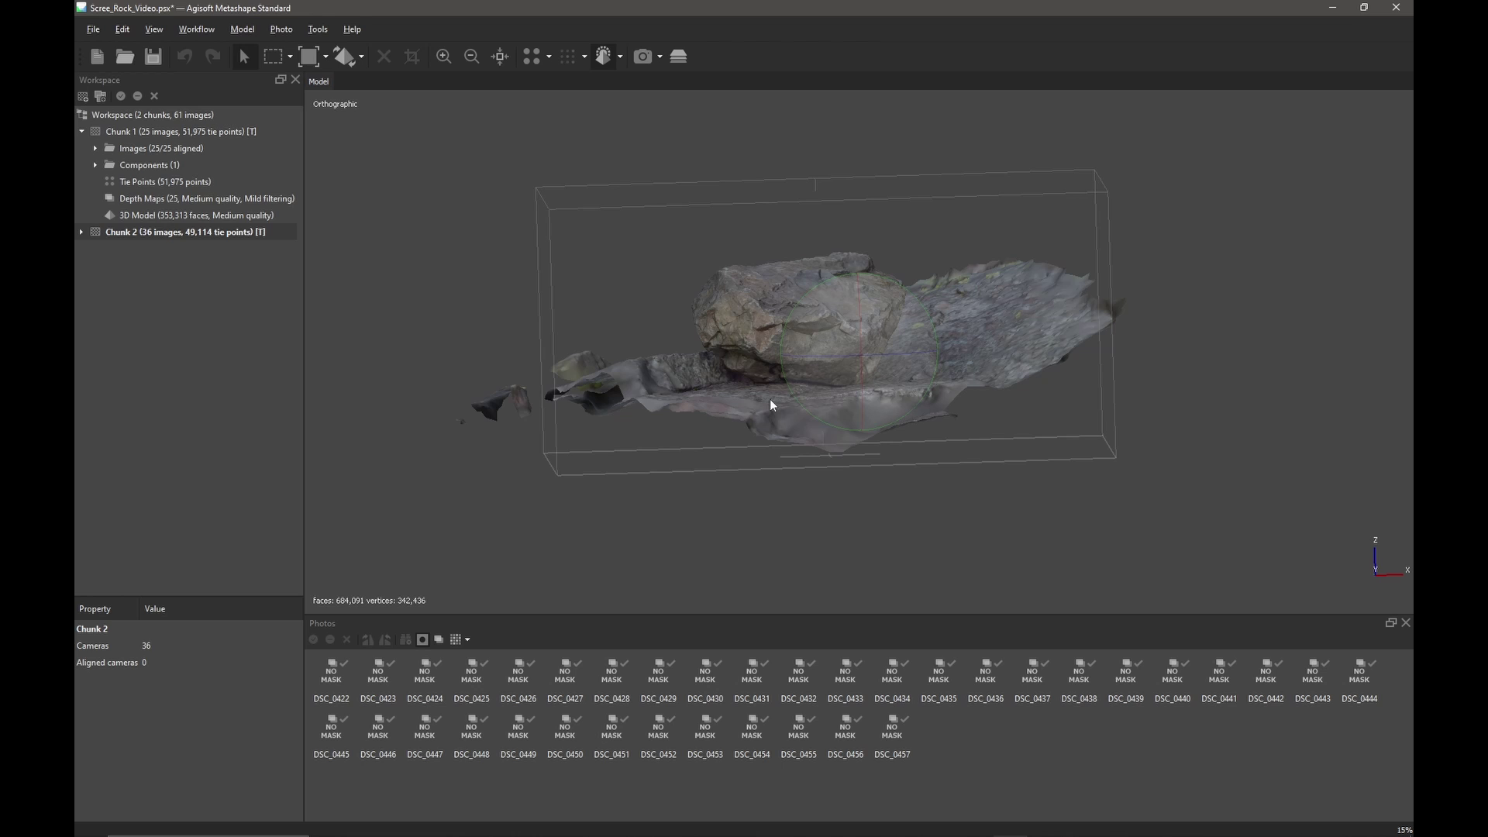
key("1")
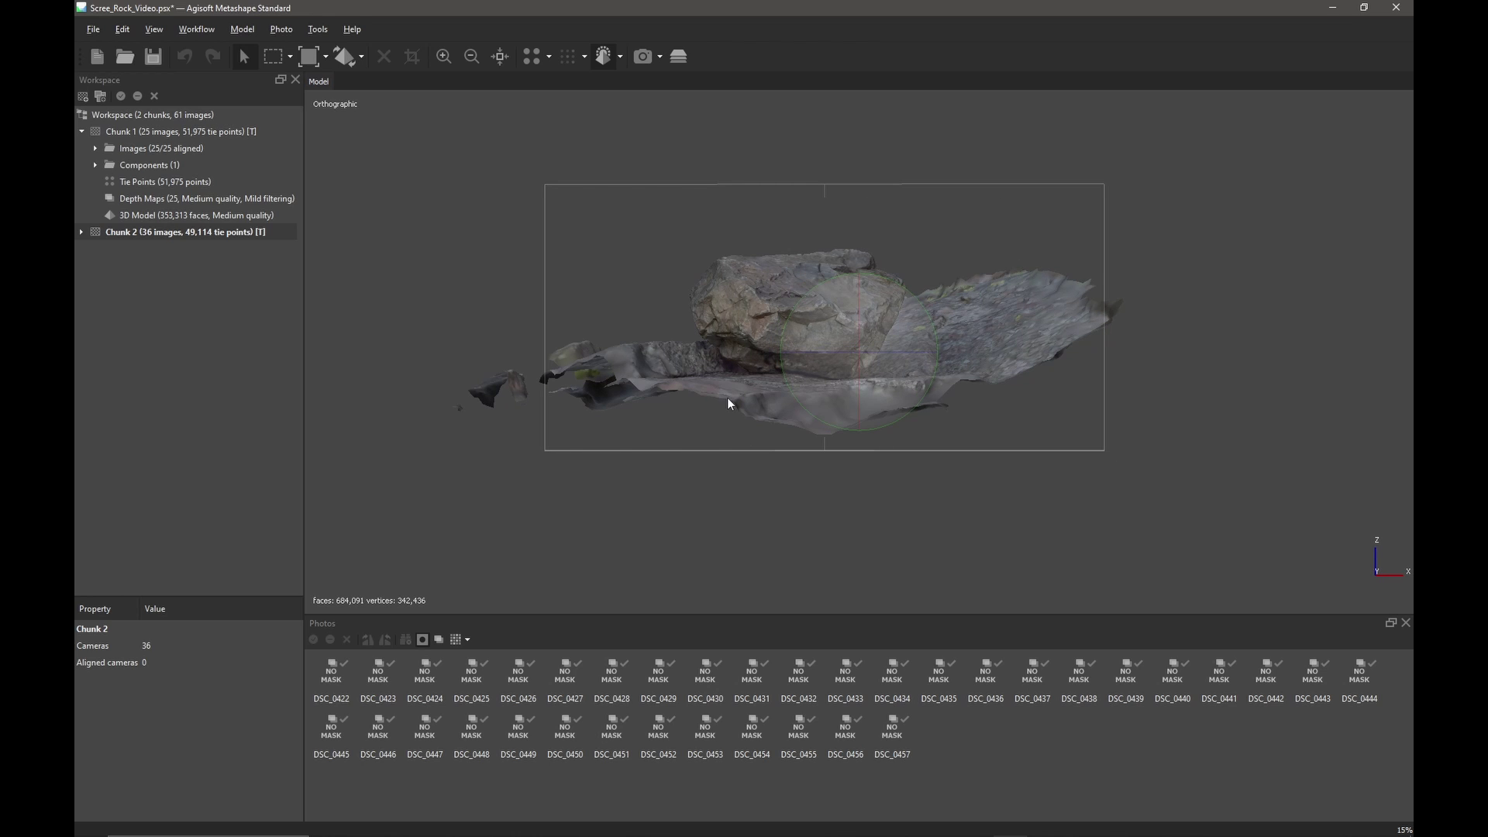
left_click(272, 56)
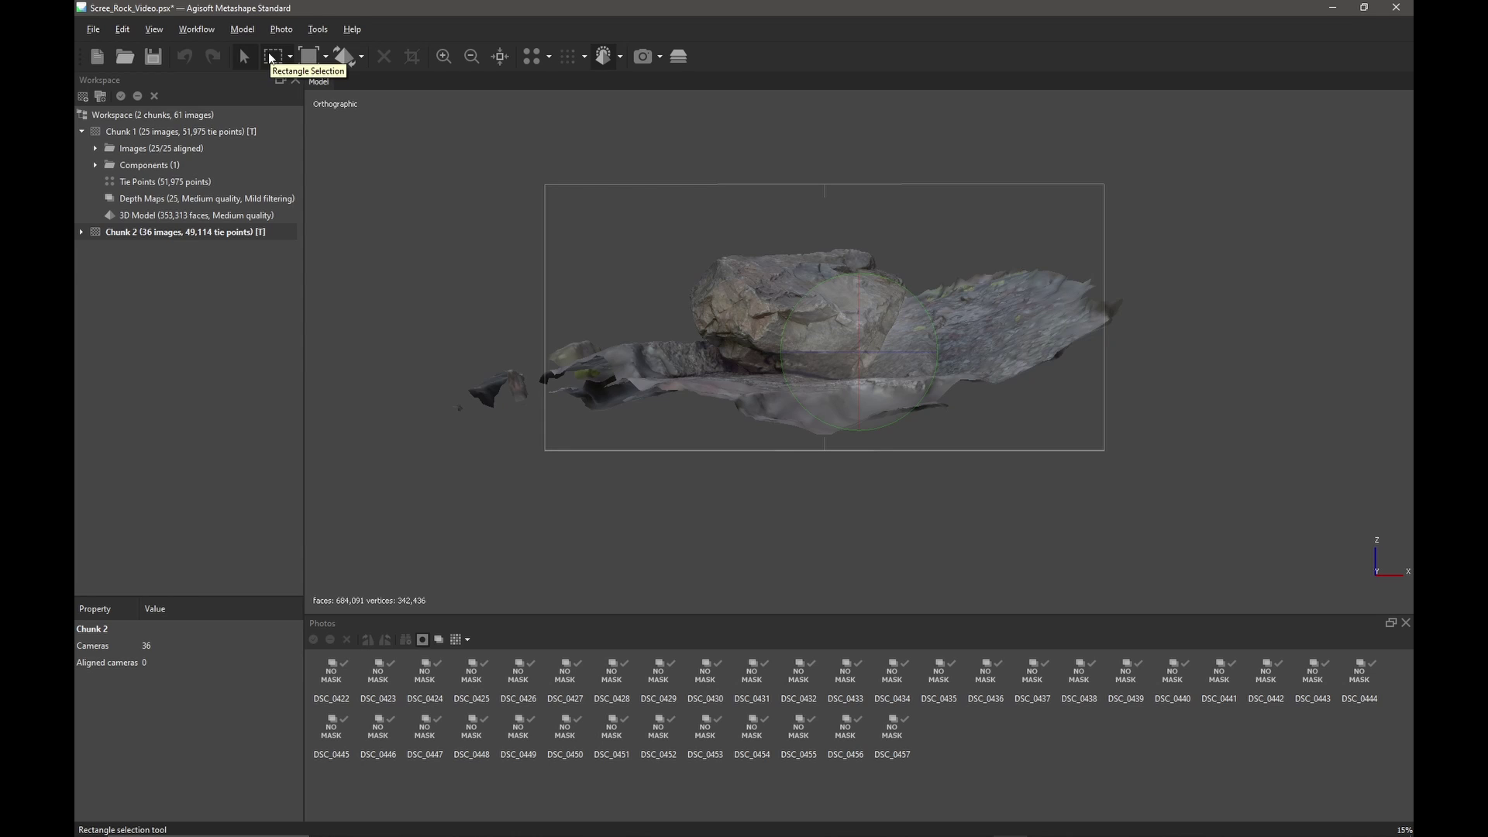
Step: Box-select the ground faces around Chunk 2's rock with Rectangle Selection and delete them
left_click(272, 57)
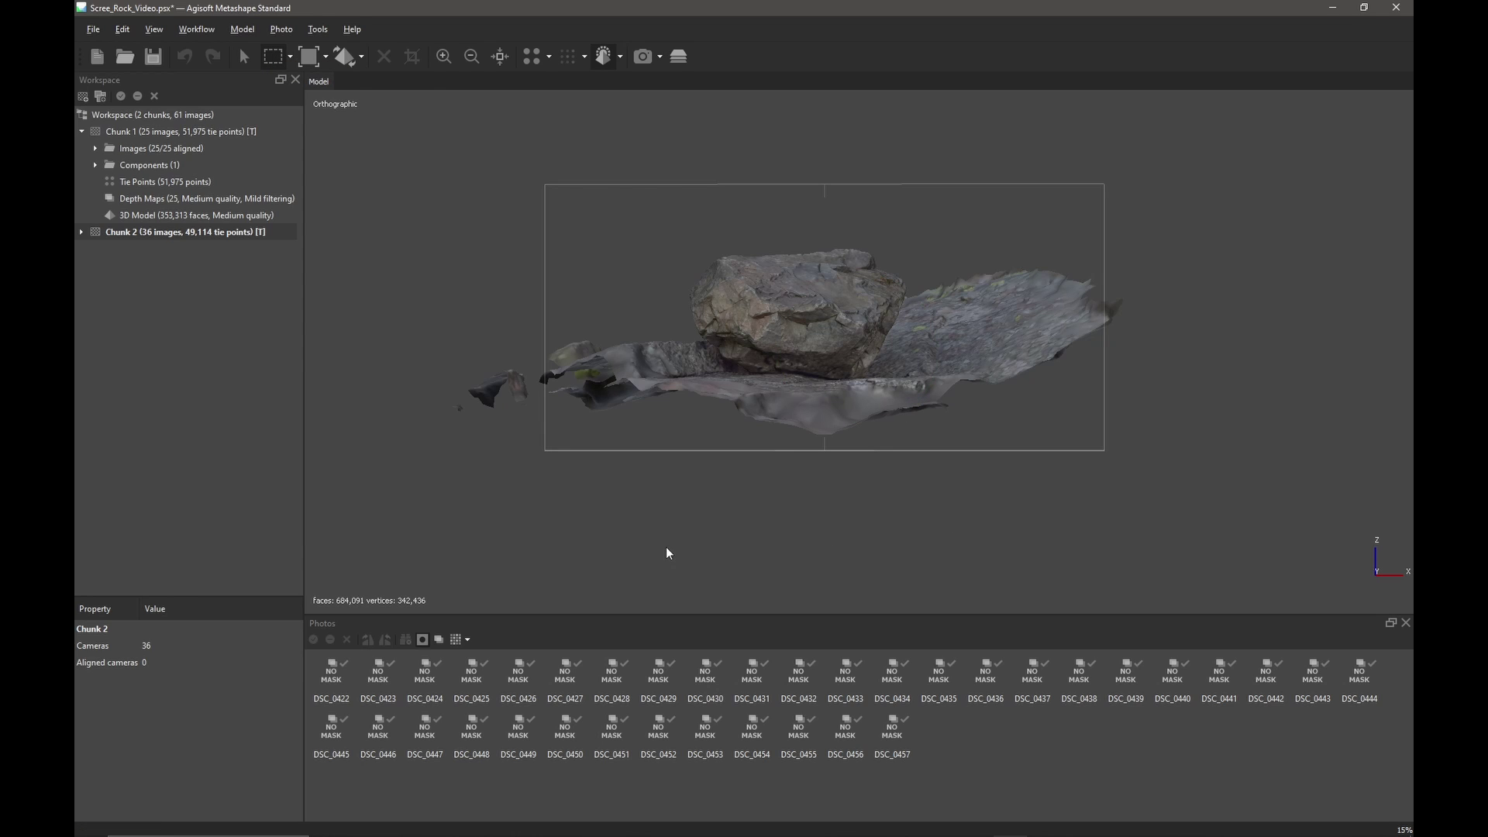
left_click_drag(388, 144, 681, 573)
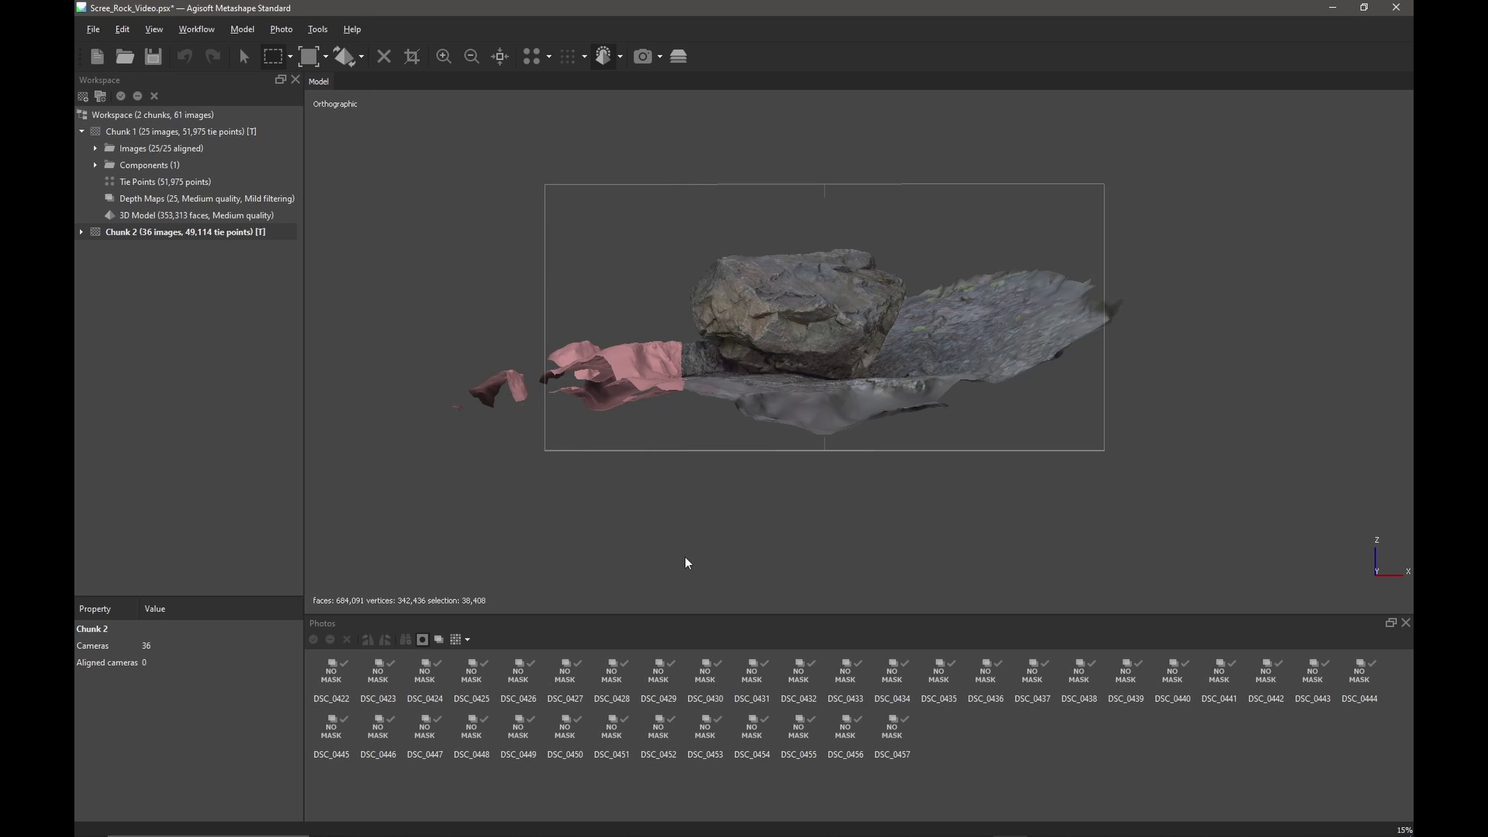
left_click_drag(492, 526, 1317, 340)
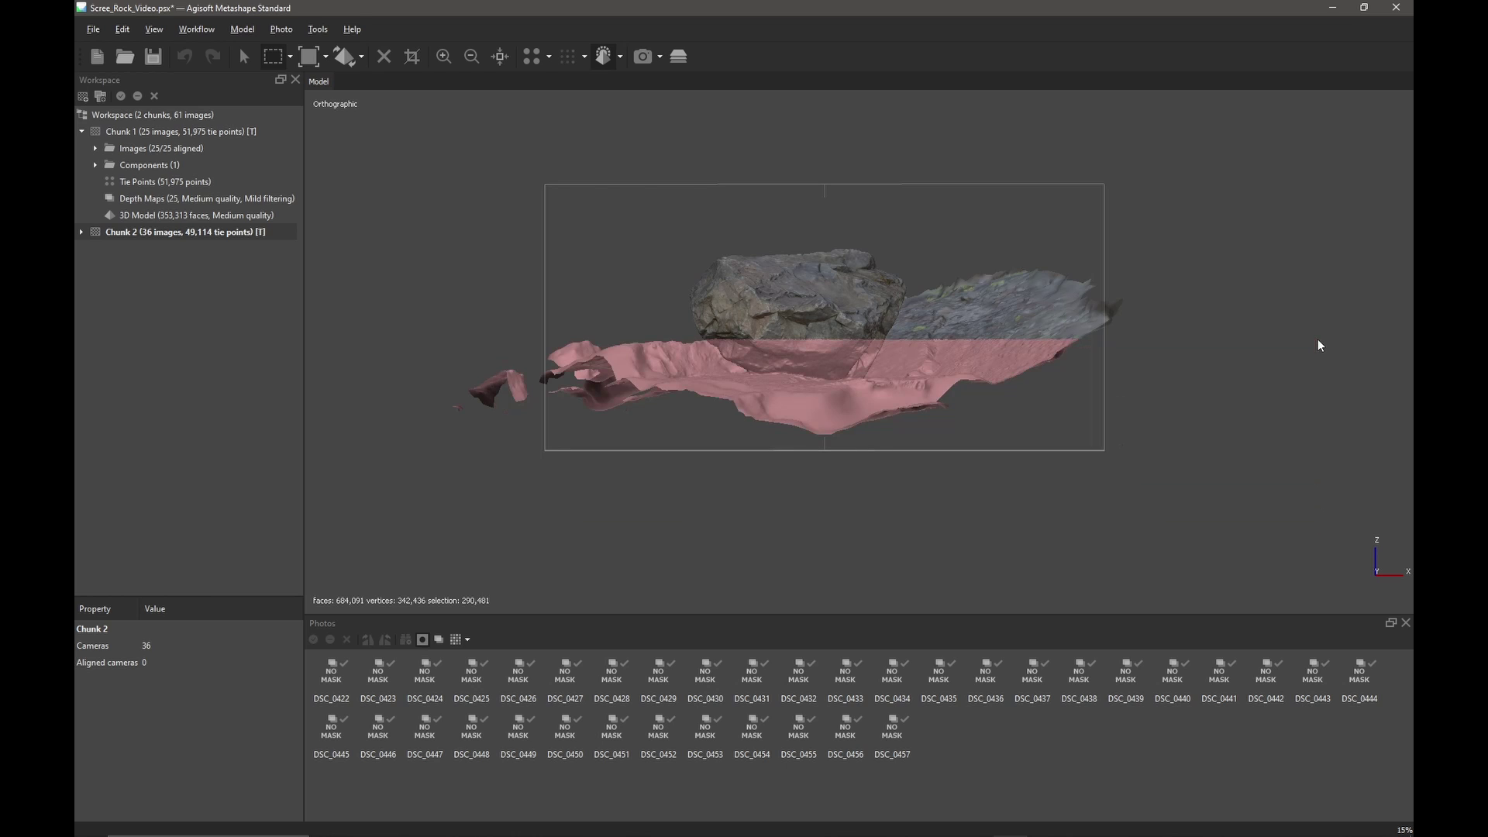
left_click_drag(1221, 160, 909, 528, "shift")
key("Delete")
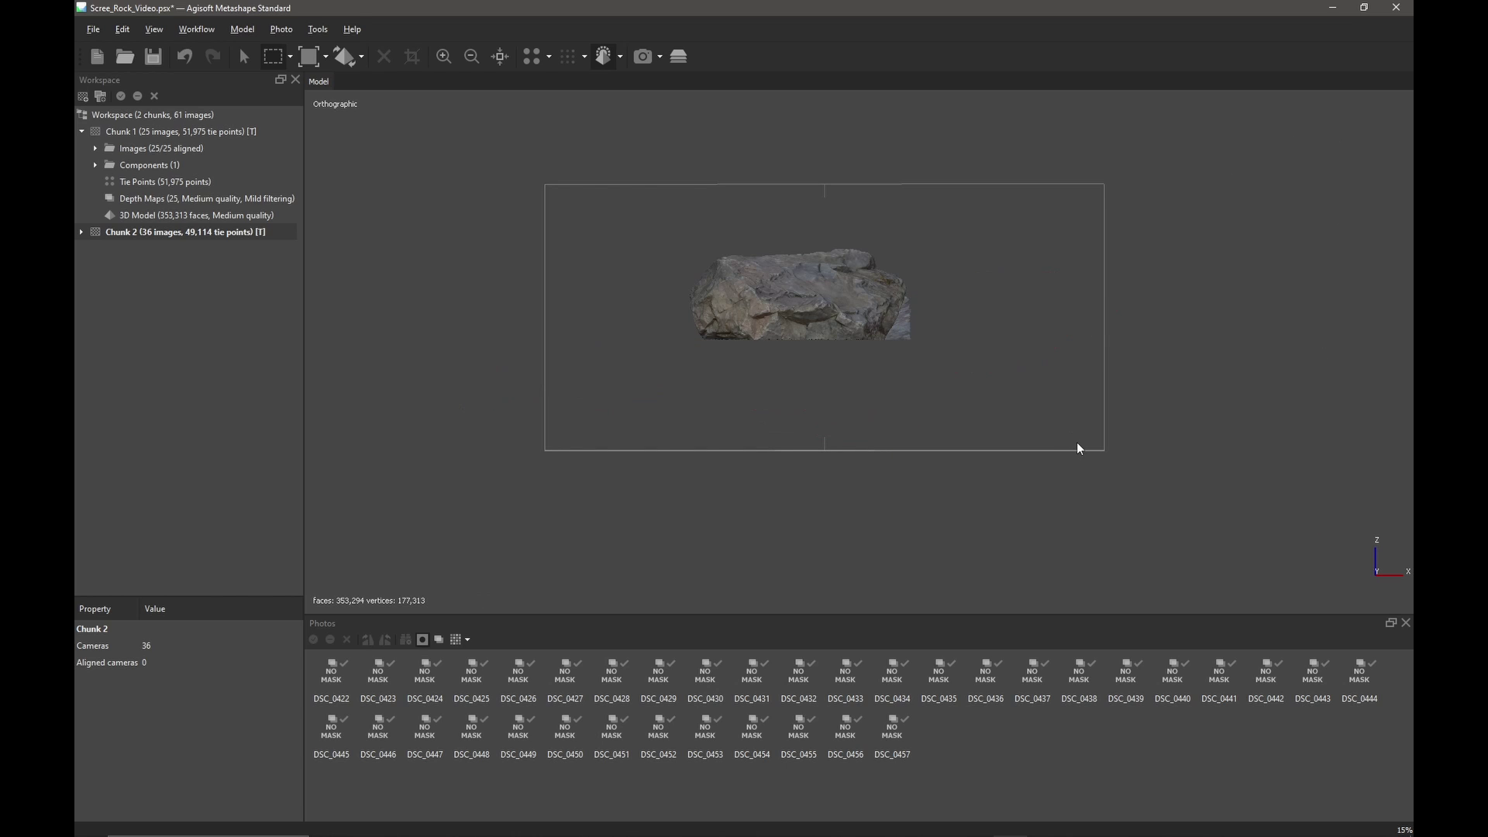
Step: From top view, select and delete the stray upper fragment, then return to front view
key("KP_7")
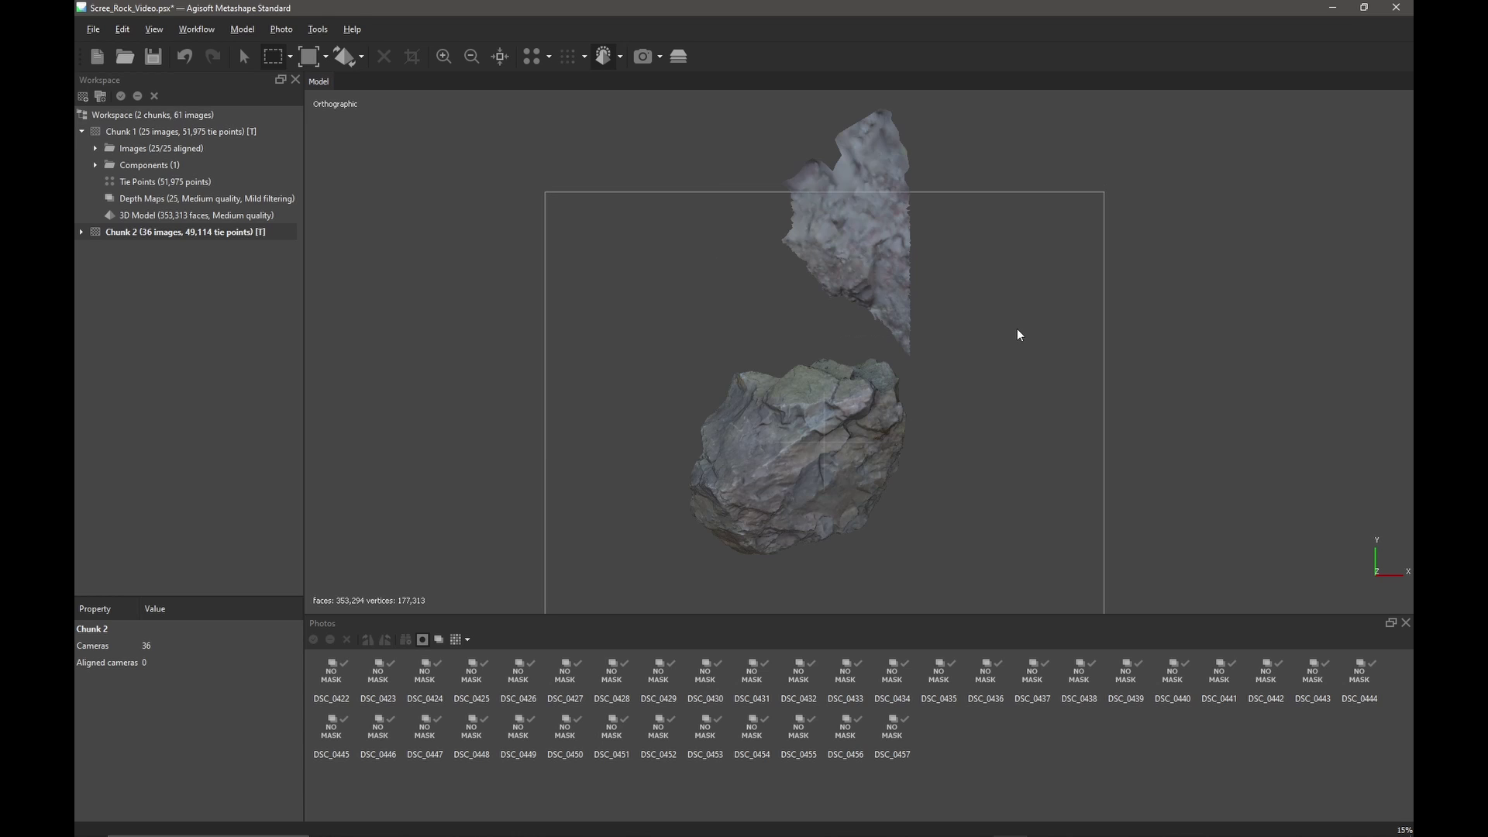
left_click_drag(717, 96, 1105, 357)
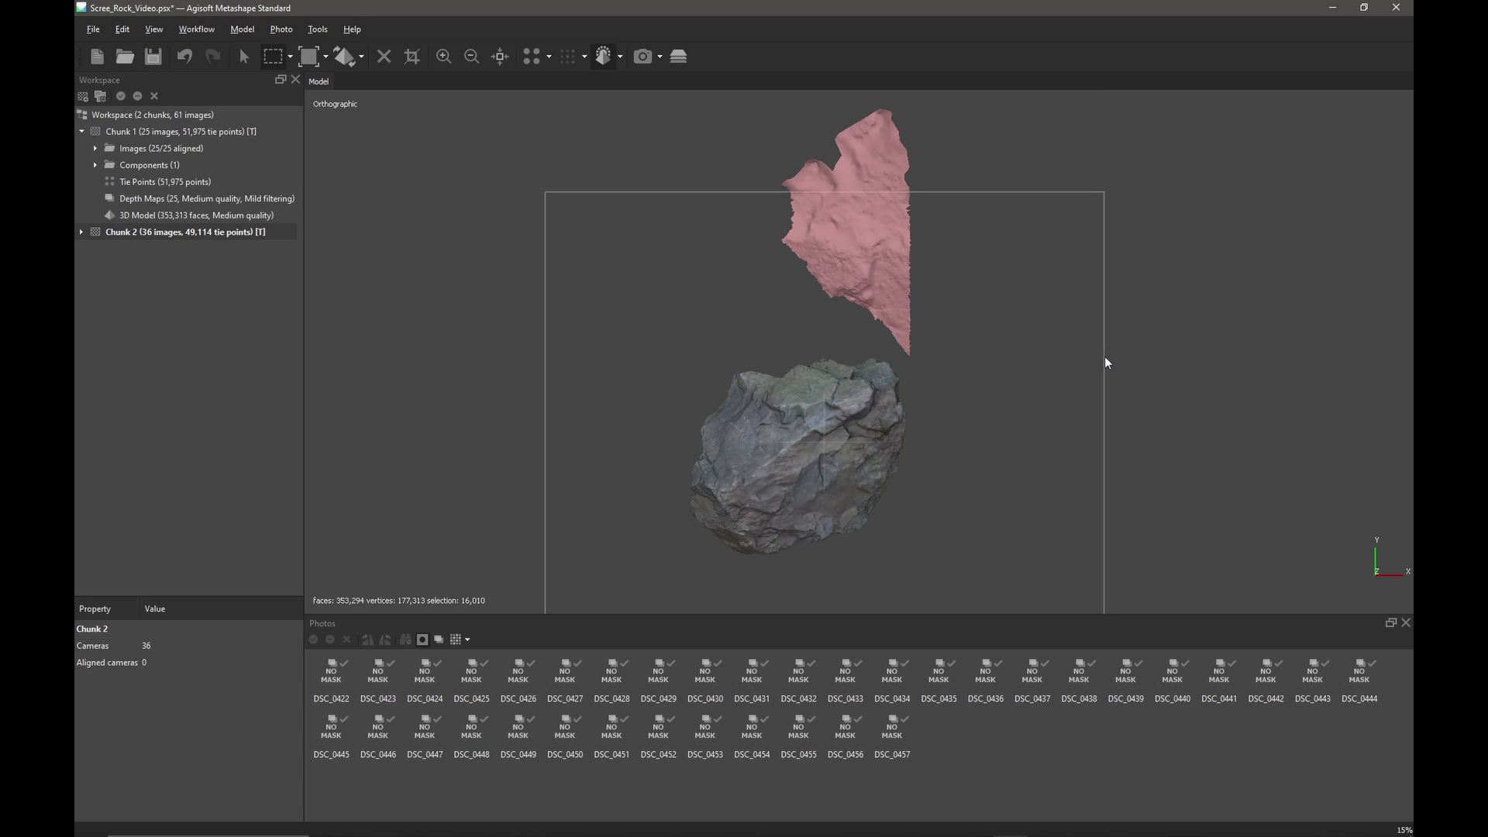
key("Delete")
key("KP_1")
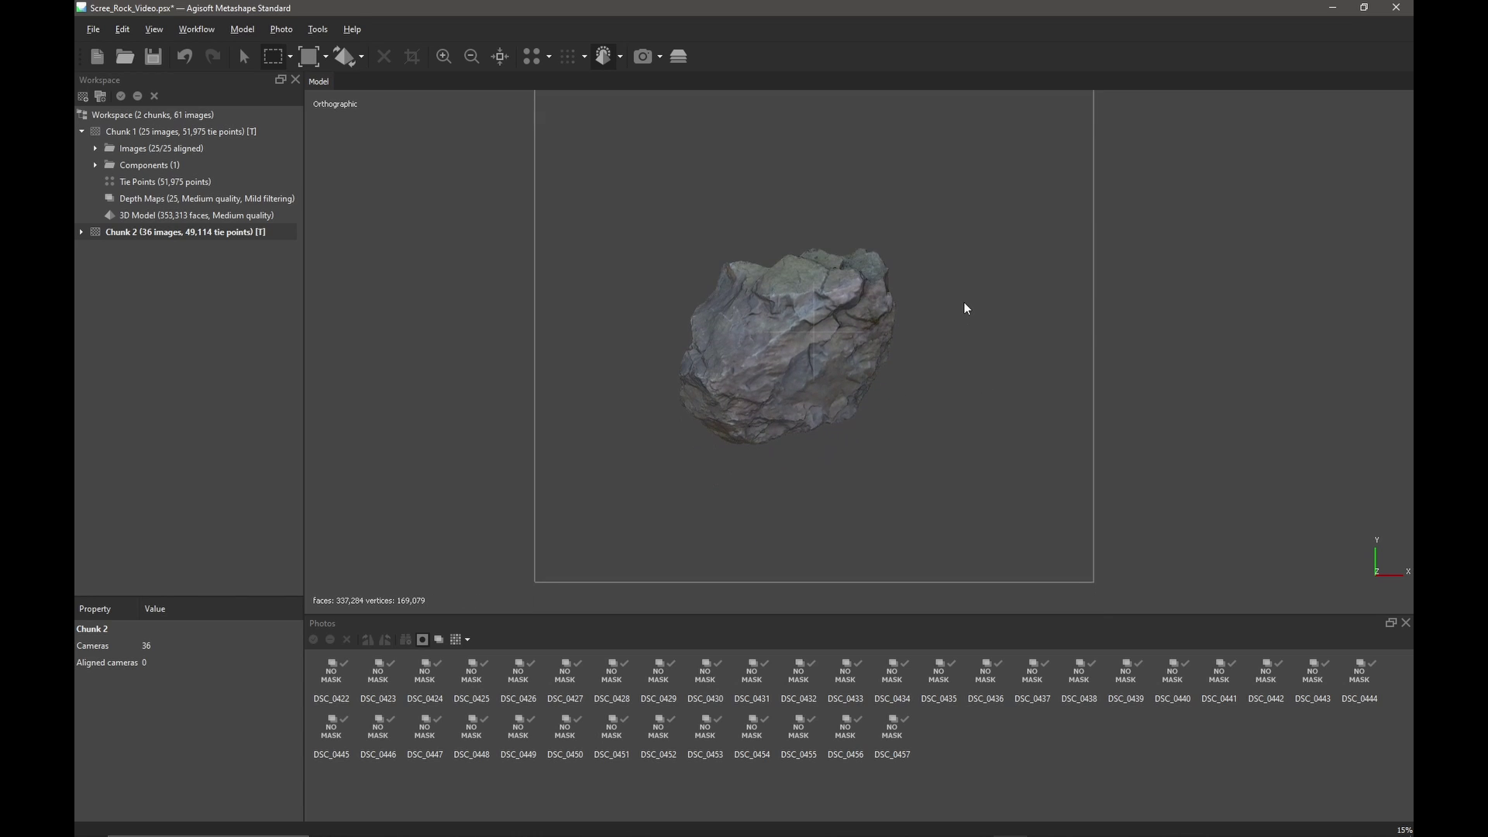
Step: Return to perspective view and pan, orbit and zoom around the cleaned Chunk 2 rock
key("KP_5")
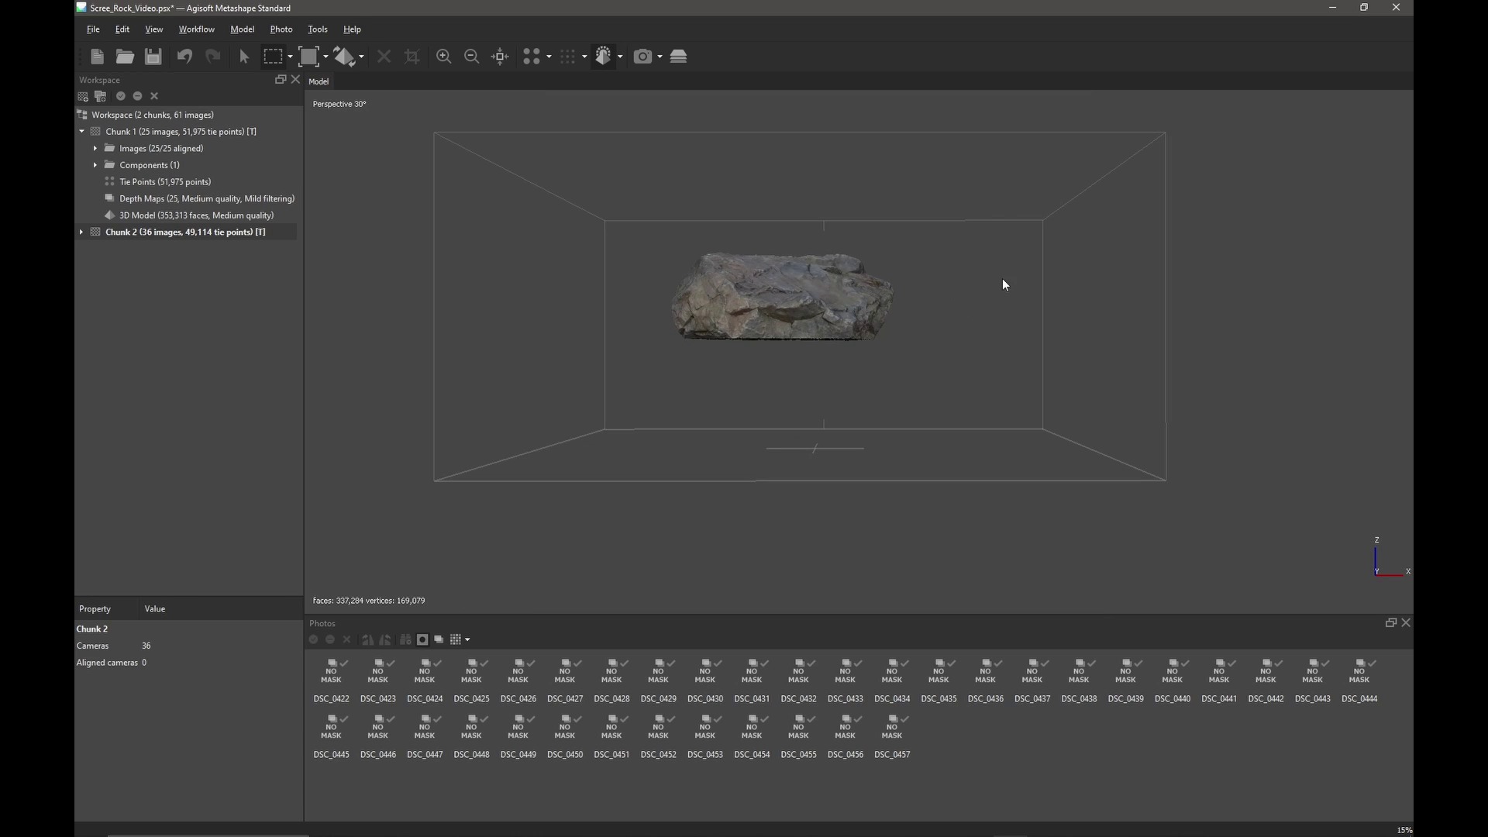
right_click_drag(1004, 284, 934, 298)
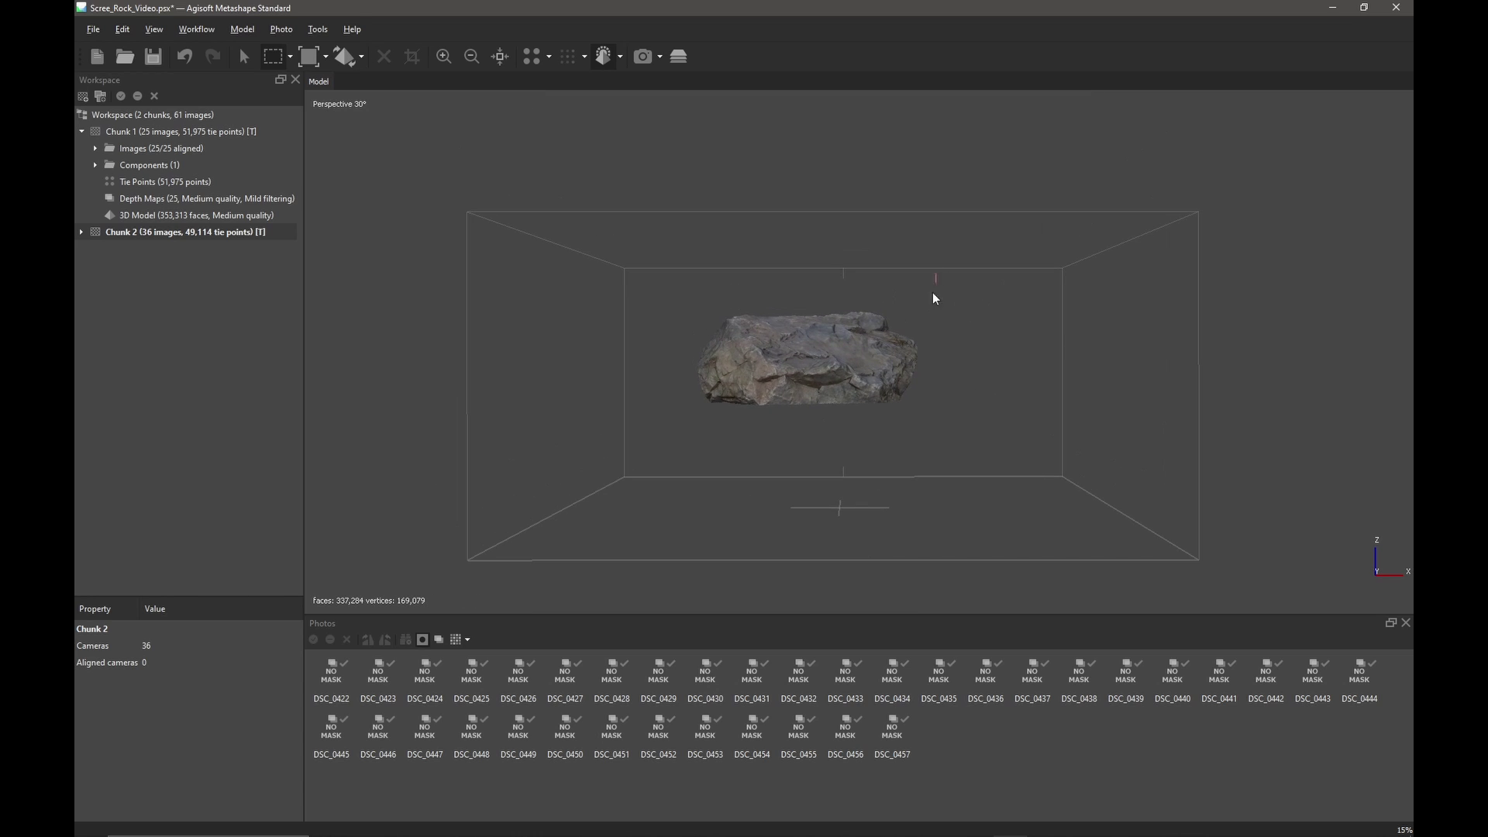
left_click(243, 56)
left_click_drag(953, 243, 914, 303)
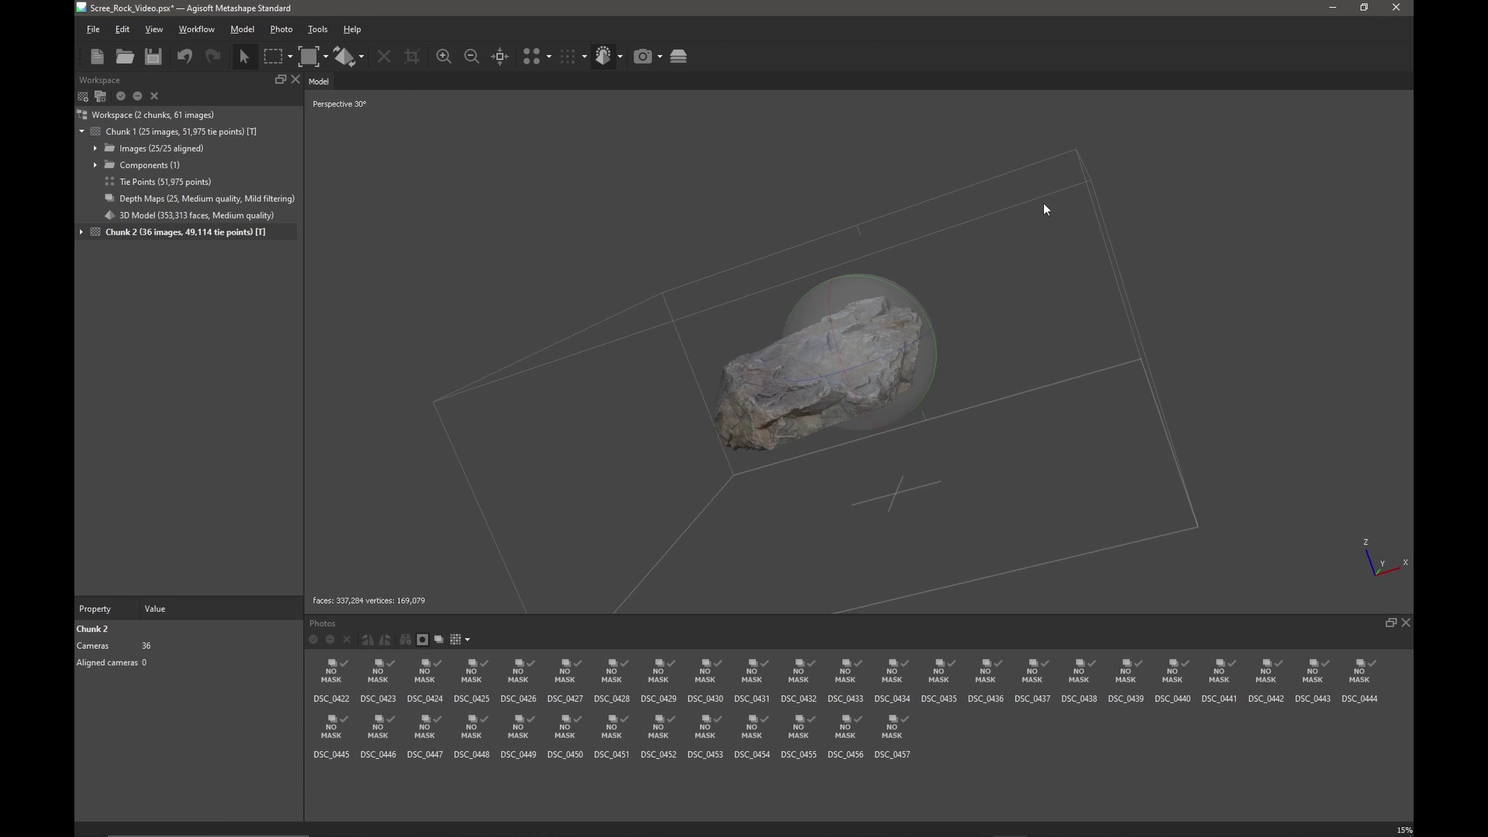
left_click_drag(1043, 208, 903, 449)
scroll(820, 461, "up", 5)
left_click_drag(881, 306, 981, 344)
scroll(922, 332, "down", 5)
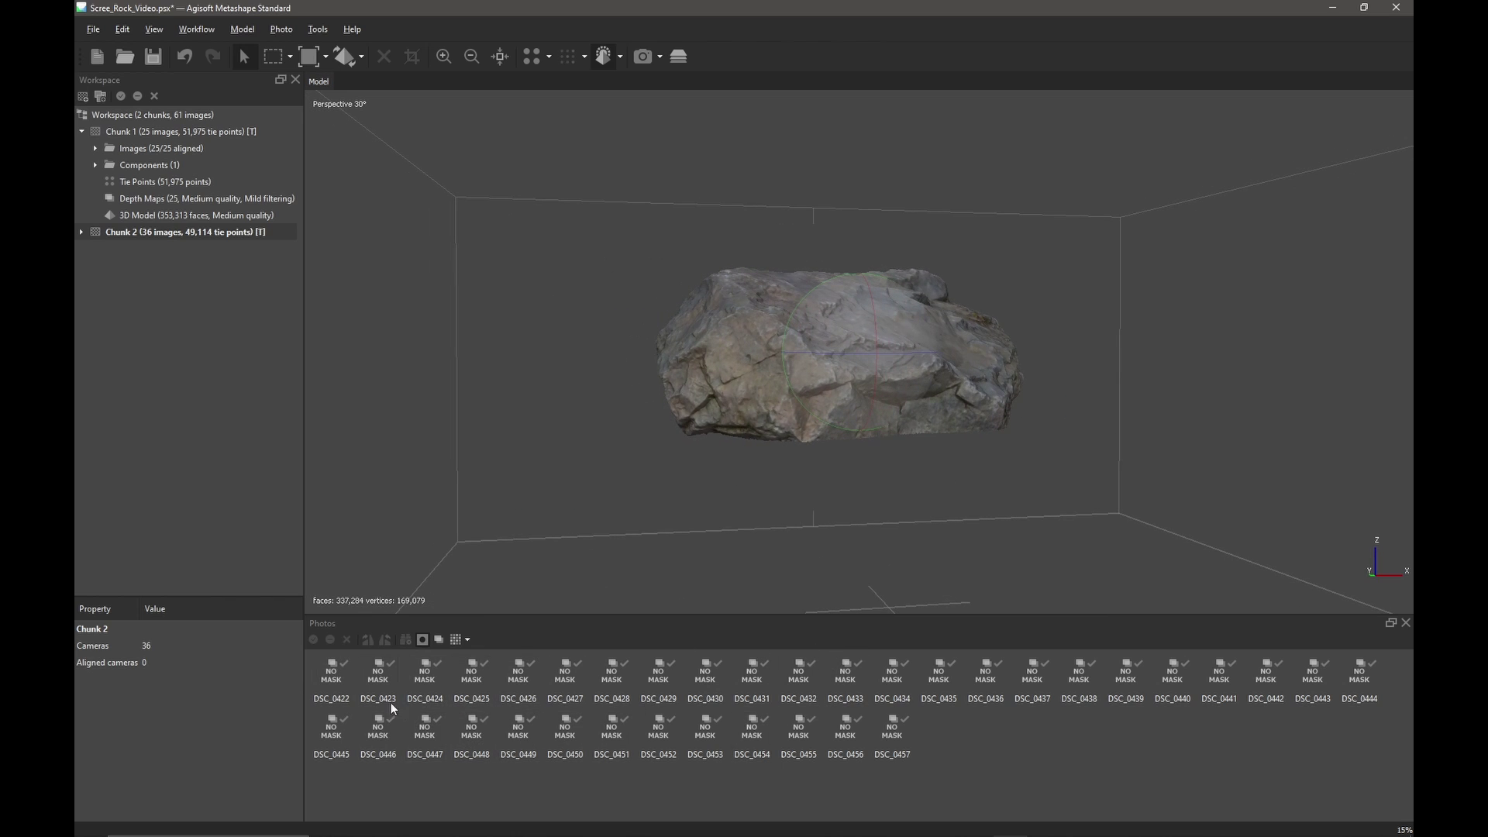
Step: Import masks From Model onto all 36 Chunk 2 photos, applying to All images
right_click(334, 678)
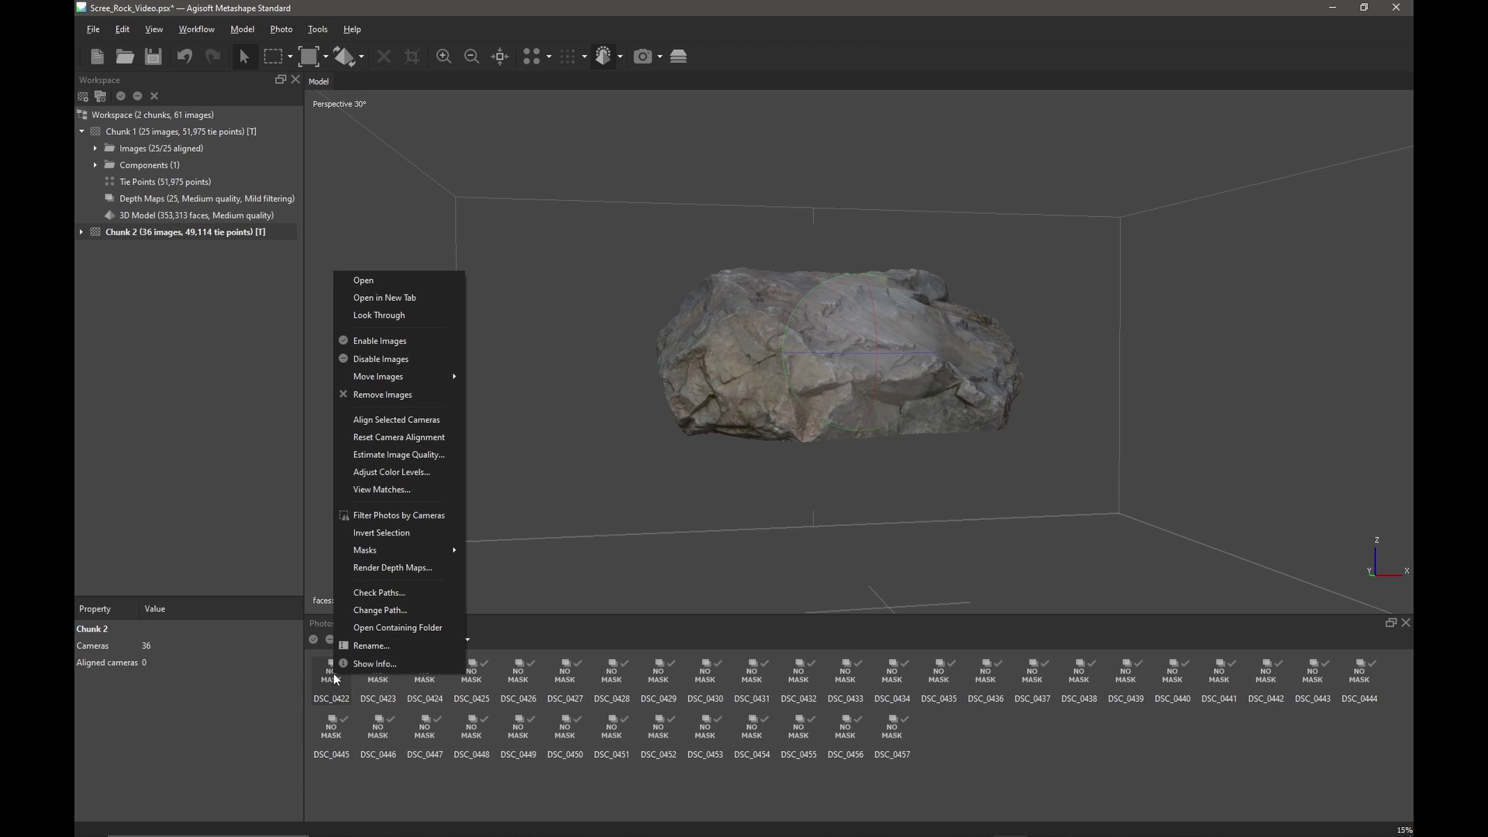
mouse_move(379, 552)
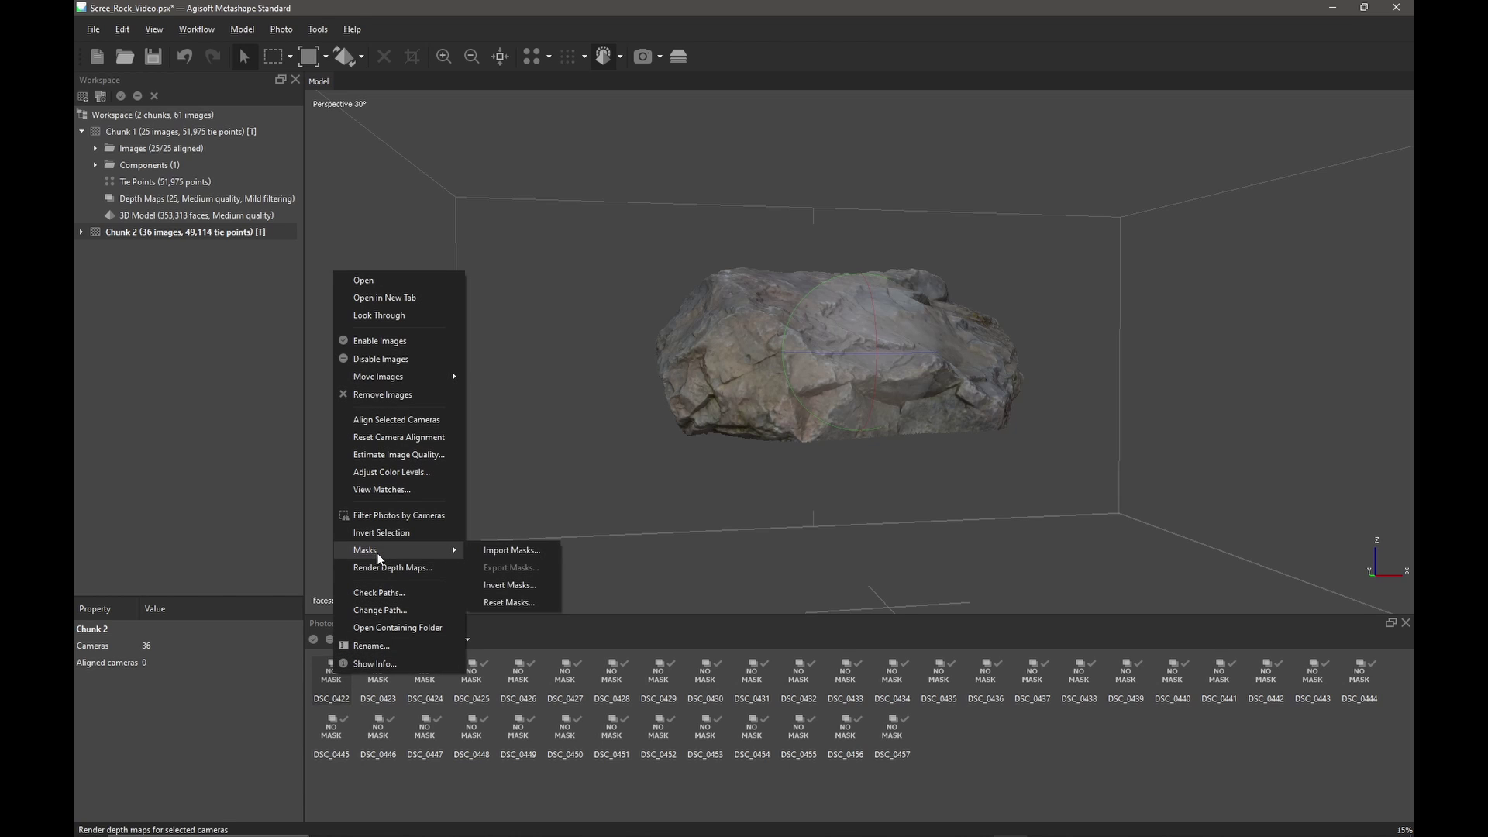
left_click(511, 551)
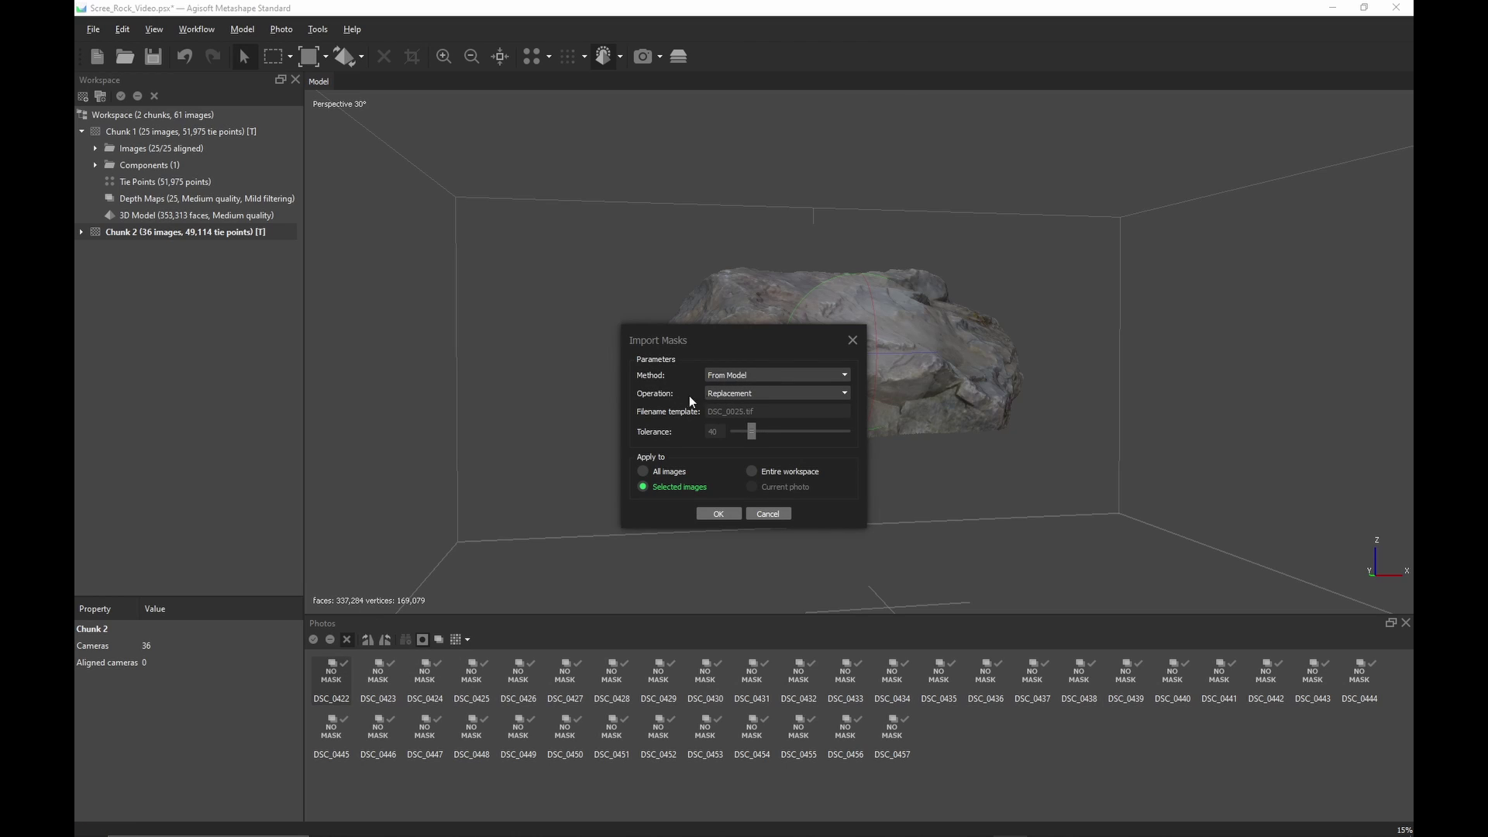
left_click(643, 471)
left_click(718, 516)
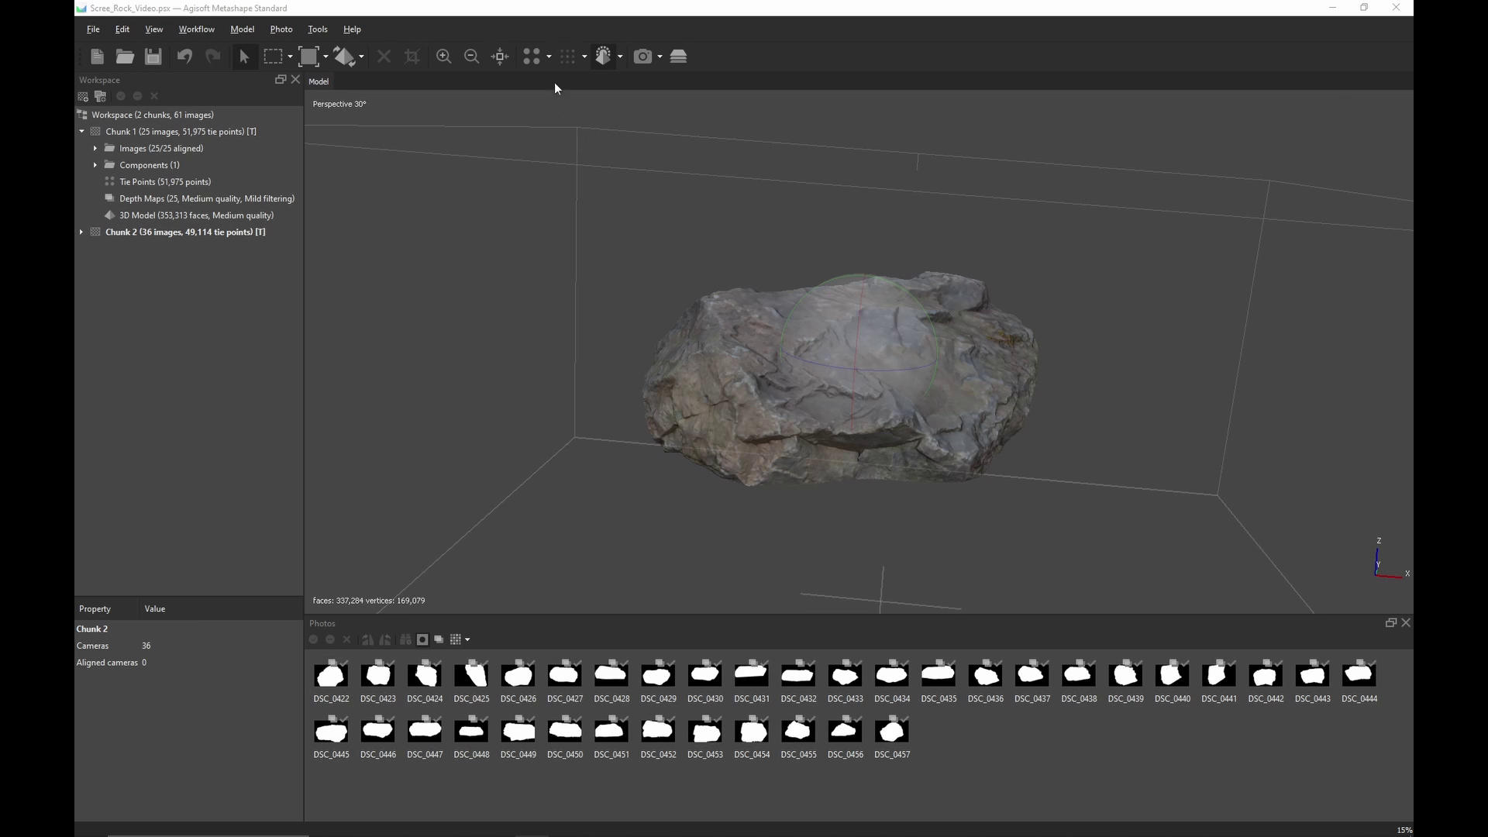
Step: Run Align Chunks on Chunk 1 and Chunk 2 with masks applied to Key points
left_click(529, 16)
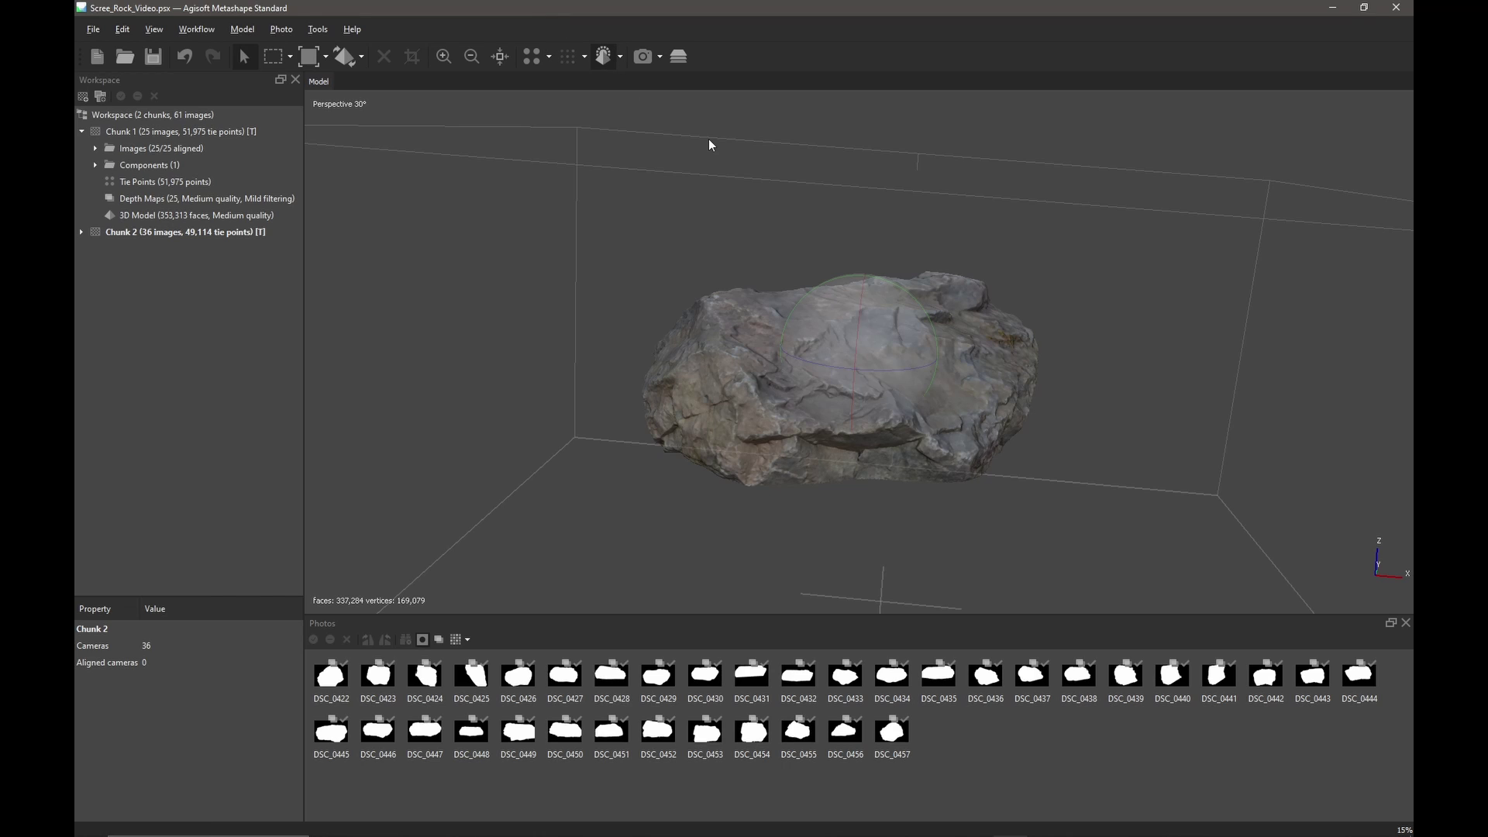
left_click(189, 29)
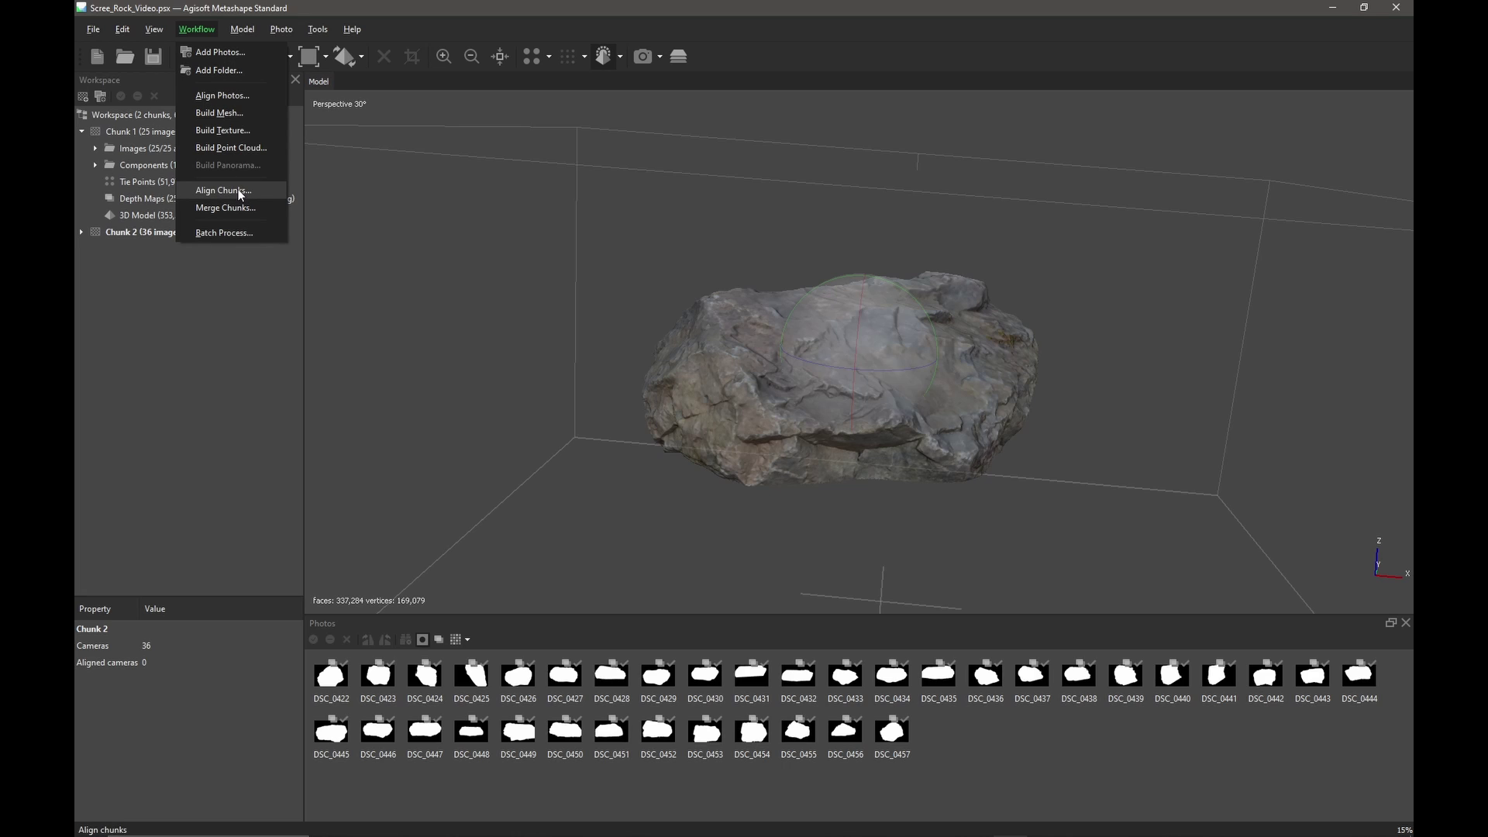
left_click(224, 191)
left_click_drag(735, 300, 717, 247)
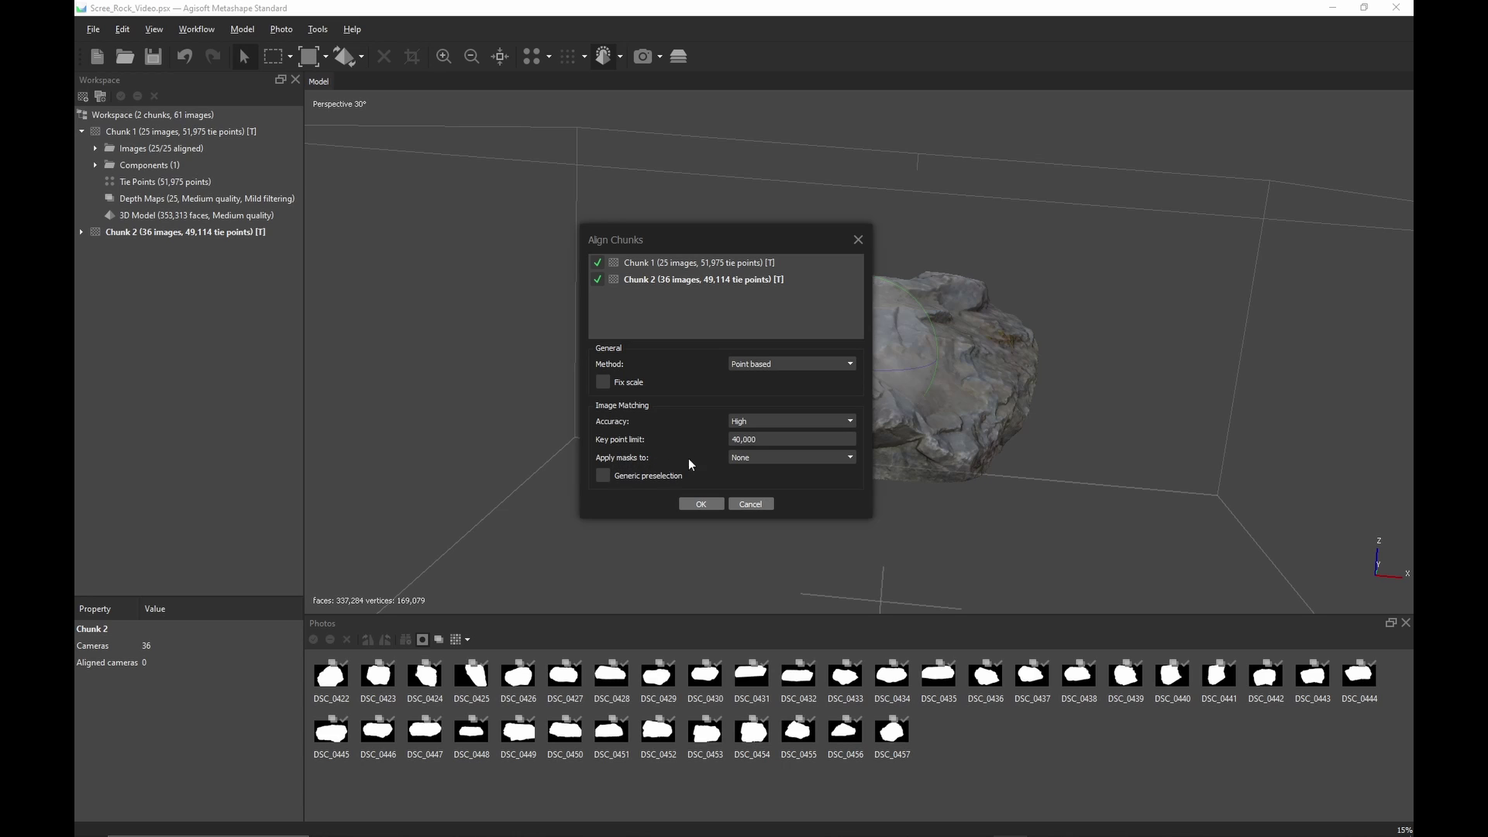
left_click(761, 457)
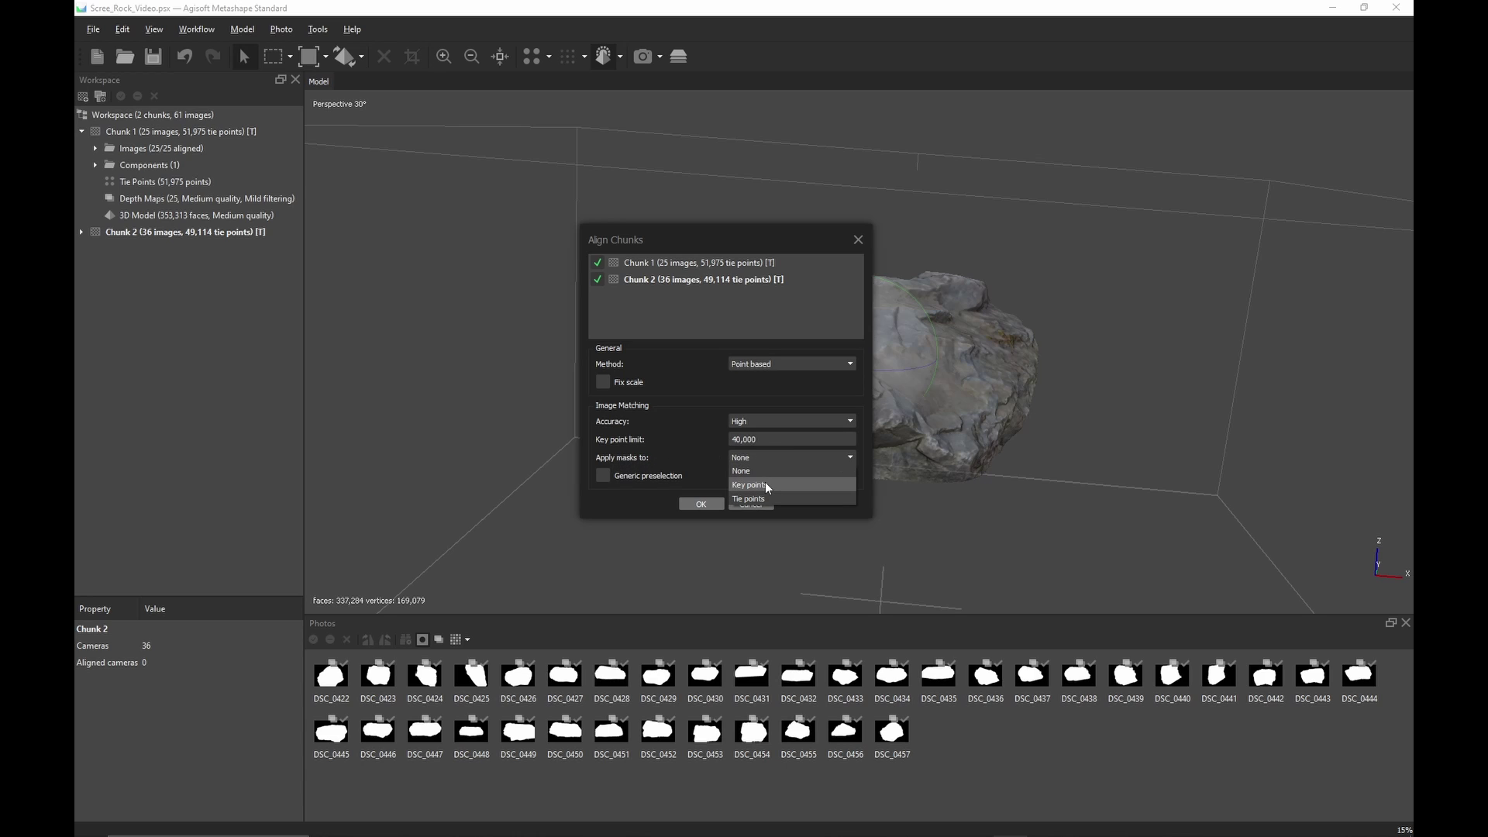
left_click(764, 481)
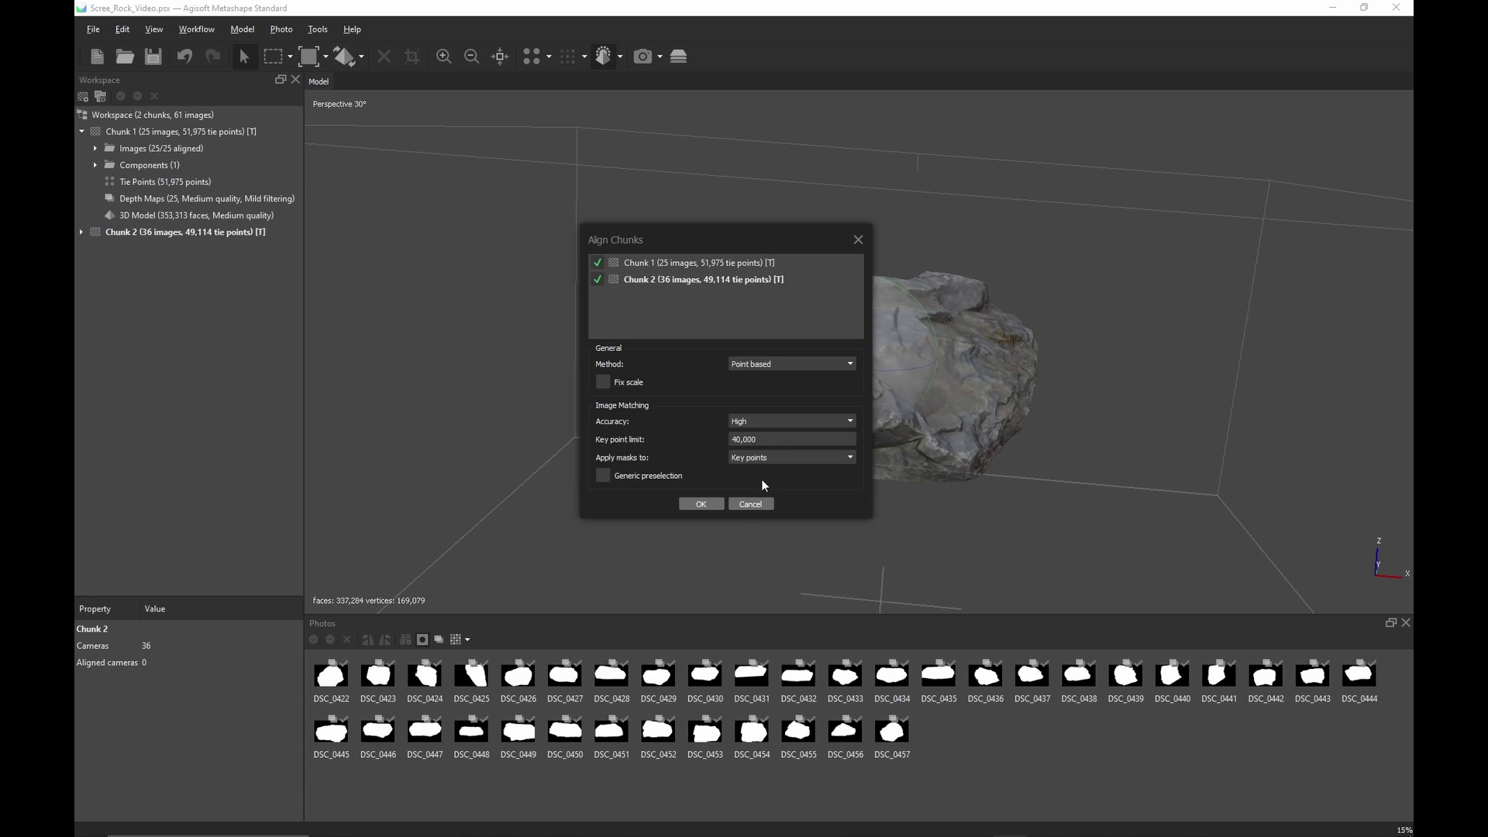
left_click(705, 505)
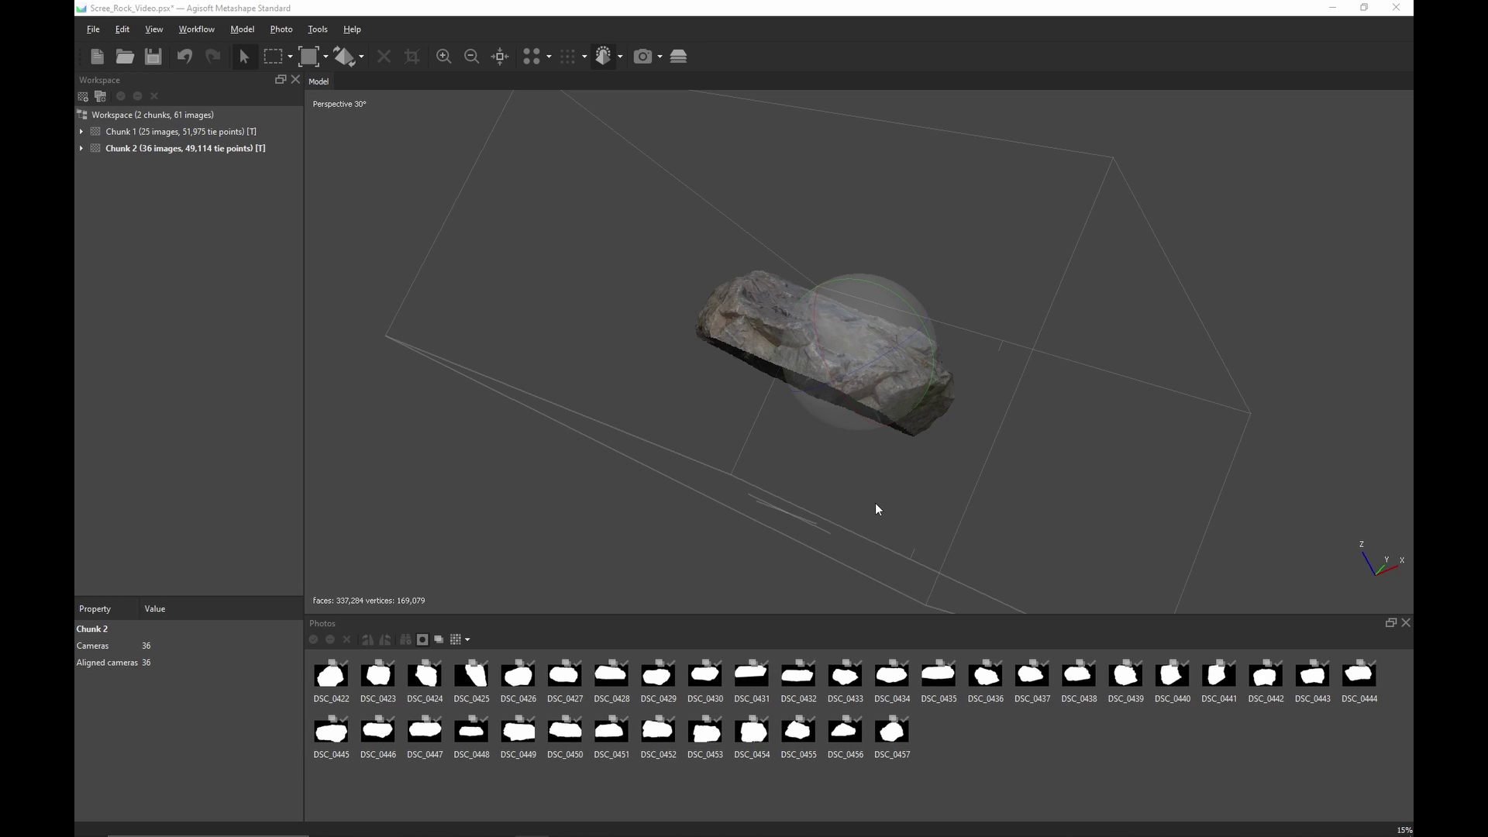
double_click(128, 131)
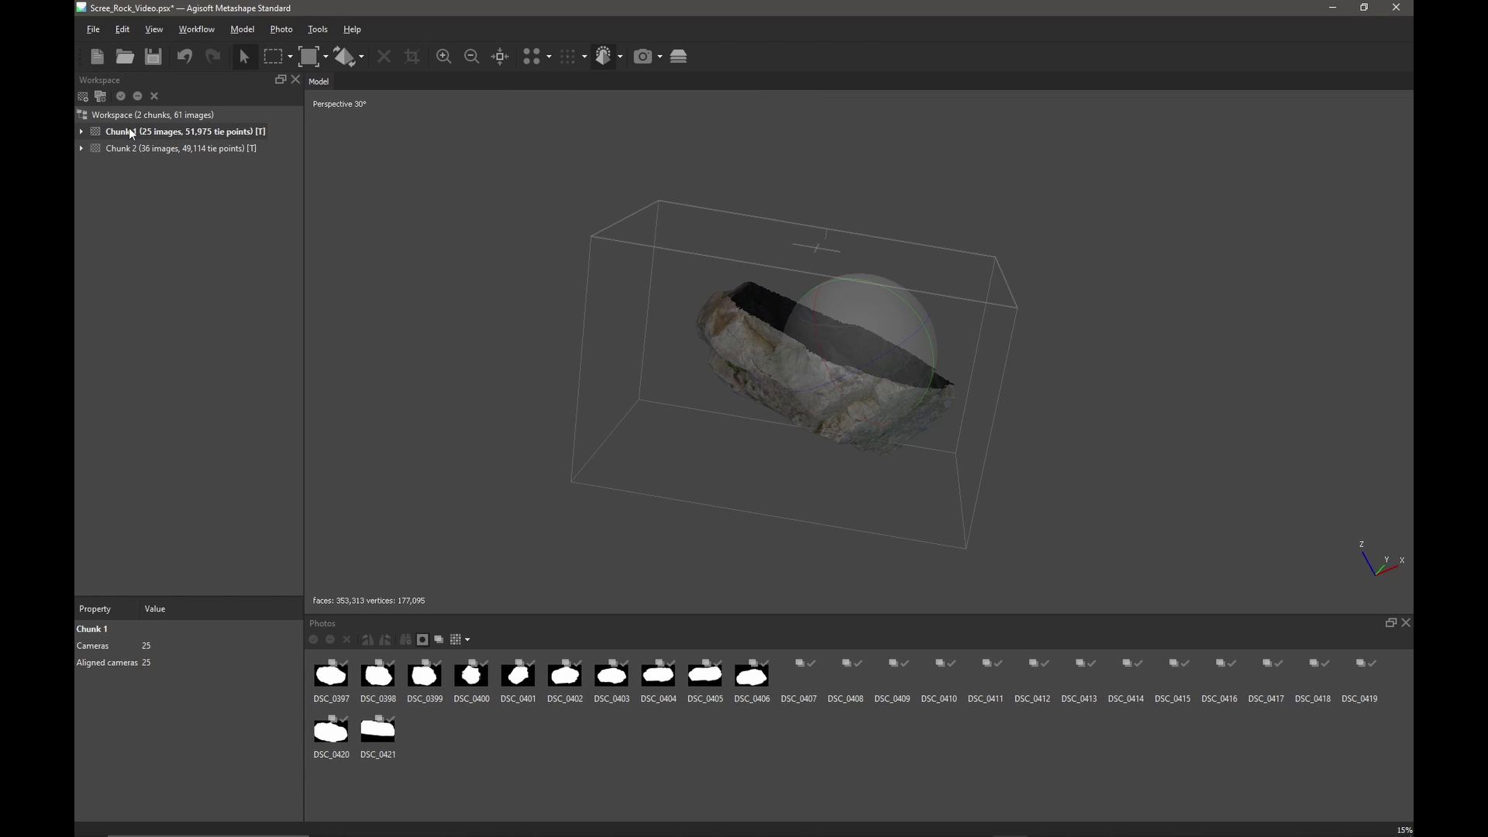
double_click(127, 147)
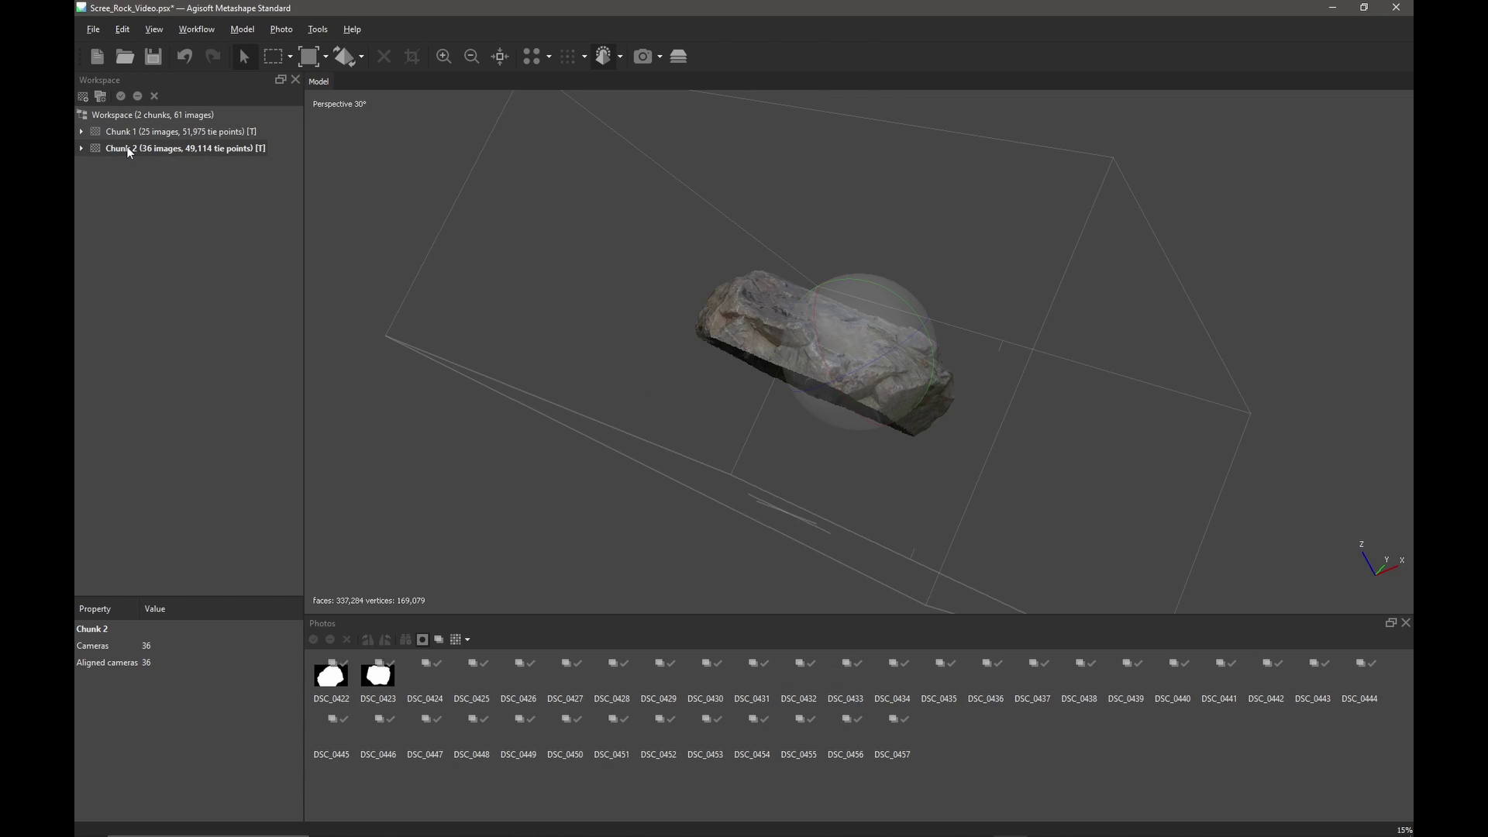
double_click(132, 131)
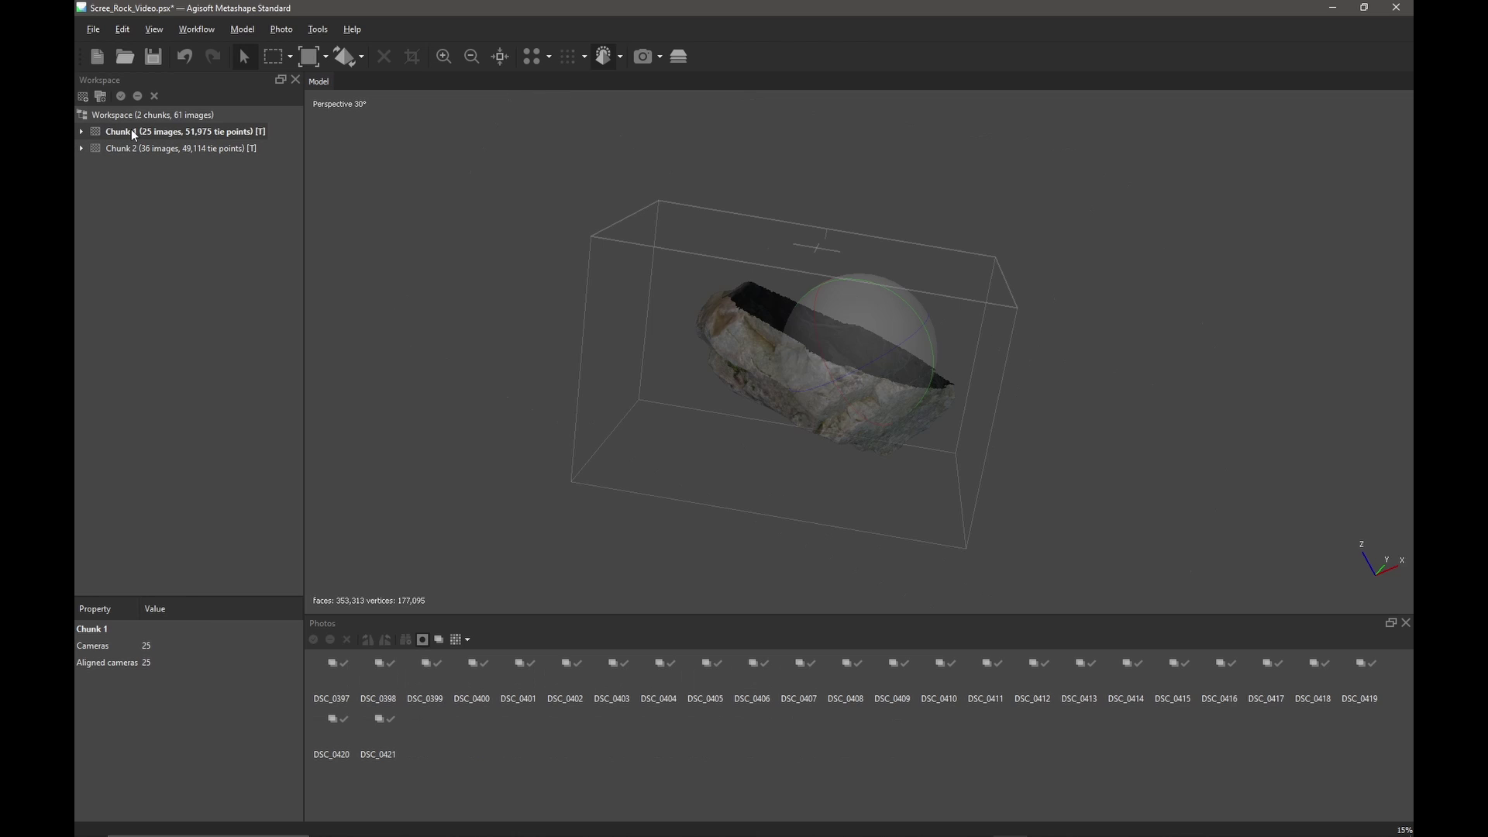
double_click(129, 147)
double_click(127, 130)
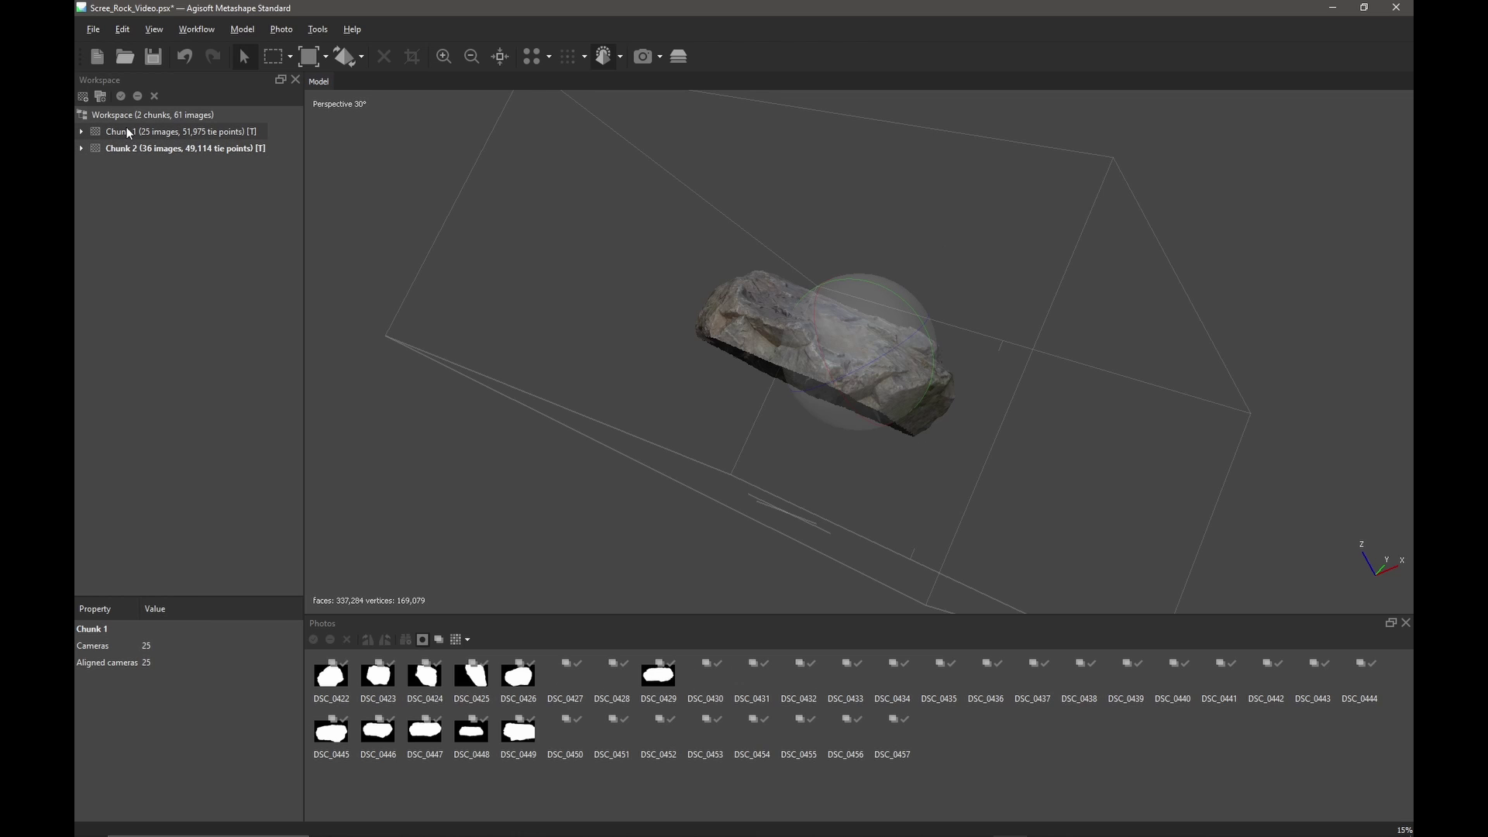
double_click(123, 148)
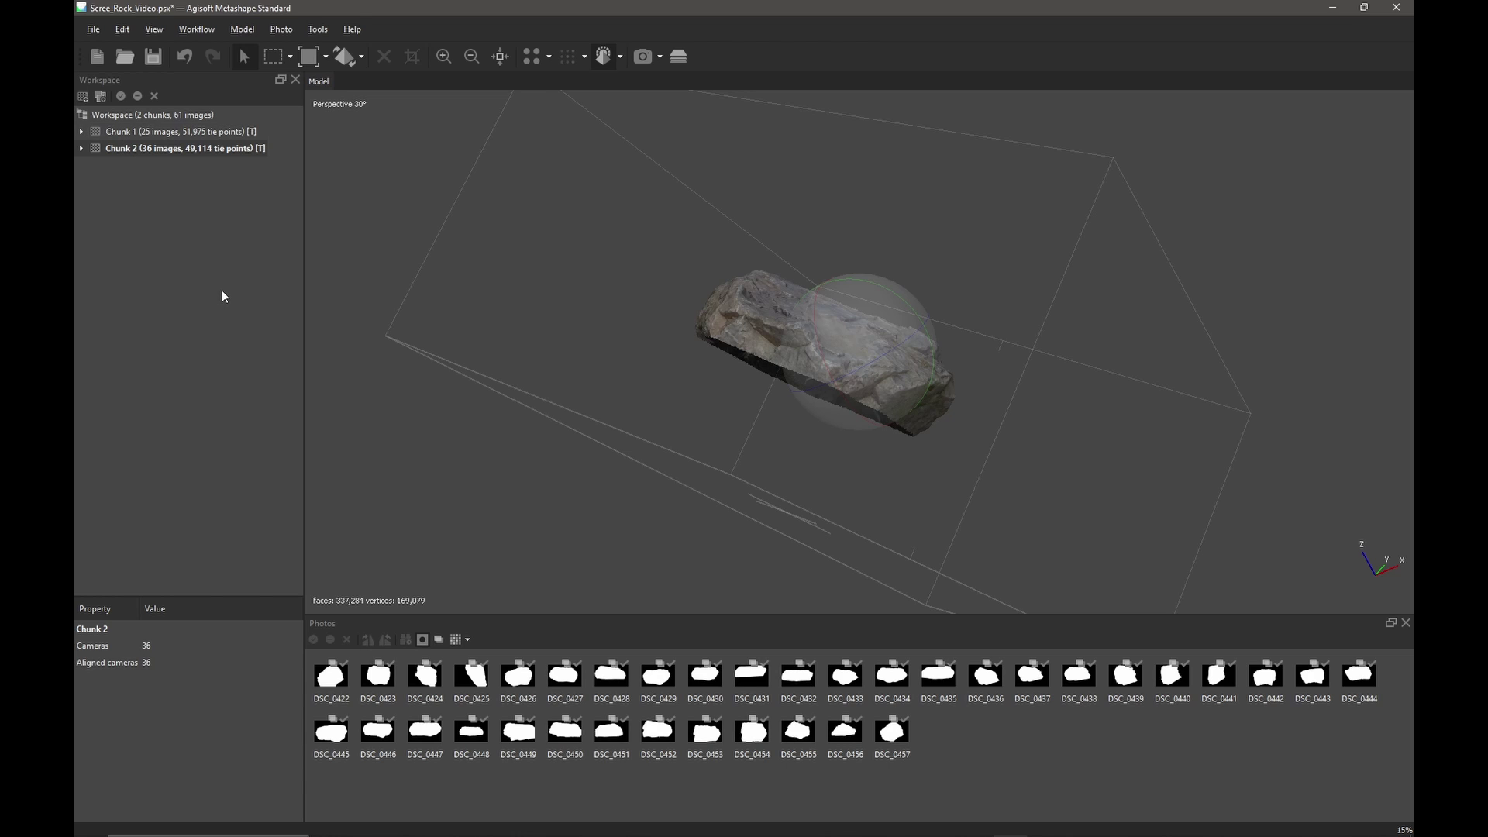
Step: Merge Chunk 1 and Chunk 2 into a 61-image Merged Chunk and orbit the result
left_click(197, 29)
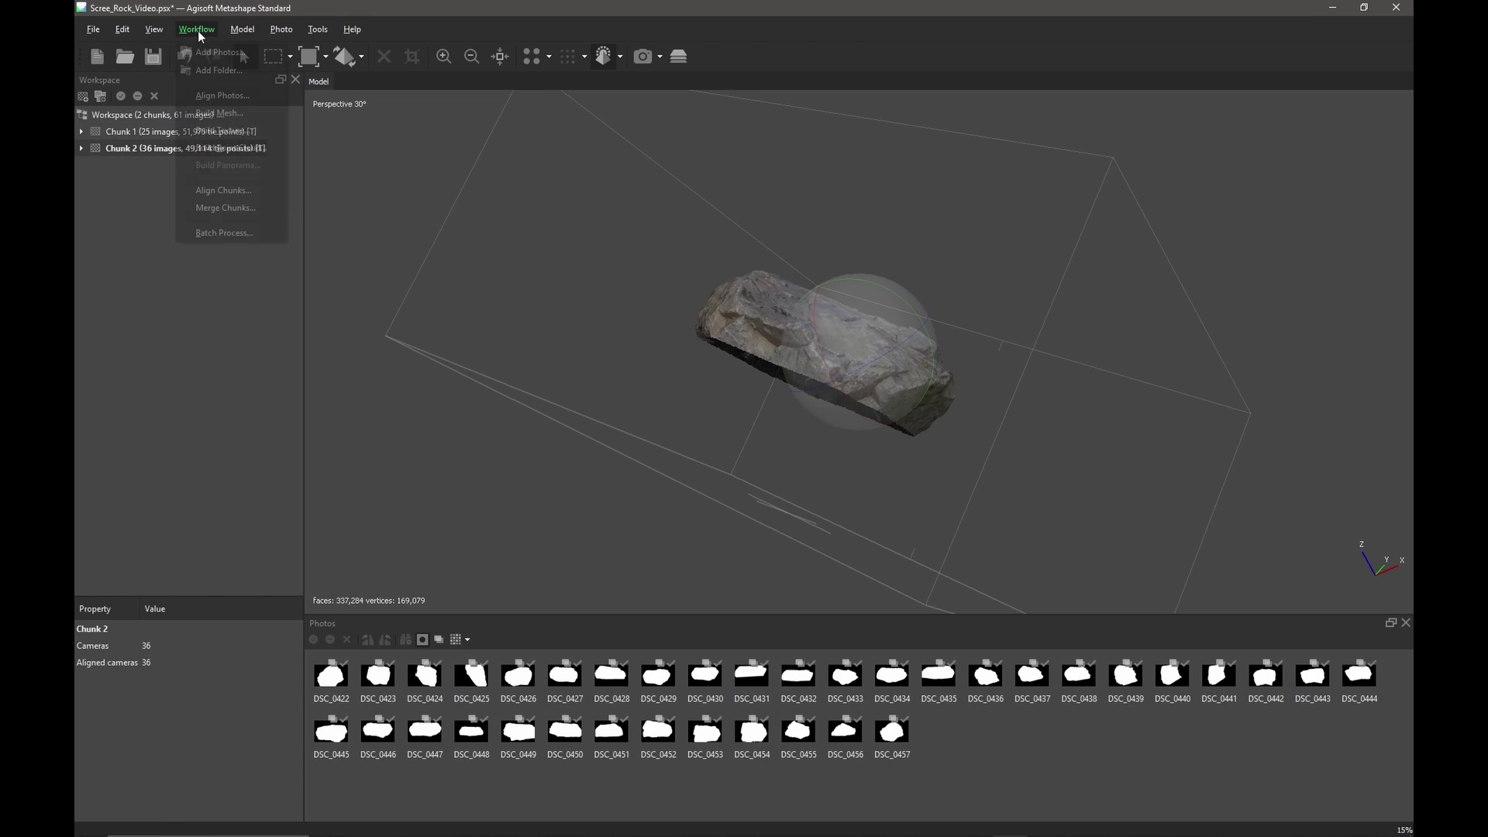
left_click(257, 207)
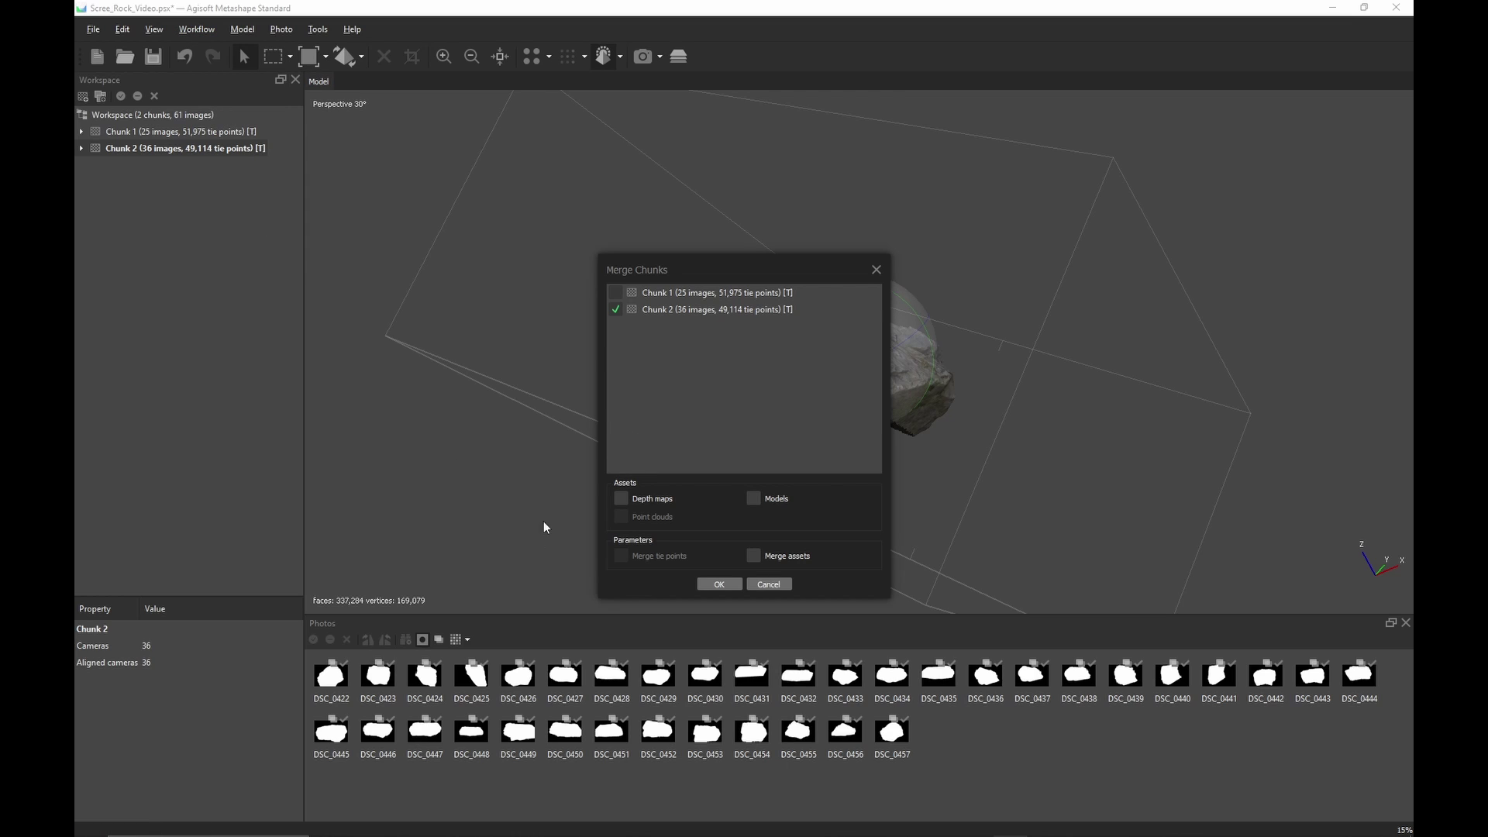
left_click(617, 294)
left_click(720, 584)
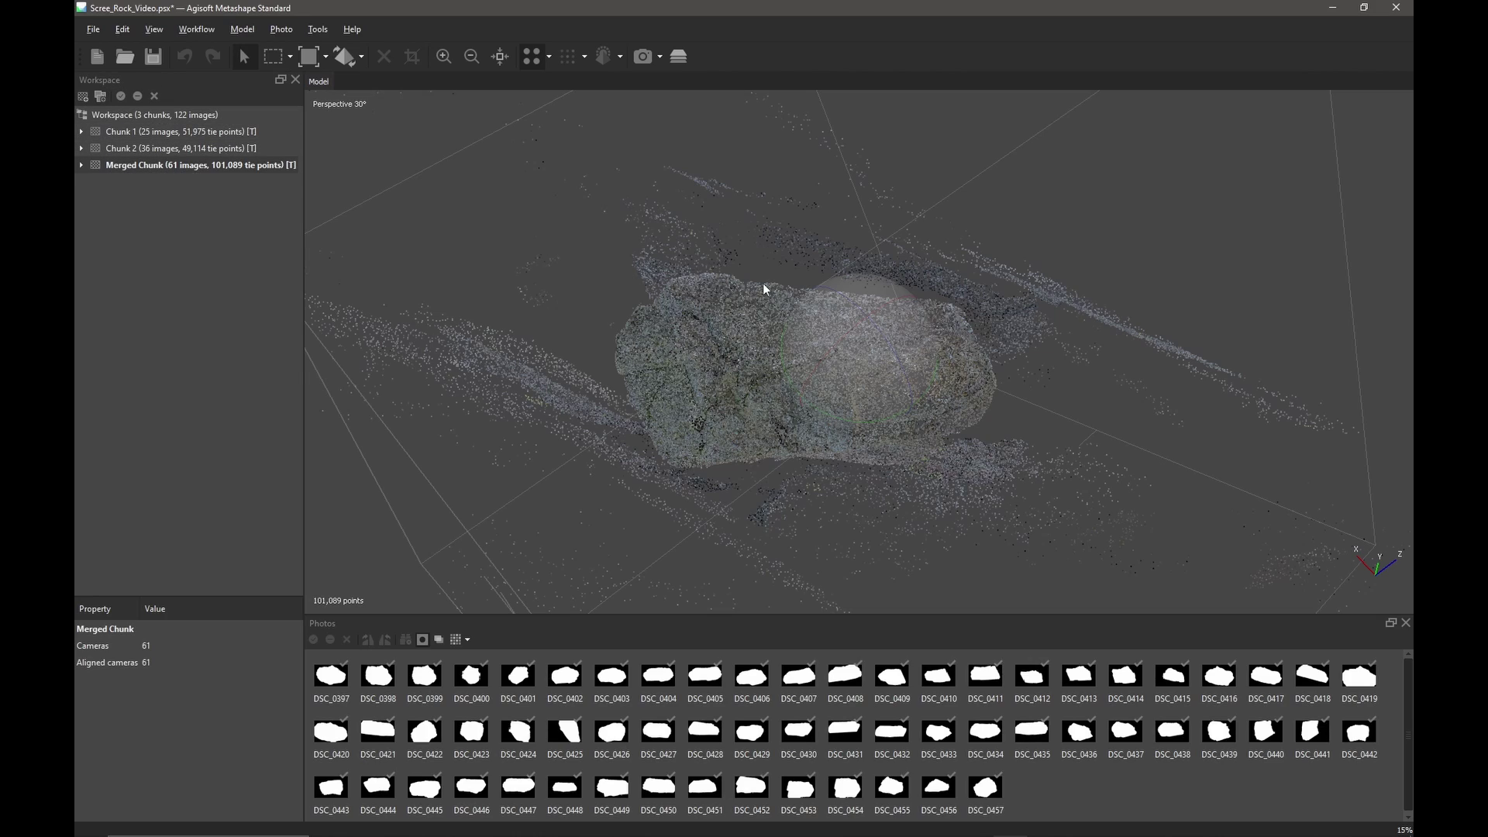
left_click_drag(767, 234, 804, 323)
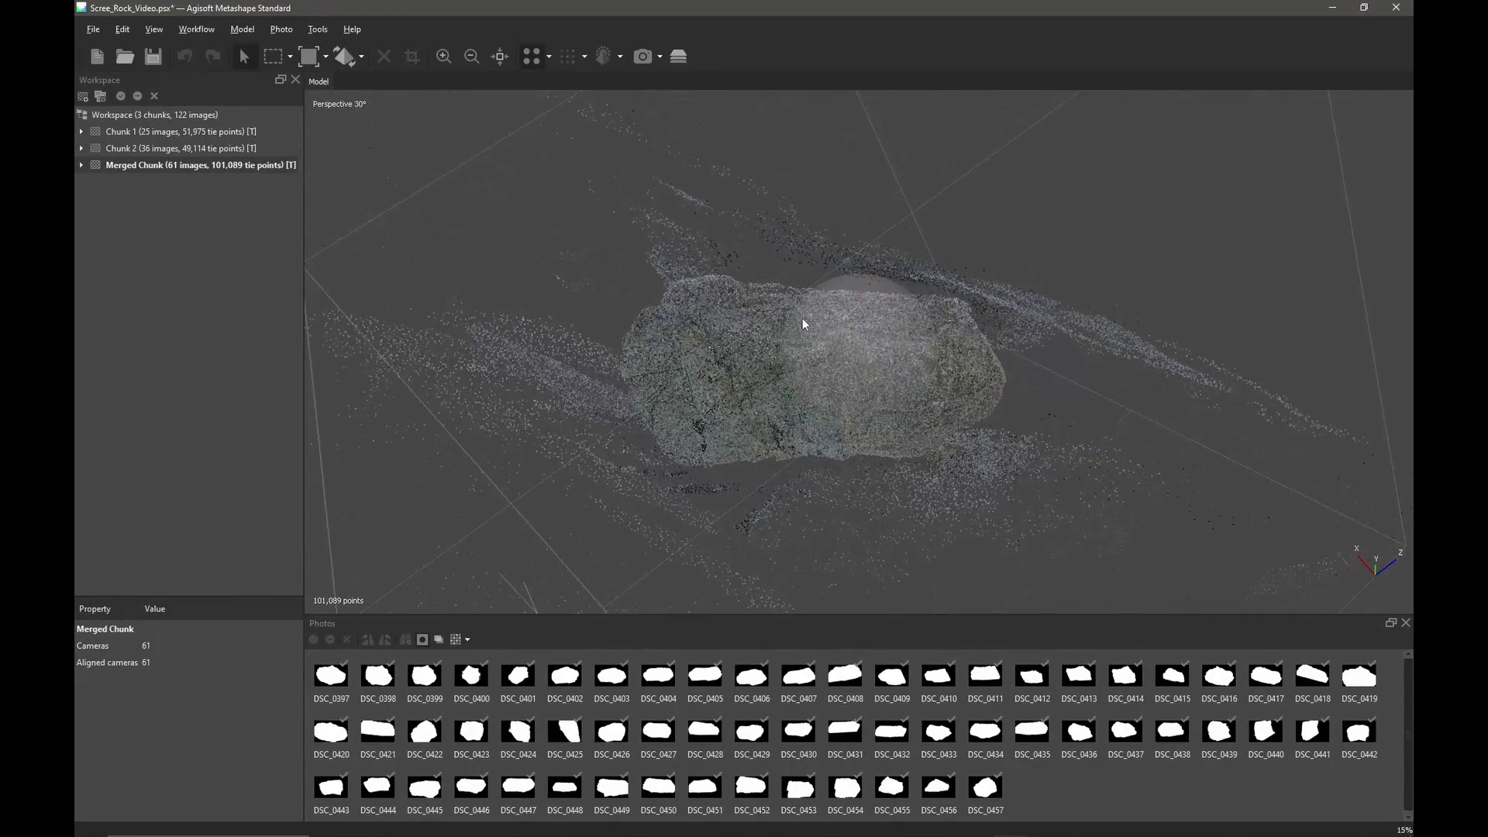
Step: Build Merged Chunk's mesh from Depth maps and display it in Model Shaded mode
left_click(207, 31)
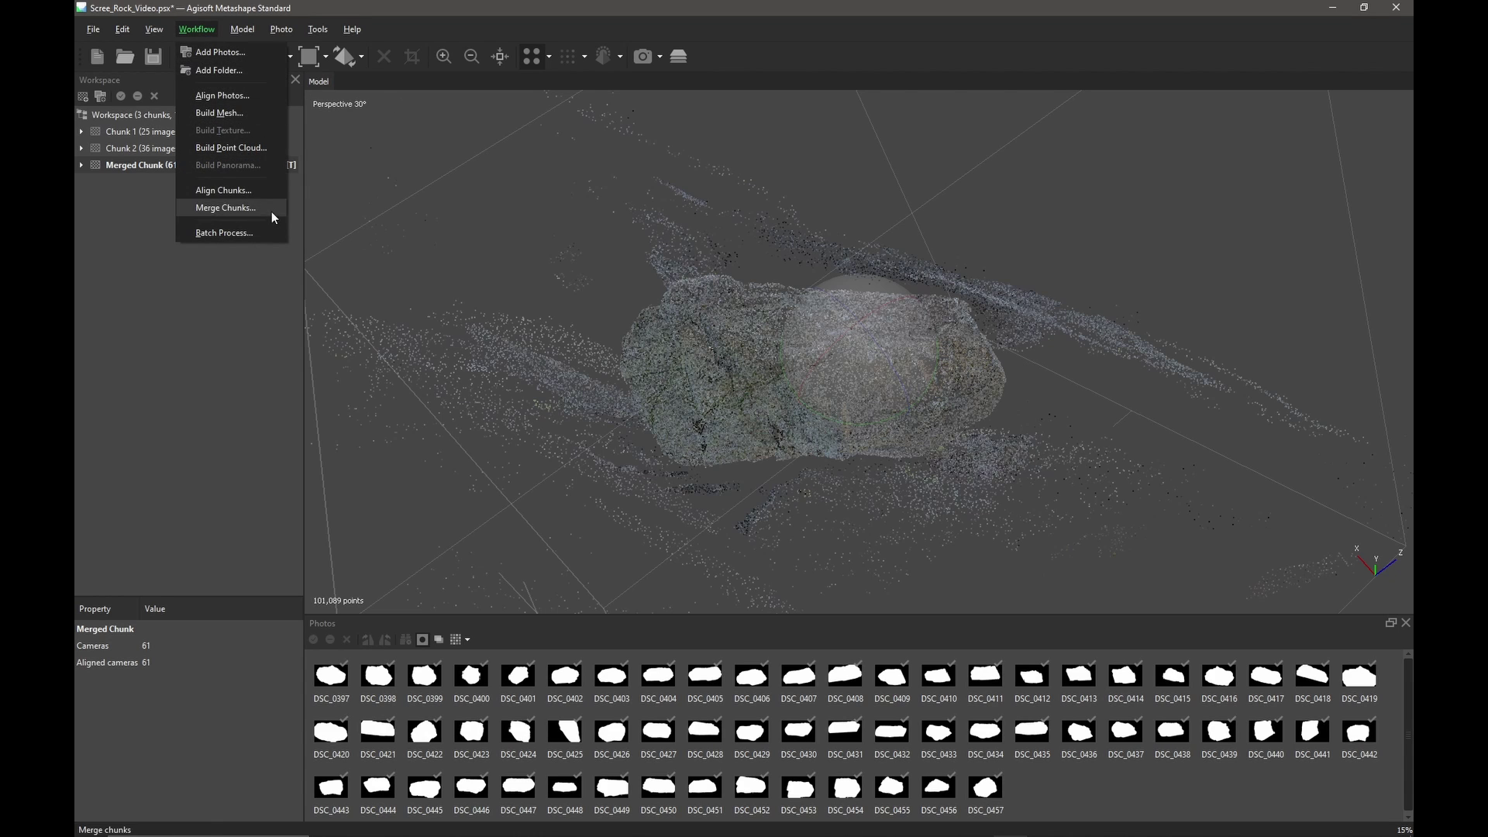
left_click(233, 113)
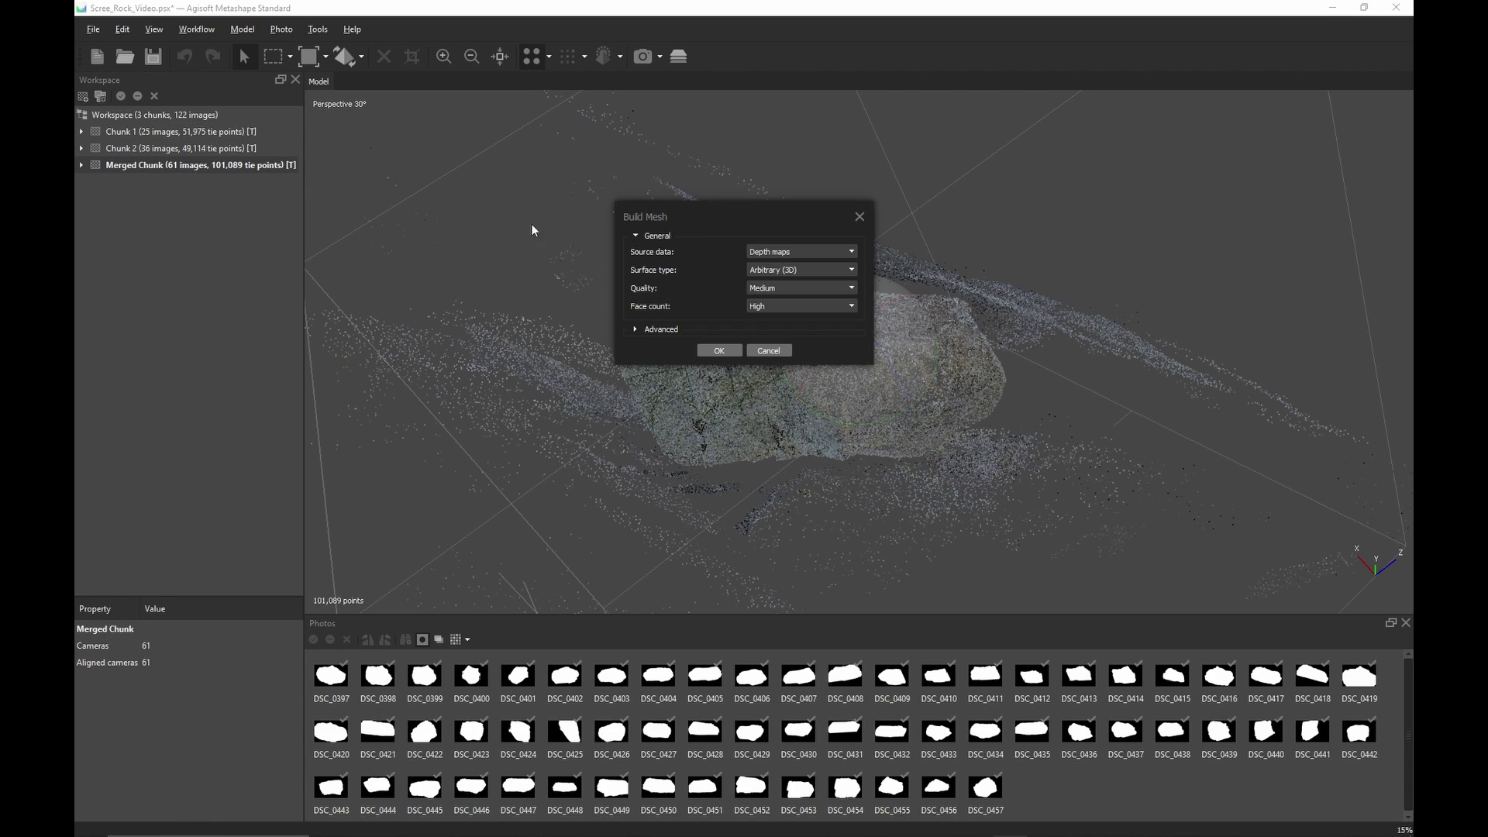
left_click(718, 350)
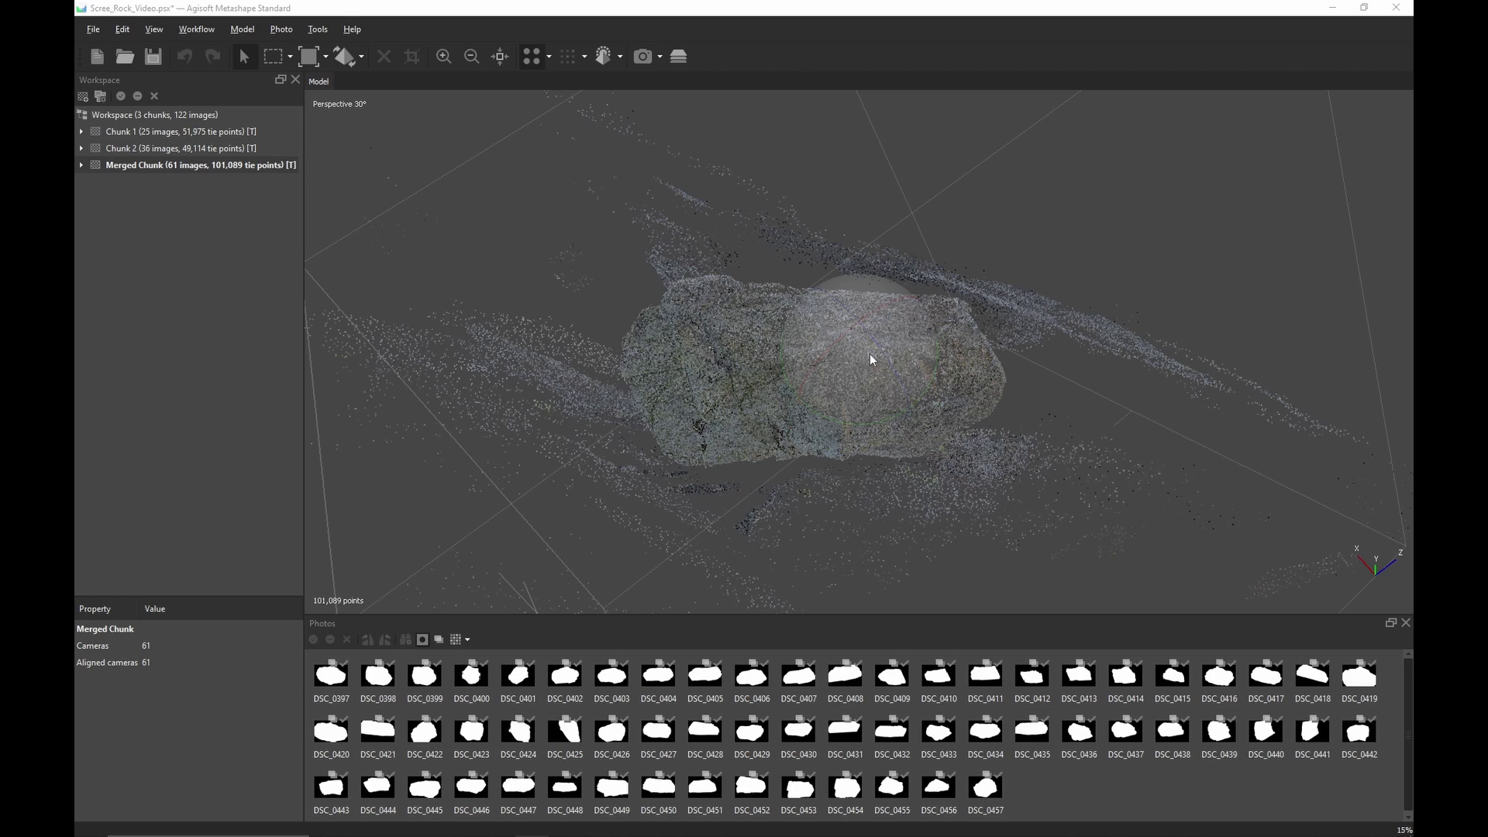
mouse_move(805, 358)
left_mouse_down()
mouse_move(820, 308)
mouse_move(791, 336)
mouse_move(810, 372)
left_mouse_up()
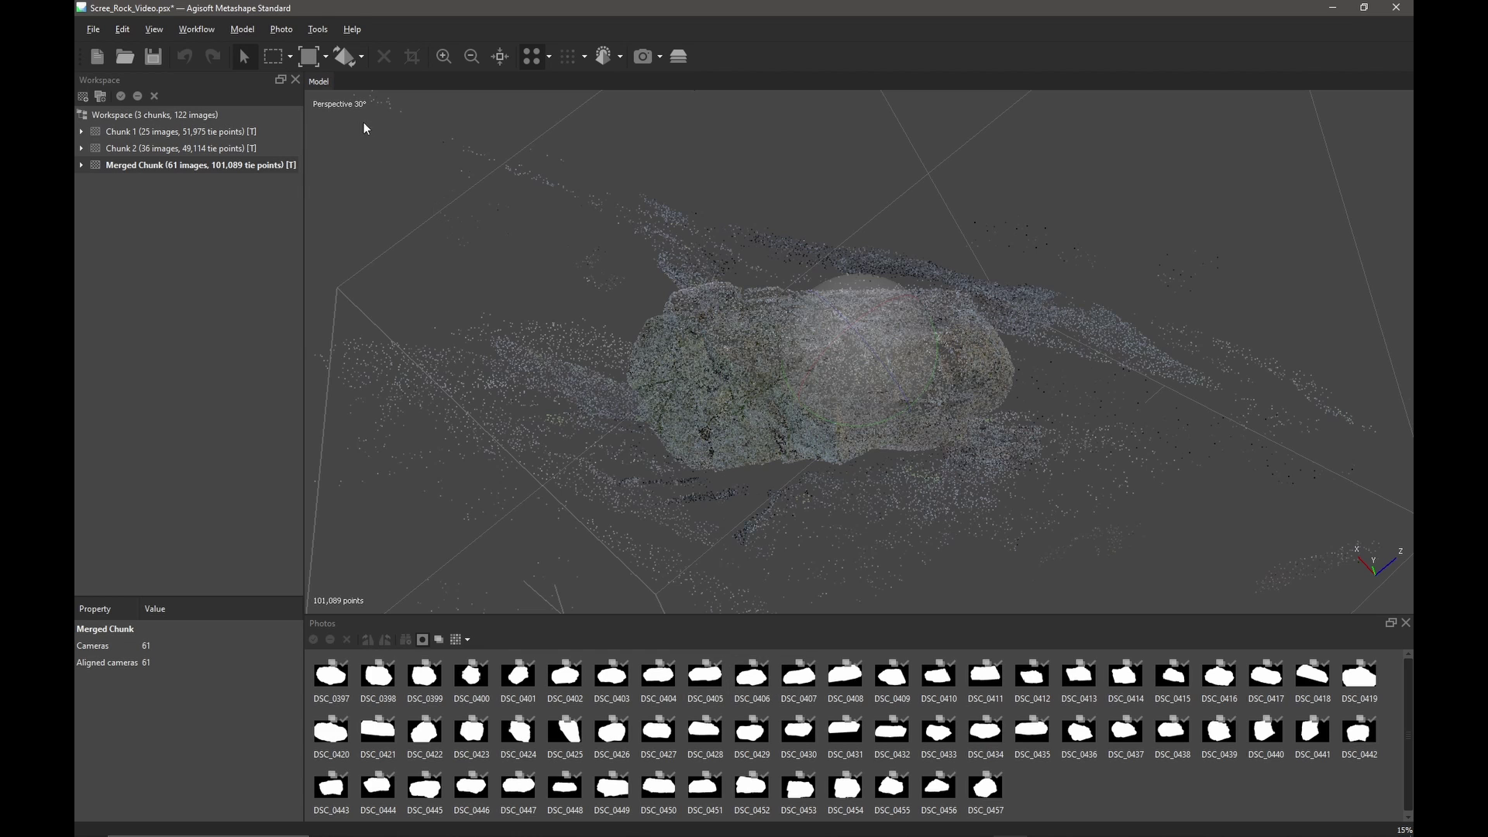
left_click(611, 59)
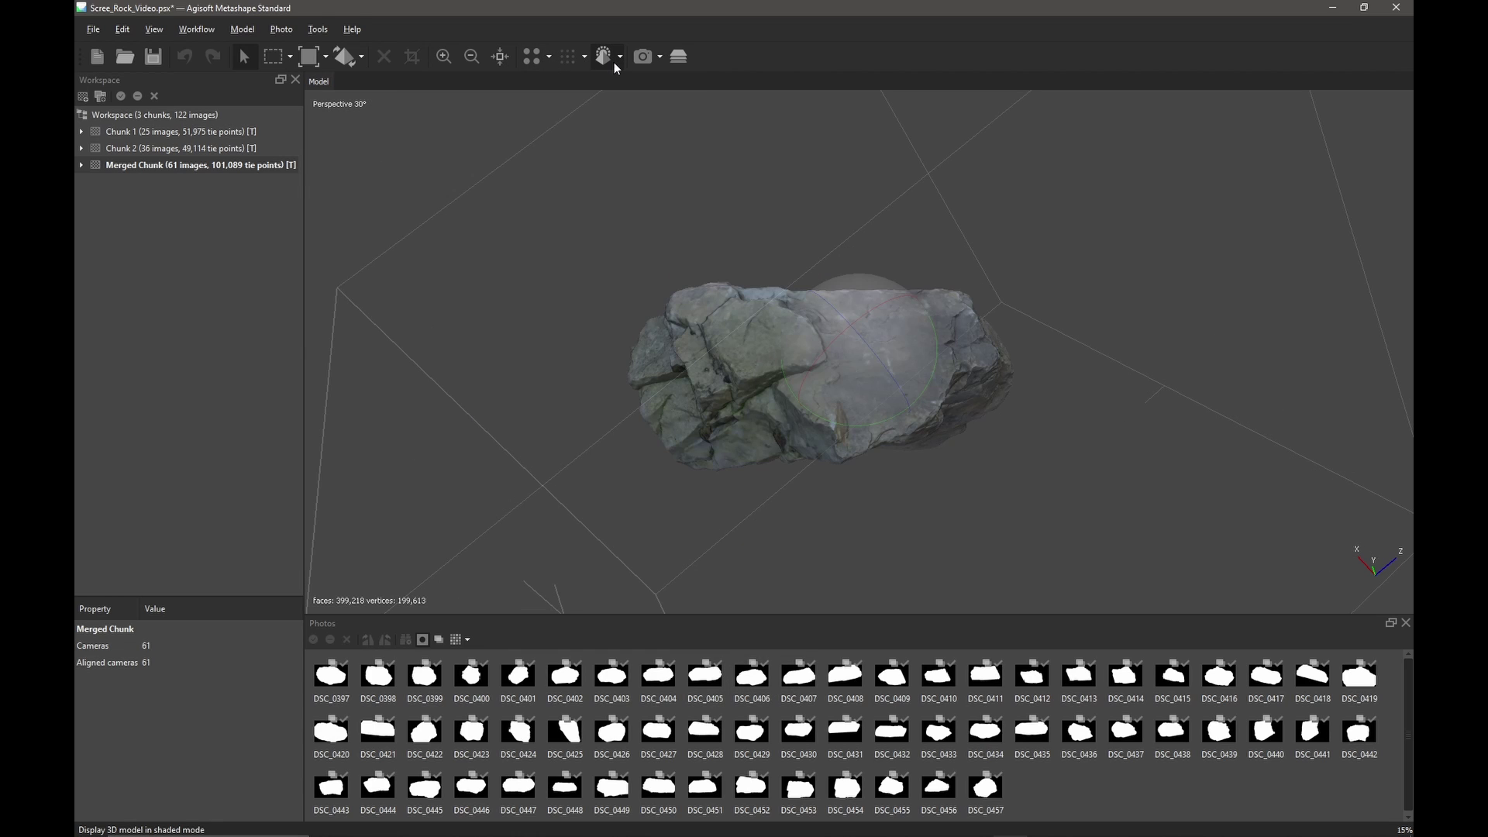
scroll(930, 379, "up", 5)
mouse_move(920, 369)
left_mouse_down()
mouse_move(868, 268)
mouse_move(959, 372)
mouse_move(873, 253)
mouse_move(810, 309)
mouse_move(1015, 326)
mouse_move(1005, 365)
mouse_move(828, 328)
mouse_move(746, 344)
mouse_move(886, 338)
mouse_move(820, 325)
mouse_move(806, 272)
mouse_move(838, 379)
mouse_move(801, 277)
mouse_move(819, 343)
mouse_move(843, 368)
mouse_move(825, 386)
left_mouse_up()
scroll(848, 355, "up", 5)
mouse_move(903, 343)
left_mouse_down()
mouse_move(979, 370)
mouse_move(817, 368)
mouse_move(1044, 369)
mouse_move(909, 335)
mouse_move(956, 335)
mouse_move(772, 329)
mouse_move(775, 374)
mouse_move(922, 377)
mouse_move(912, 368)
left_mouse_up()
scroll(846, 323, "down", 3)
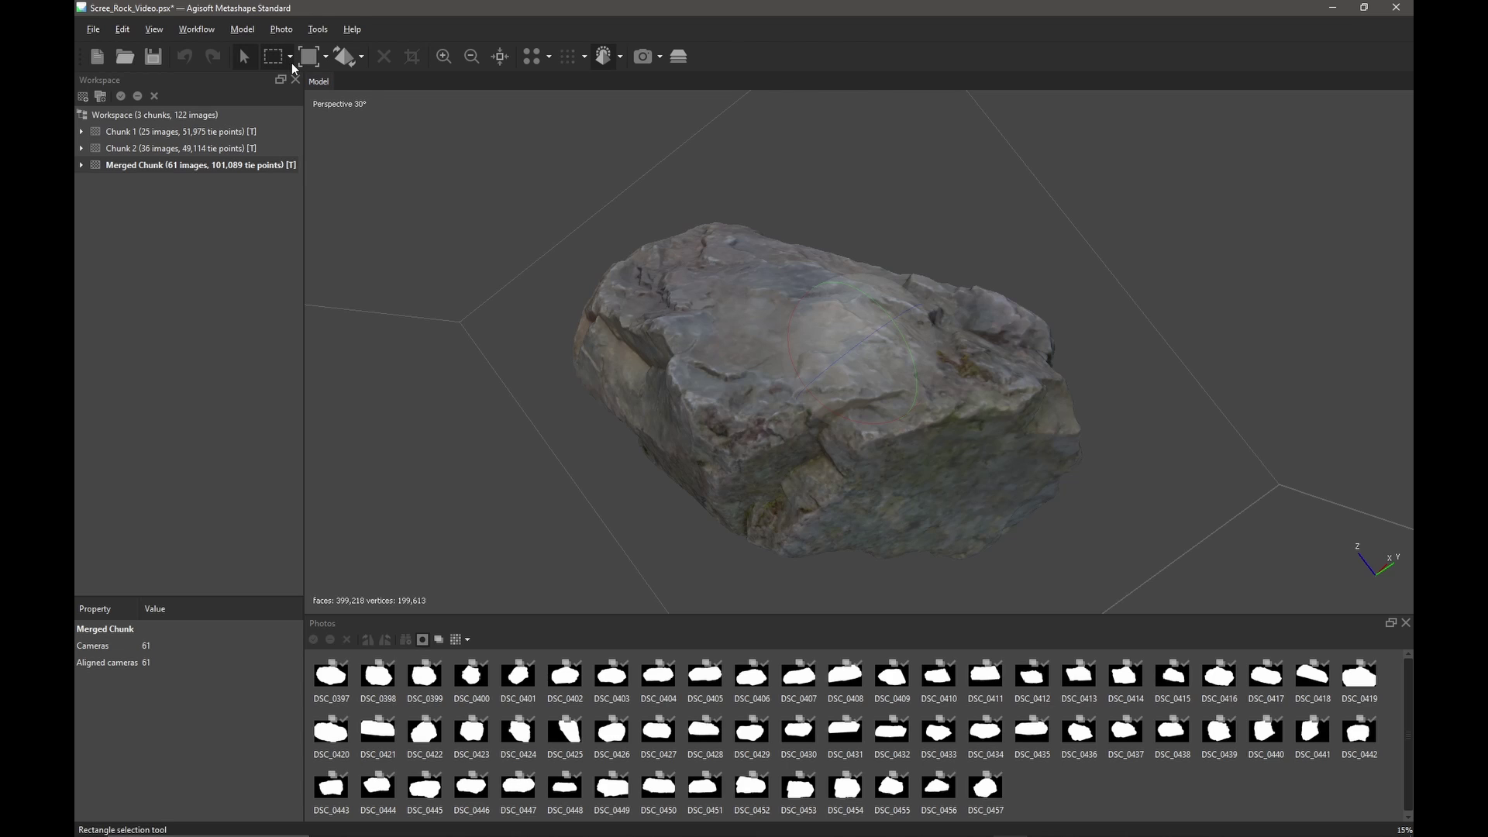
left_click(197, 31)
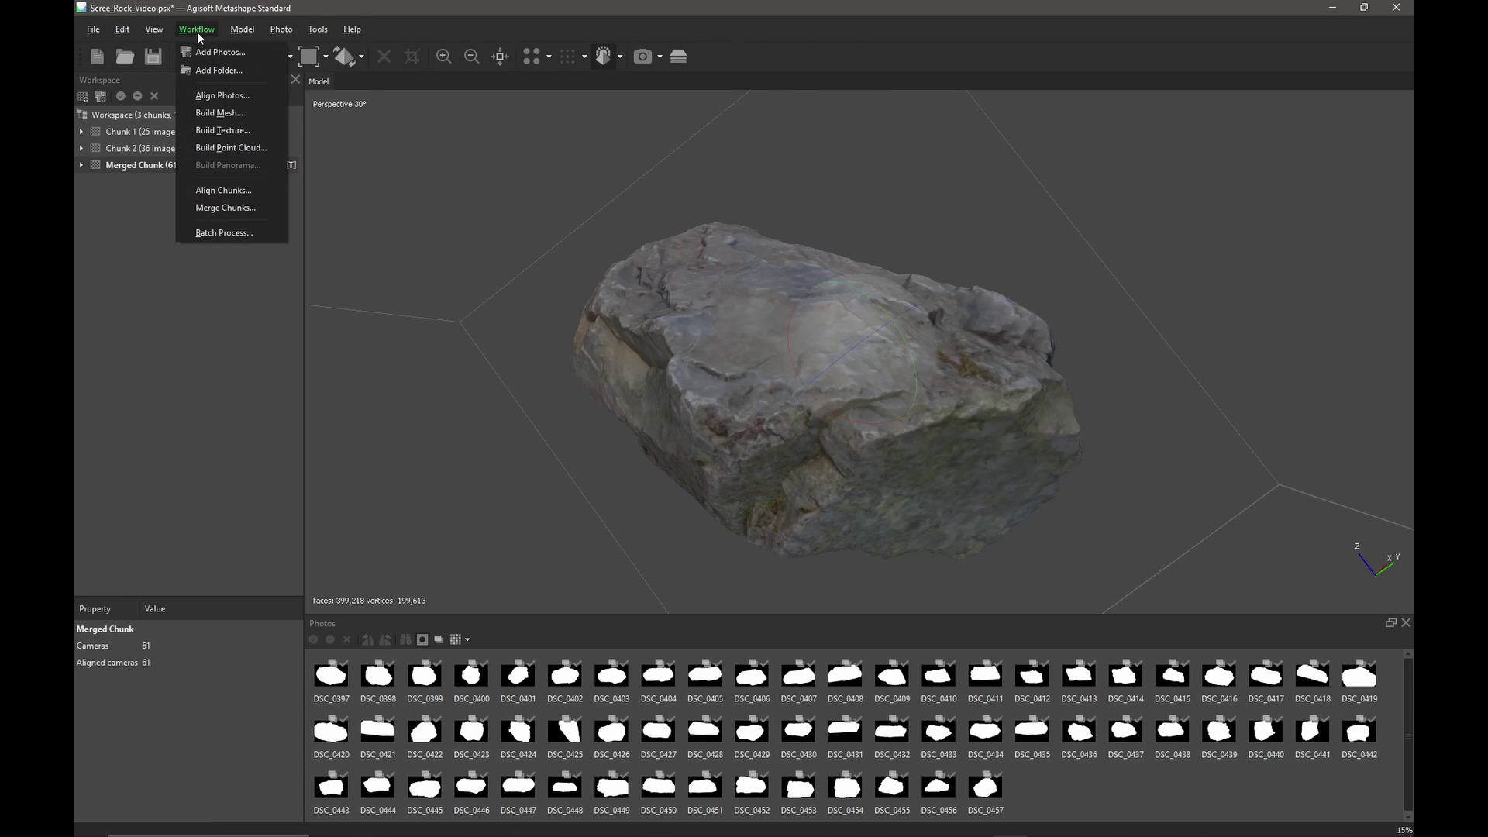
Step: Configure Align Photos for the Merged Chunk at Highest accuracy, applying masks to key points
left_click(224, 92)
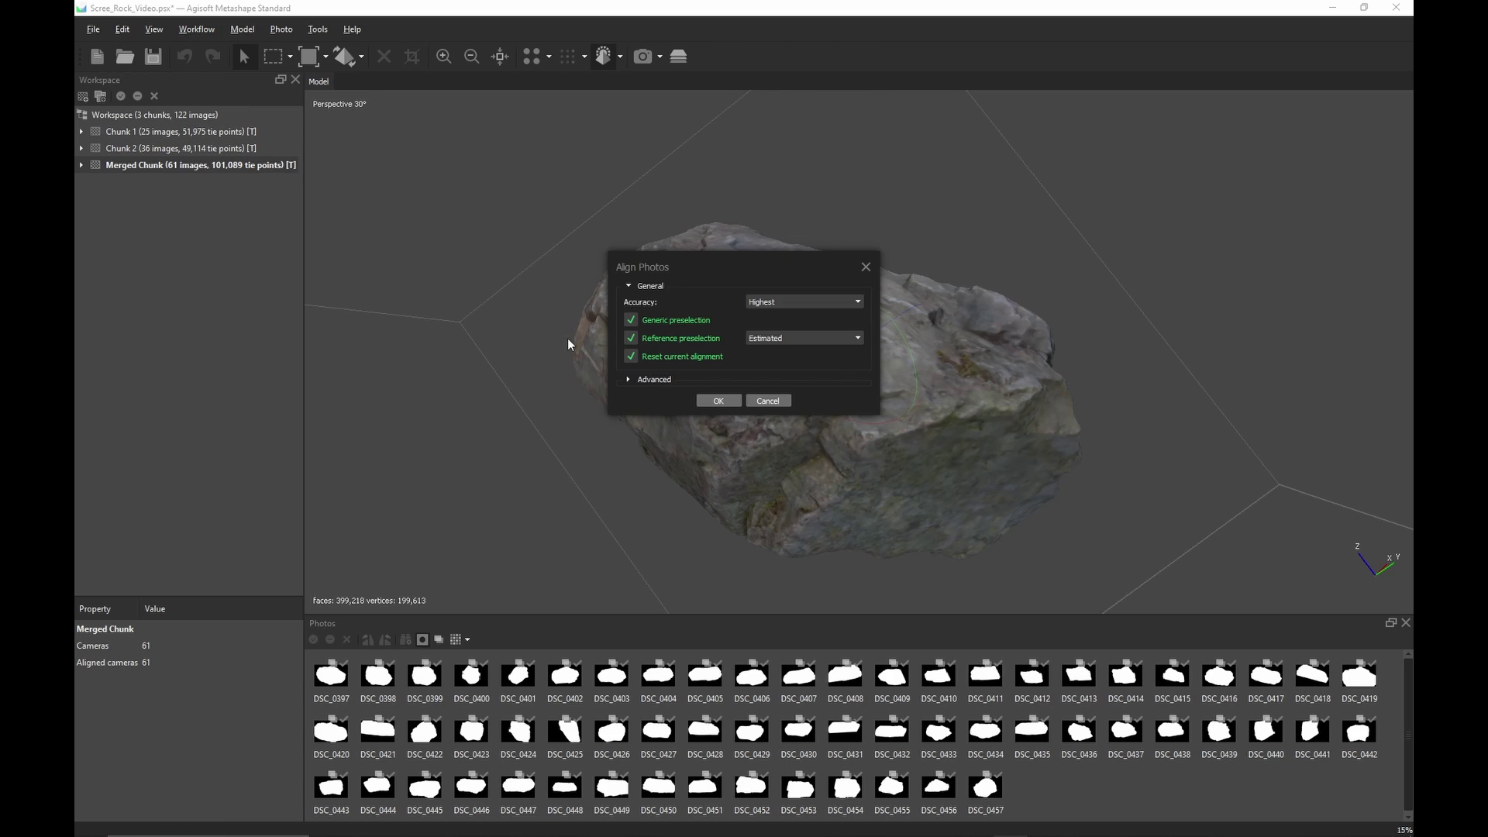
left_click(626, 380)
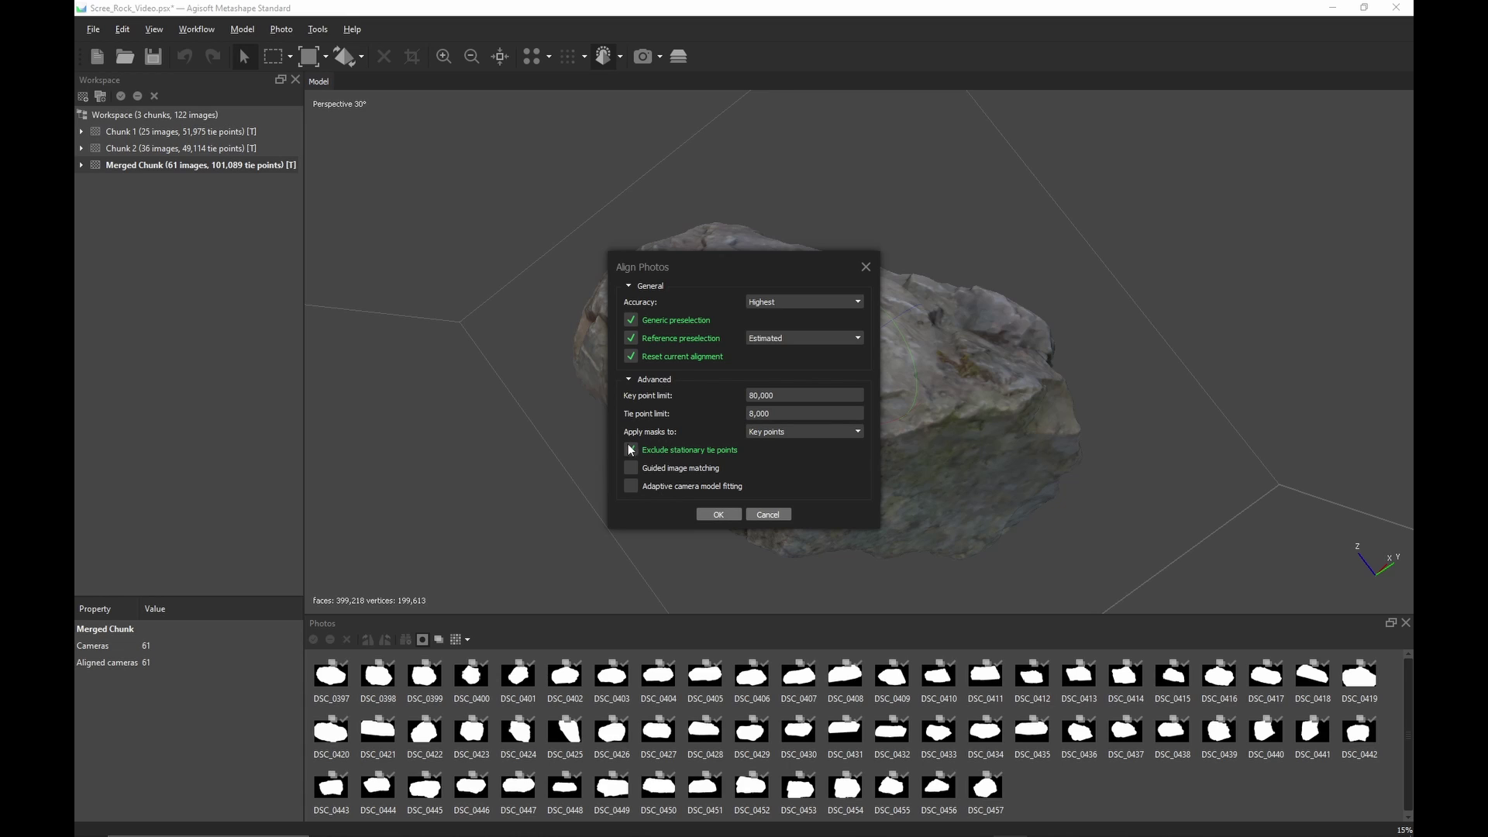
left_click(768, 433)
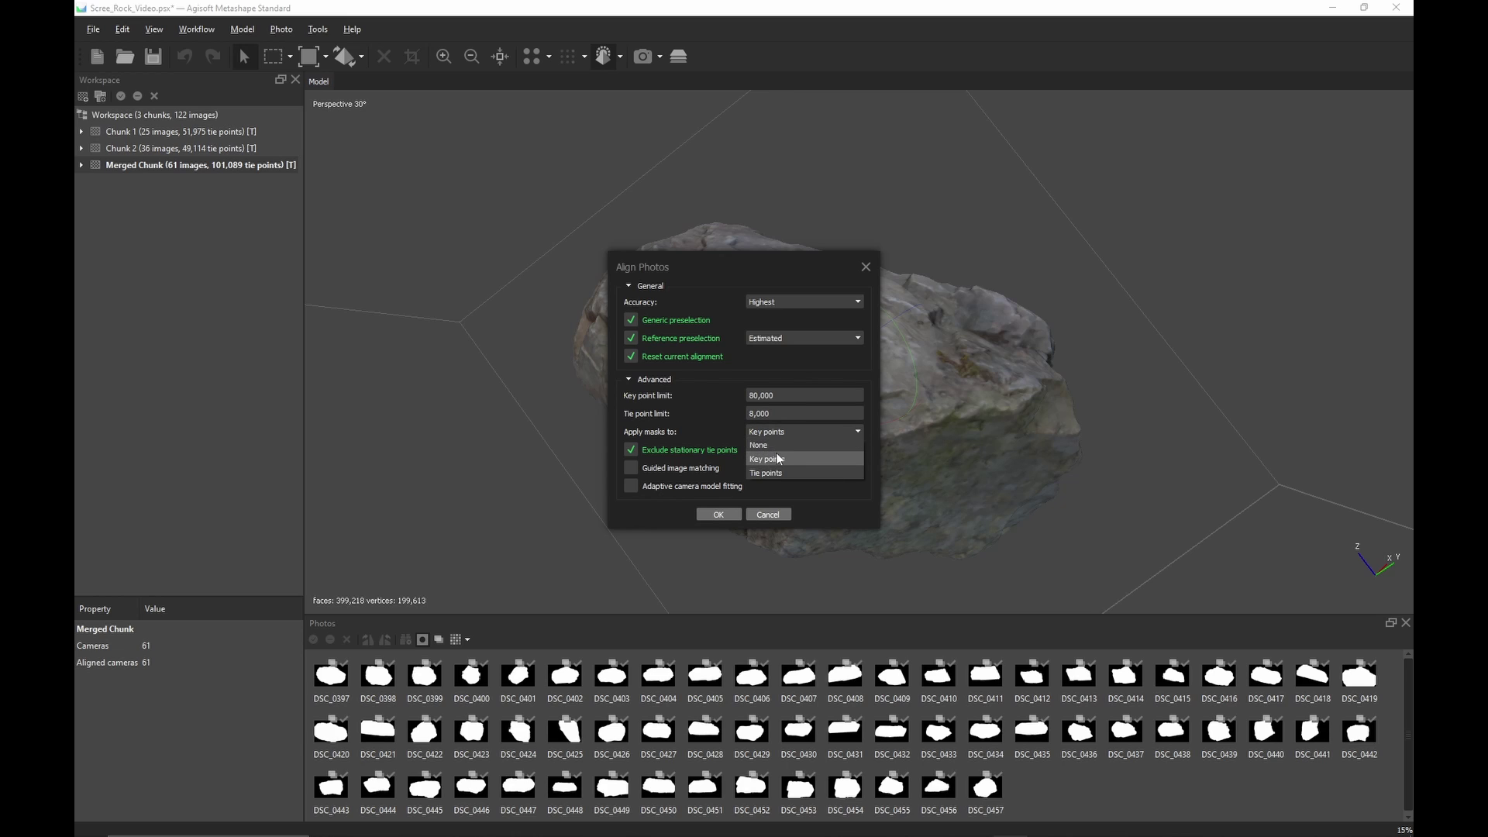
left_click(778, 459)
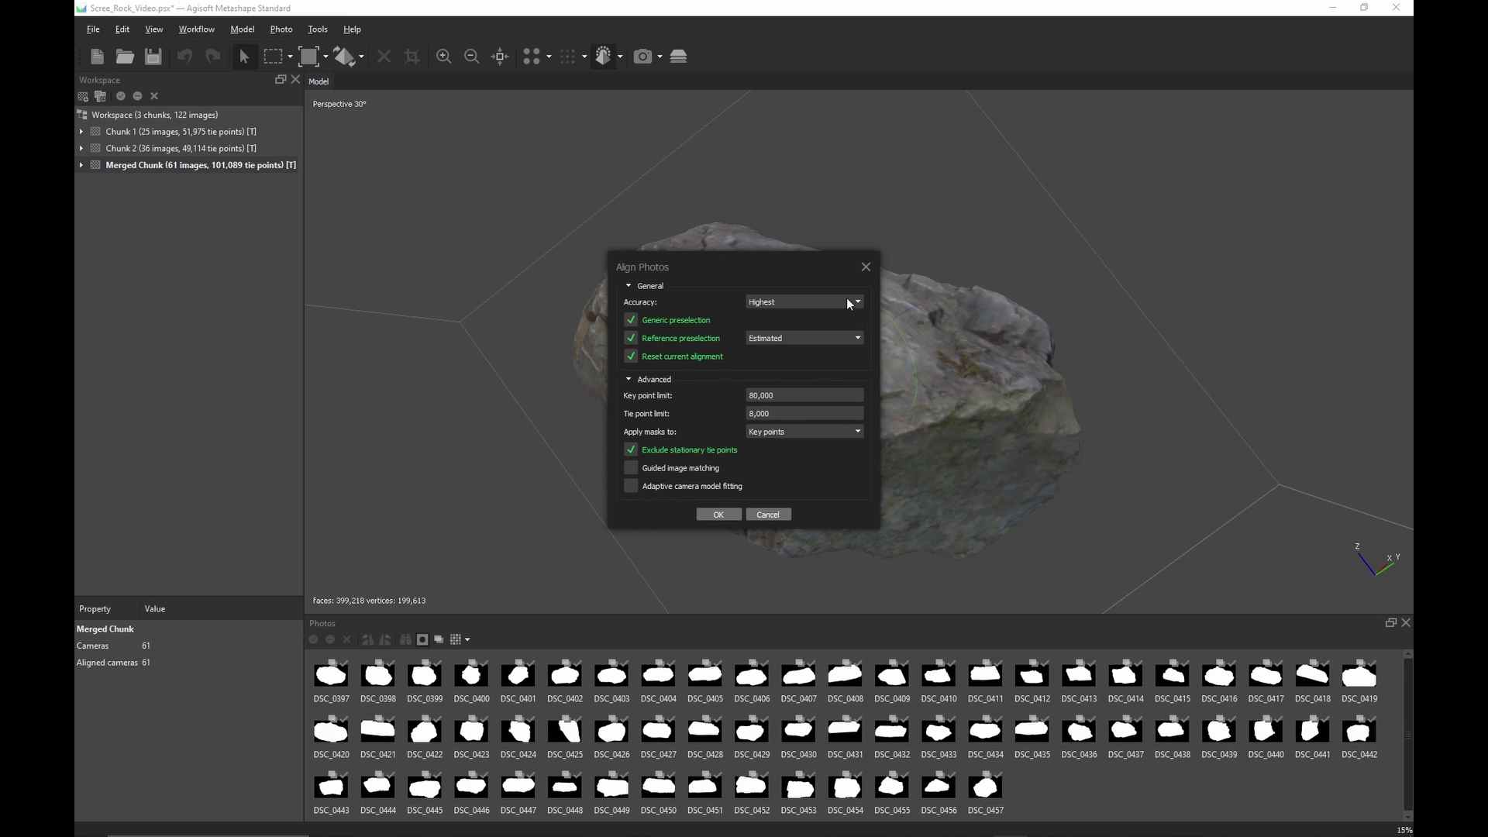